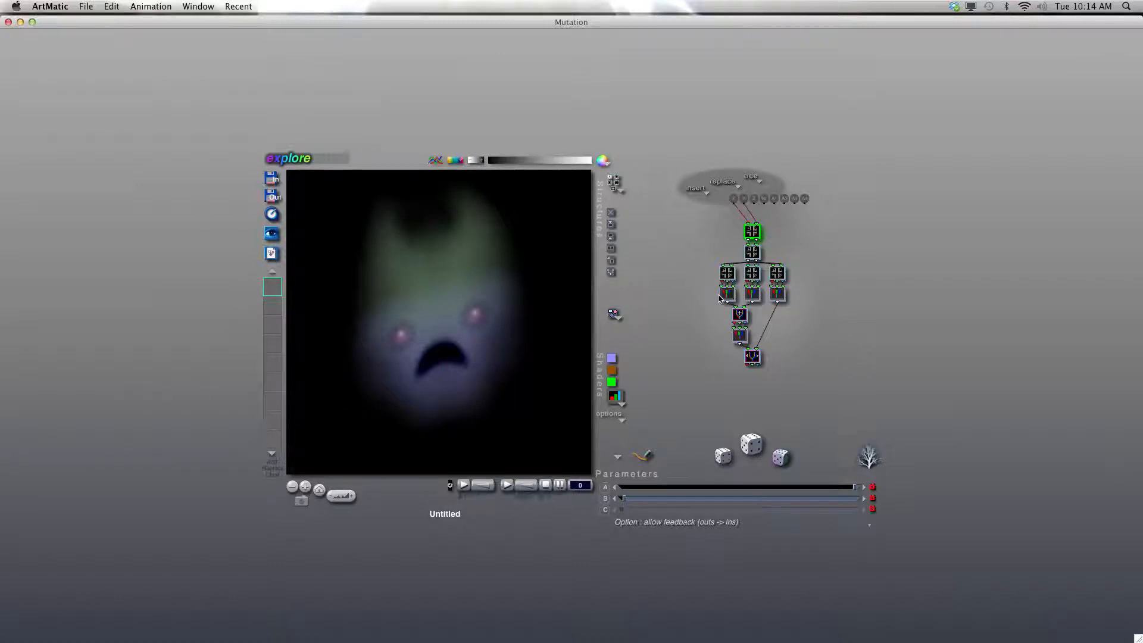
# Open the compiled tree inside the left tile of the three-tile row and slightly raise parameter A of its final Packed RGB Crossfade.
pyautogui.click(727, 272)
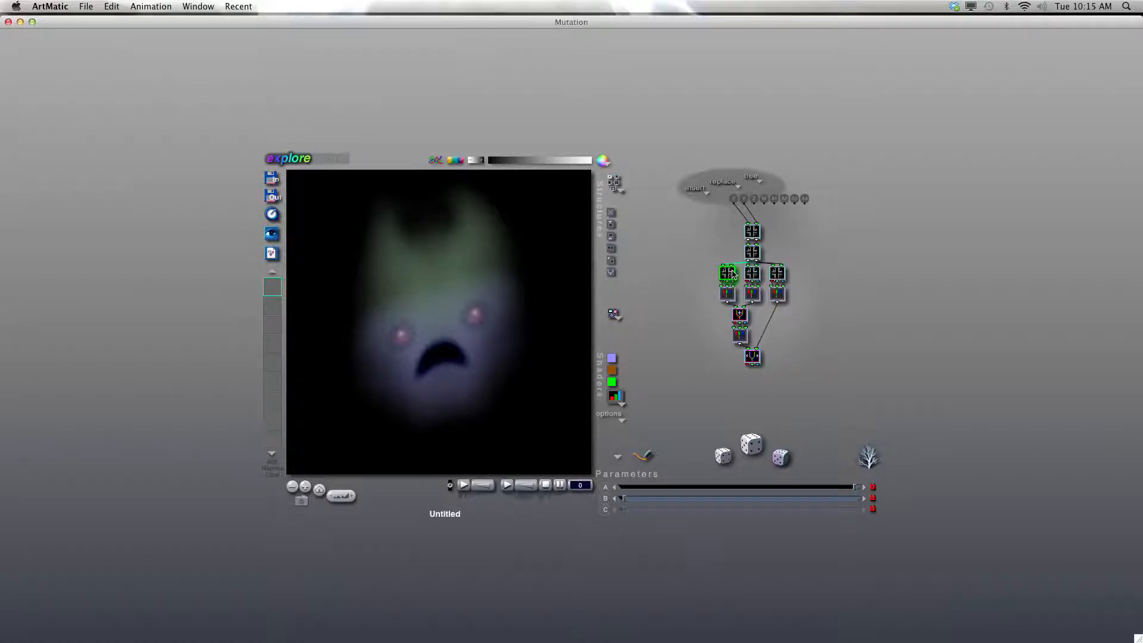
pyautogui.press('Return')
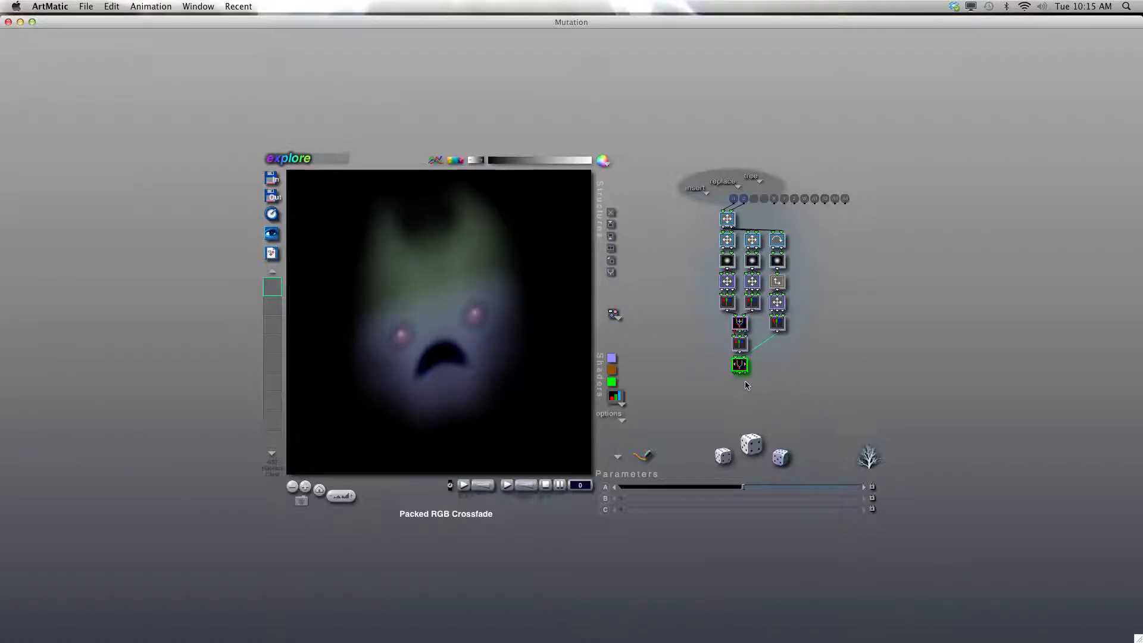
pyautogui.moveTo(742, 487)
pyautogui.mouseDown()
pyautogui.moveTo(806, 489)
pyautogui.moveTo(685, 488)
pyautogui.moveTo(792, 488)
pyautogui.moveTo(709, 489)
pyautogui.moveTo(778, 494)
pyautogui.moveTo(722, 492)
pyautogui.moveTo(773, 494)
pyautogui.moveTo(763, 489)
pyautogui.mouseUp()
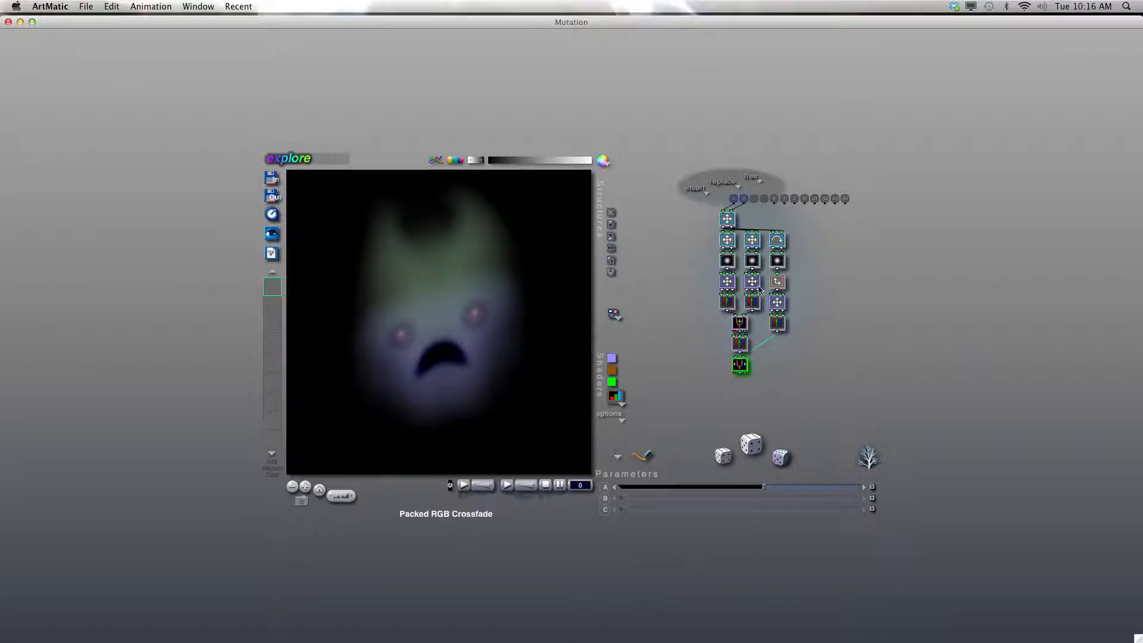
# Examine the functions available for the final mixing tile, keep Packed RGB Crossfade, and test its parameter A.
pyautogui.click(739, 323)
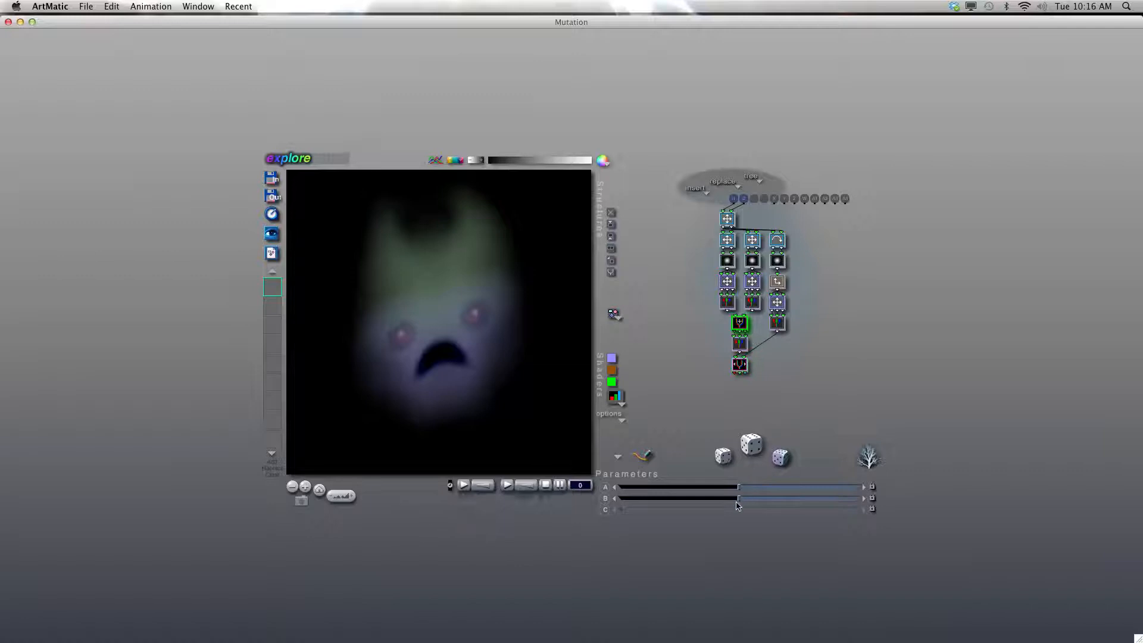
pyautogui.click(741, 364)
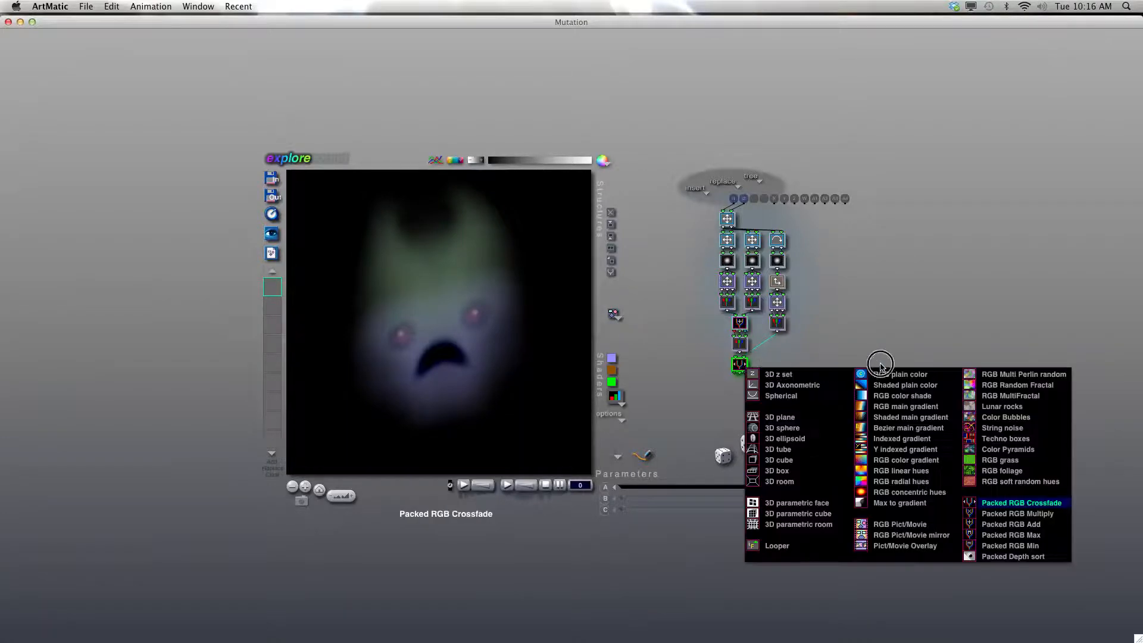
pyautogui.click(1032, 506)
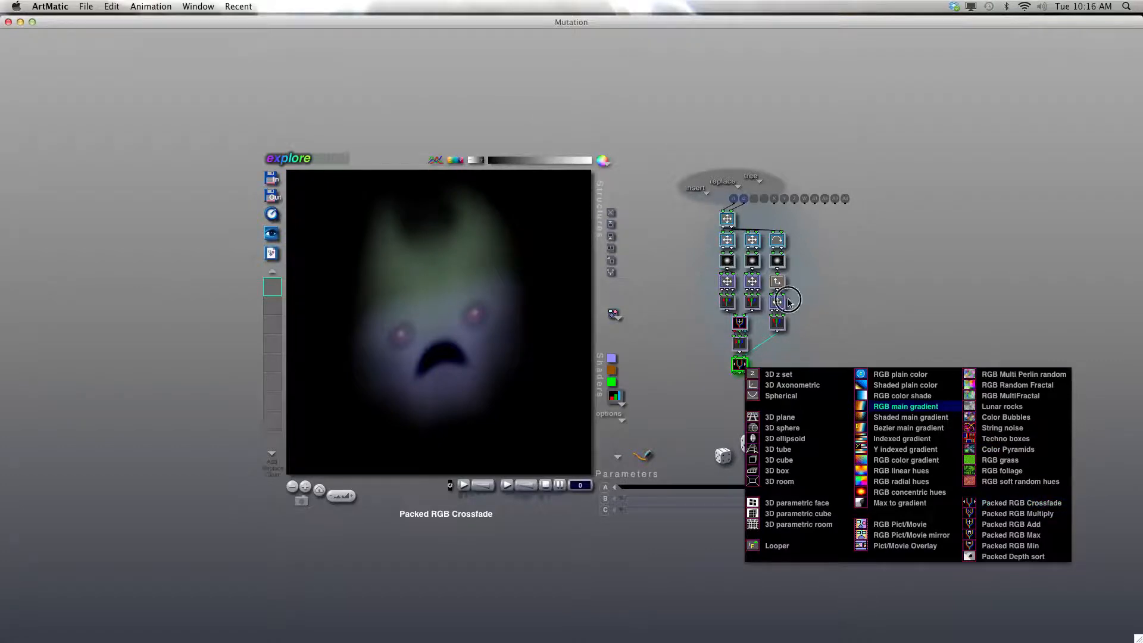
pyautogui.moveTo(723, 486); pyautogui.dragTo(764, 487)
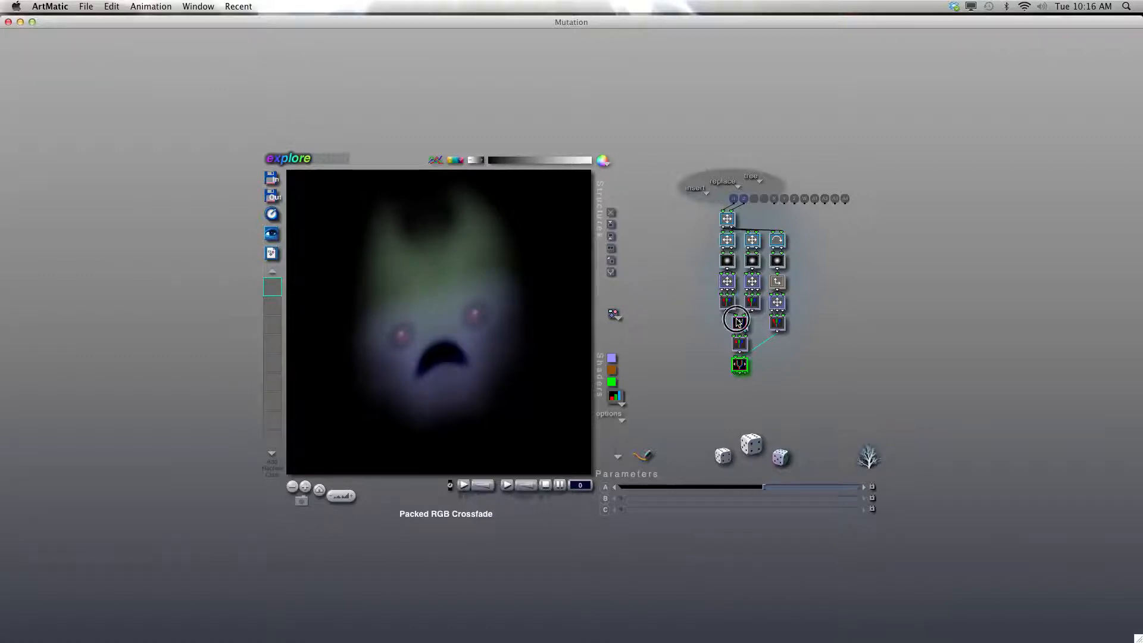
# Try Packed RGB Max on the upper mixing tile with Level in1 about 1.8, and restore its Packed RGB Add function.
pyautogui.click(736, 322)
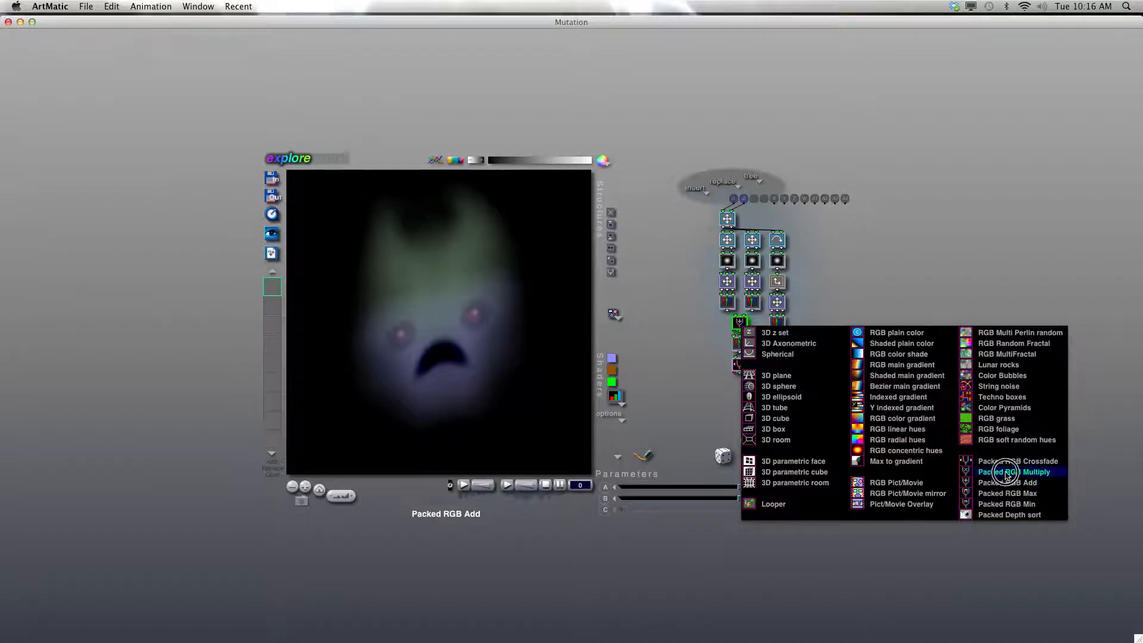
pyautogui.click(1036, 495)
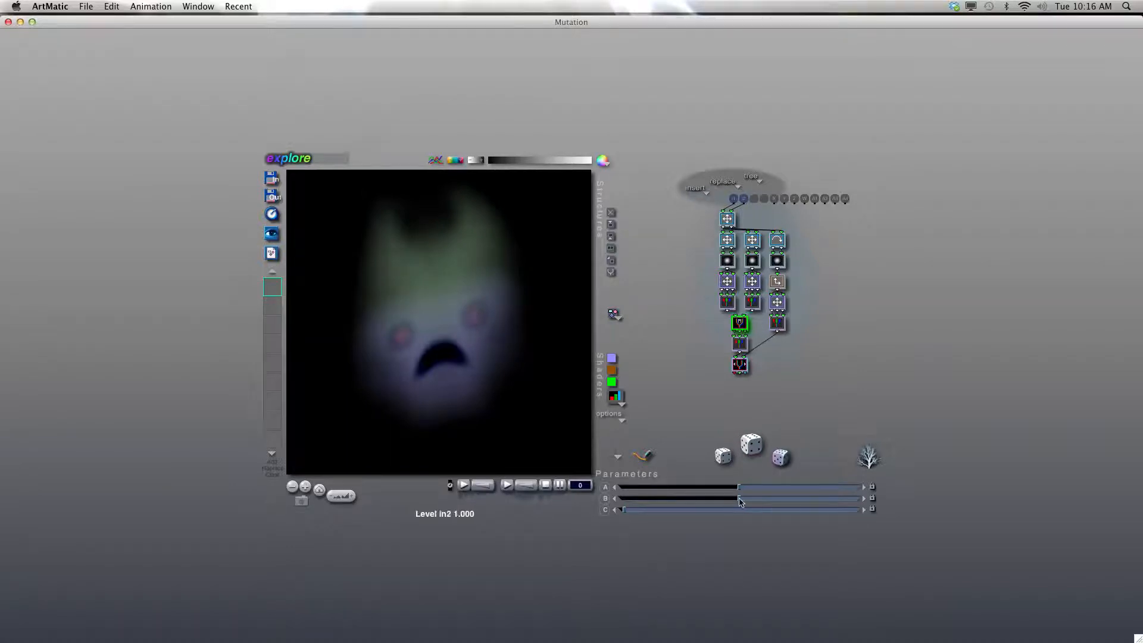
pyautogui.moveTo(739, 498); pyautogui.dragTo(817, 494)
pyautogui.moveTo(723, 499)
pyautogui.mouseDown()
pyautogui.moveTo(791, 505)
pyautogui.moveTo(684, 497)
pyautogui.moveTo(738, 500)
pyautogui.mouseUp()
pyautogui.moveTo(817, 490)
pyautogui.mouseDown()
pyautogui.moveTo(747, 487)
pyautogui.moveTo(857, 488)
pyautogui.moveTo(824, 487)
pyautogui.mouseUp()
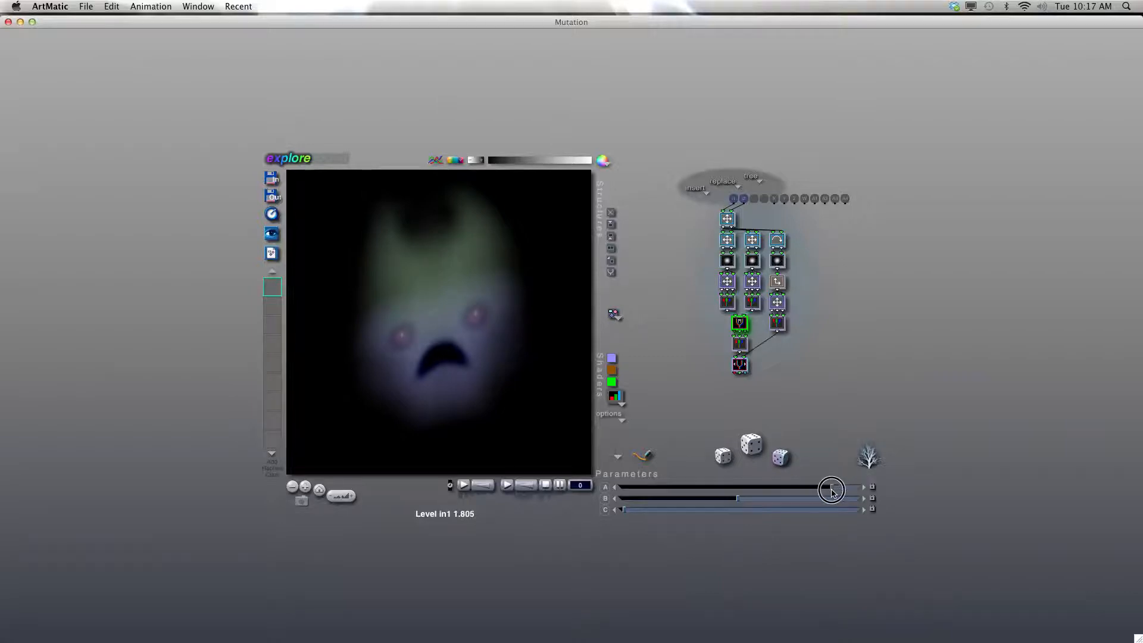
pyautogui.click(739, 324)
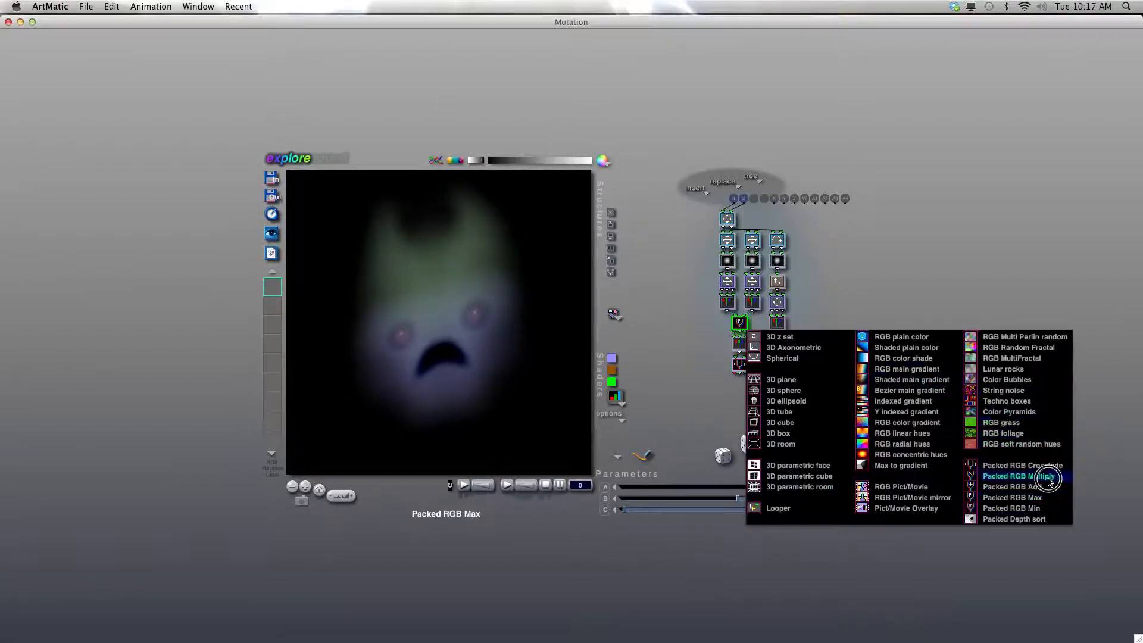
pyautogui.click(1000, 487)
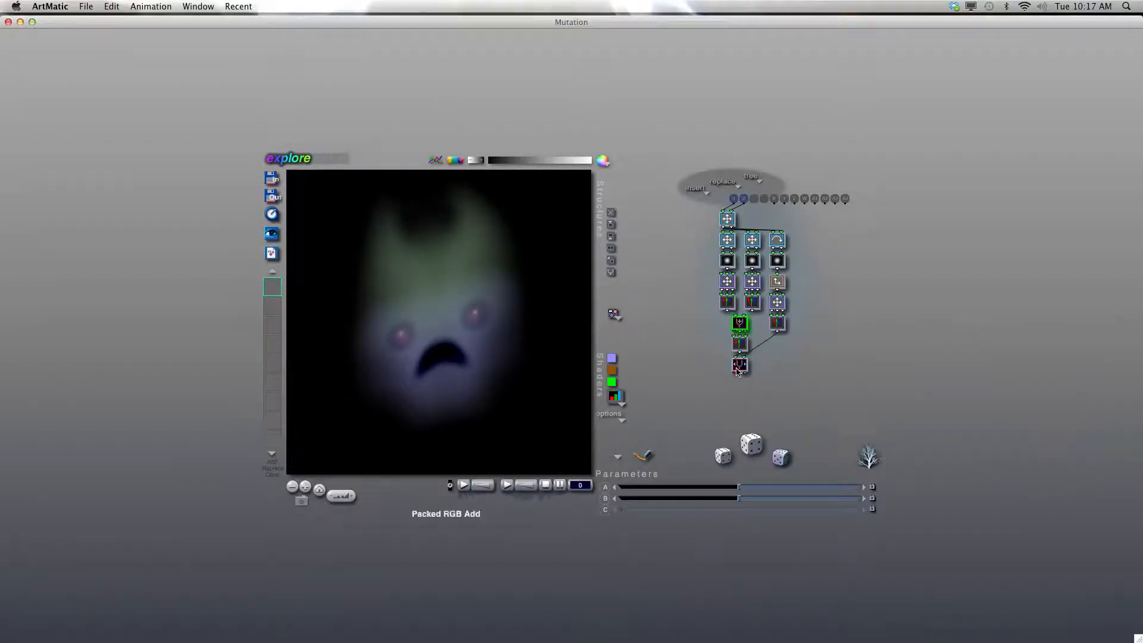
# Try a higher parameter A on the third branch's Gaussian Dot and reset it.
pyautogui.click(777, 260)
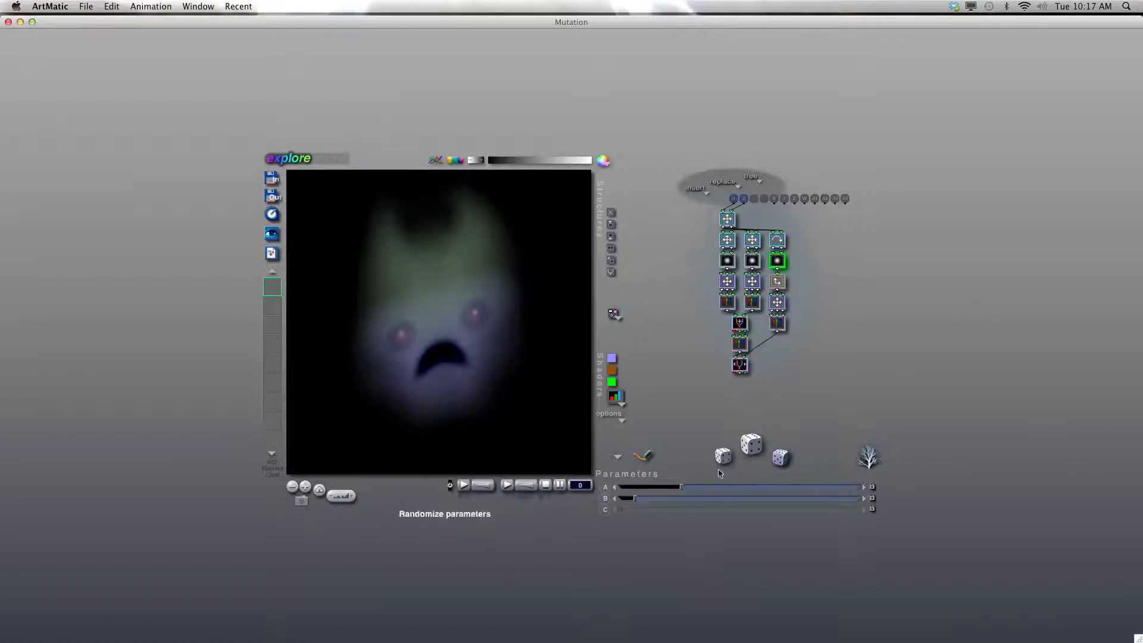
pyautogui.moveTo(687, 491); pyautogui.dragTo(721, 489)
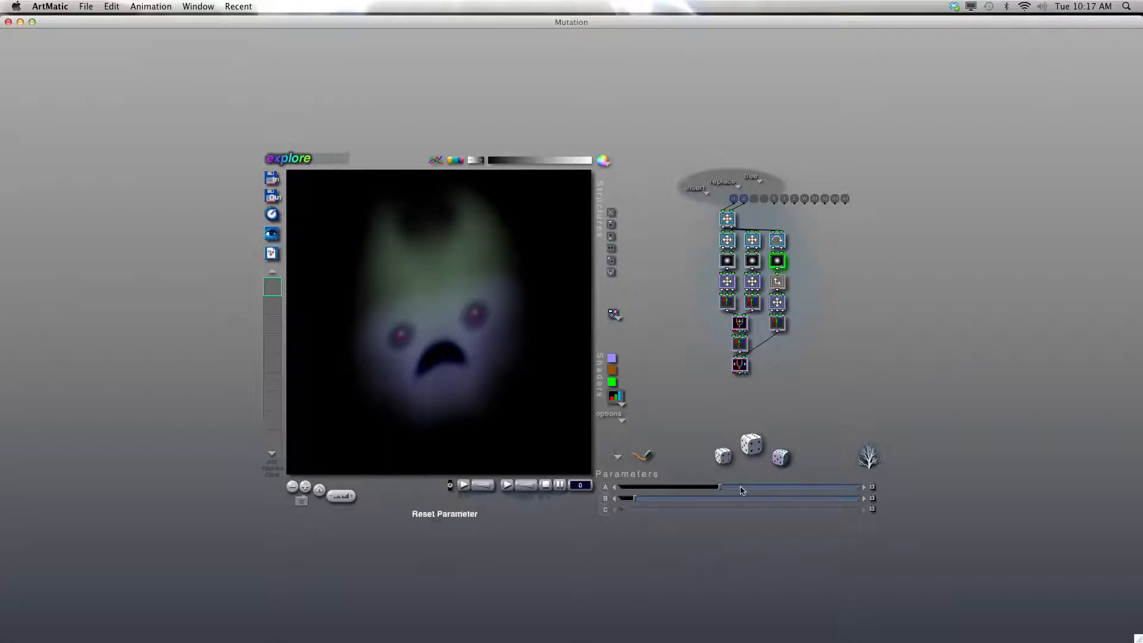
pyautogui.keyDown('alt'); pyautogui.click(744, 489); pyautogui.keyUp('alt')
# Slightly lower parameter A of the Ax+B tile below the third branch's Gaussian Dot.
pyautogui.click(778, 282)
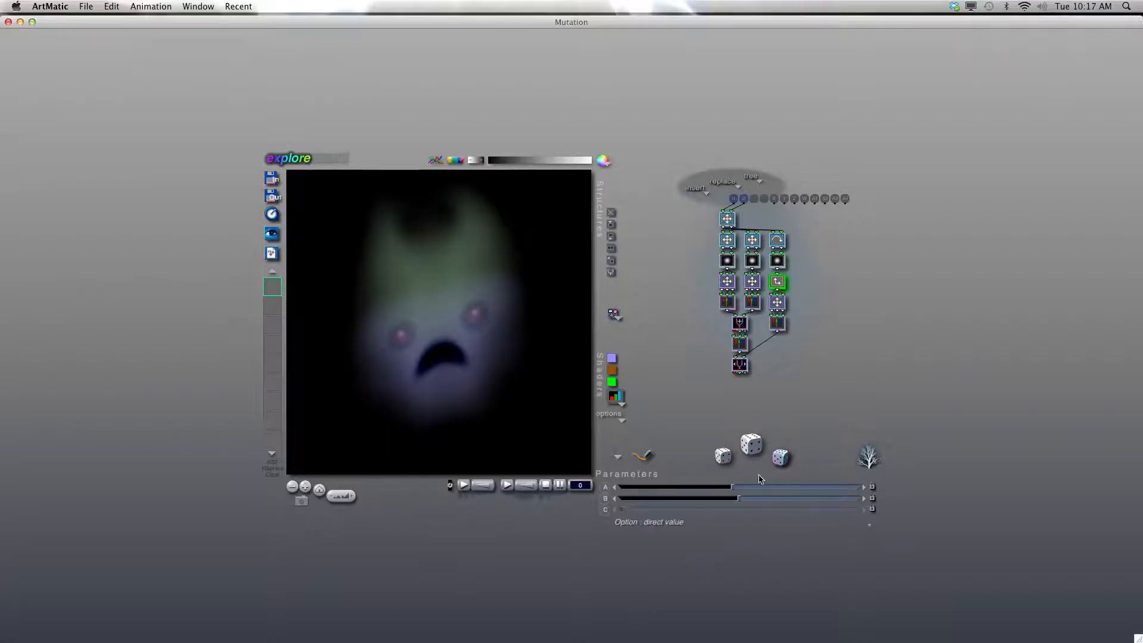
pyautogui.moveTo(734, 488)
pyautogui.mouseDown()
pyautogui.moveTo(625, 488)
pyautogui.moveTo(1030, 470)
pyautogui.moveTo(708, 477)
pyautogui.moveTo(728, 491)
pyautogui.mouseUp()
pyautogui.keyDown('super'); pyautogui.click(730, 489); pyautogui.keyUp('super')
# Slightly increase the Size of the third branch's Gaussian Dot to enlarge the dark areas around the eyes.
pyautogui.click(777, 262)
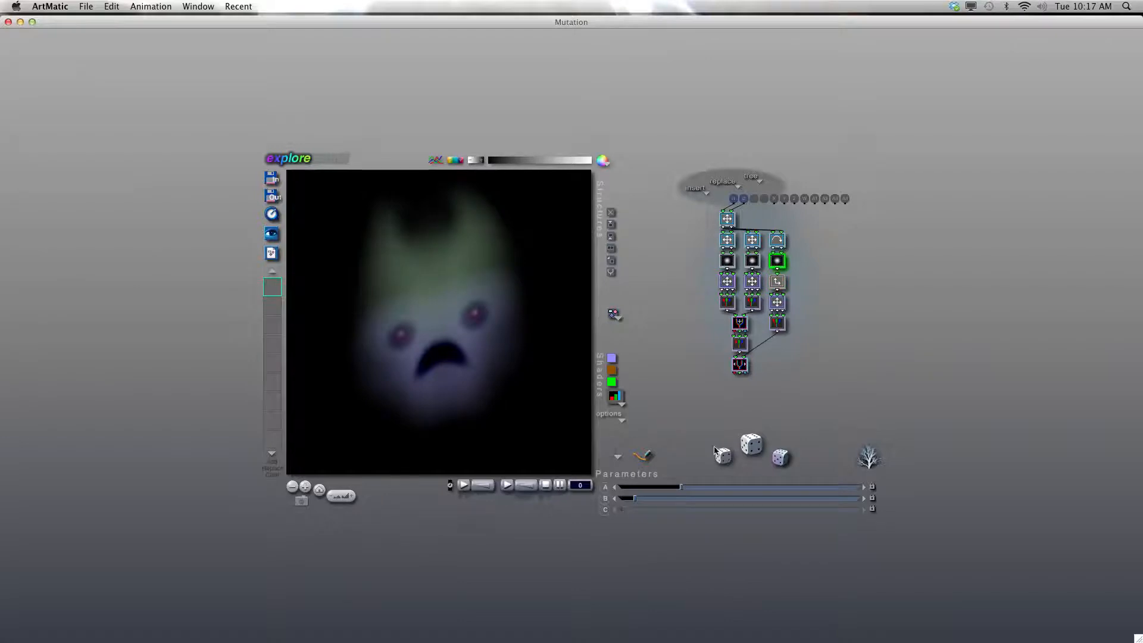
pyautogui.moveTo(683, 491)
pyautogui.click(635, 499)
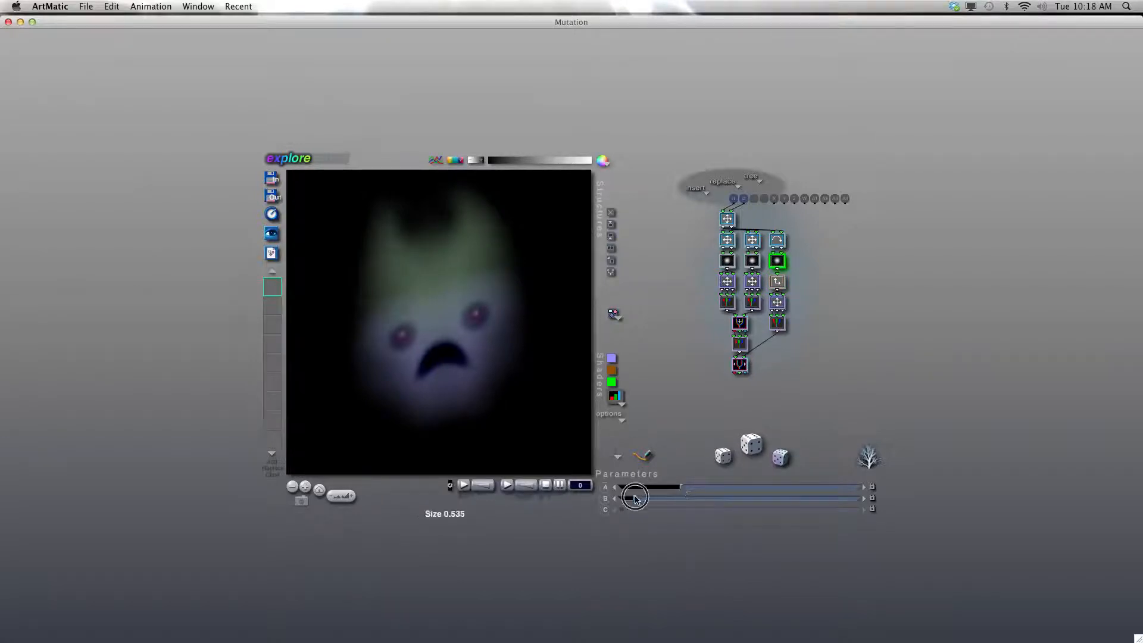
pyautogui.moveTo(635, 499); pyautogui.dragTo(639, 500)
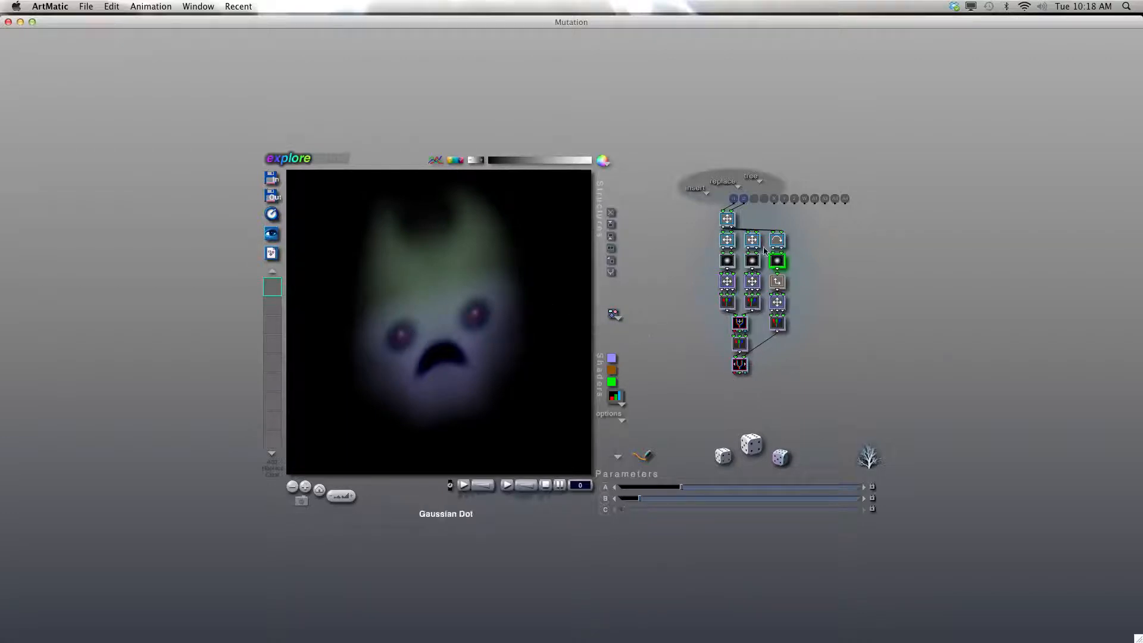
# Raise both input levels of the Packed RGB Add tile, with parameter B higher than parameter A, to brighten the eyes.
pyautogui.click(739, 322)
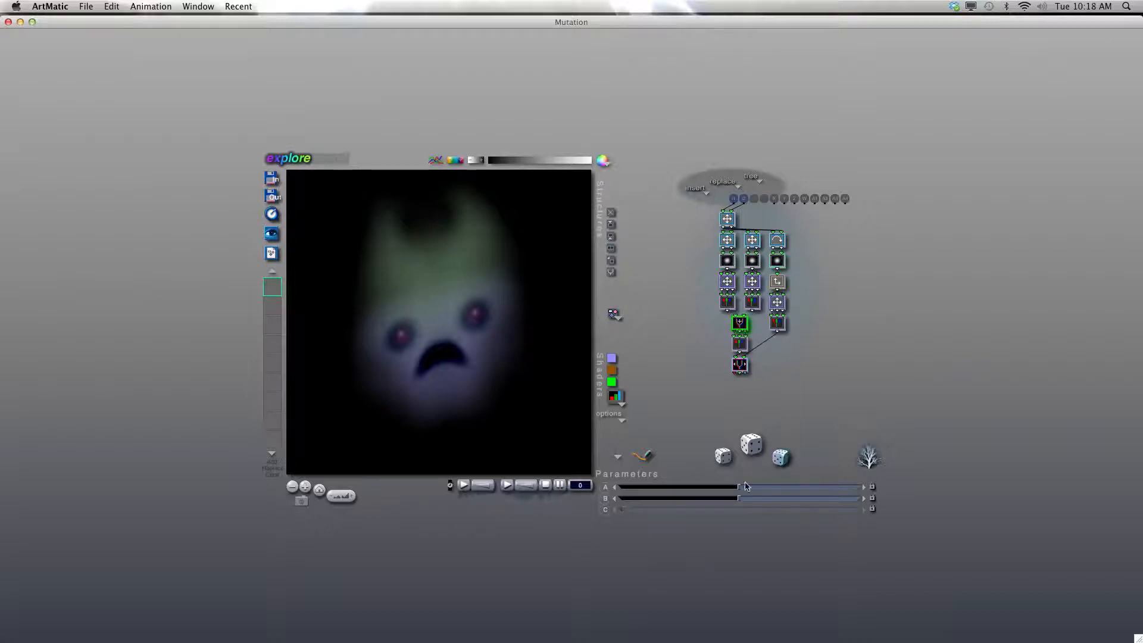
pyautogui.moveTo(742, 502); pyautogui.dragTo(721, 487)
pyautogui.click(777, 260)
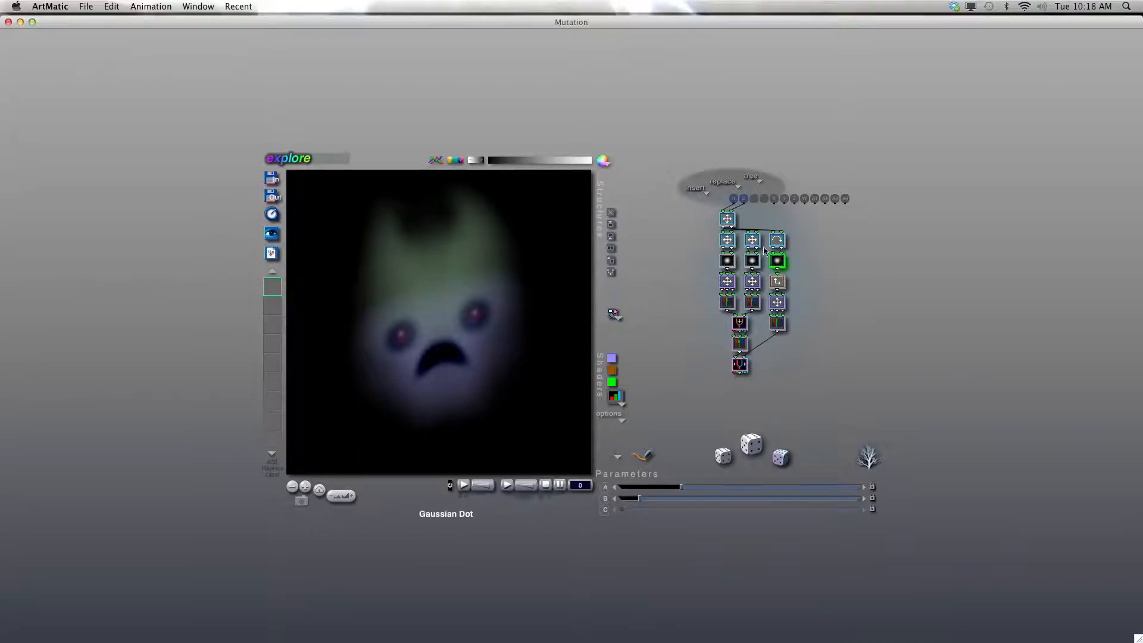
pyautogui.click(739, 323)
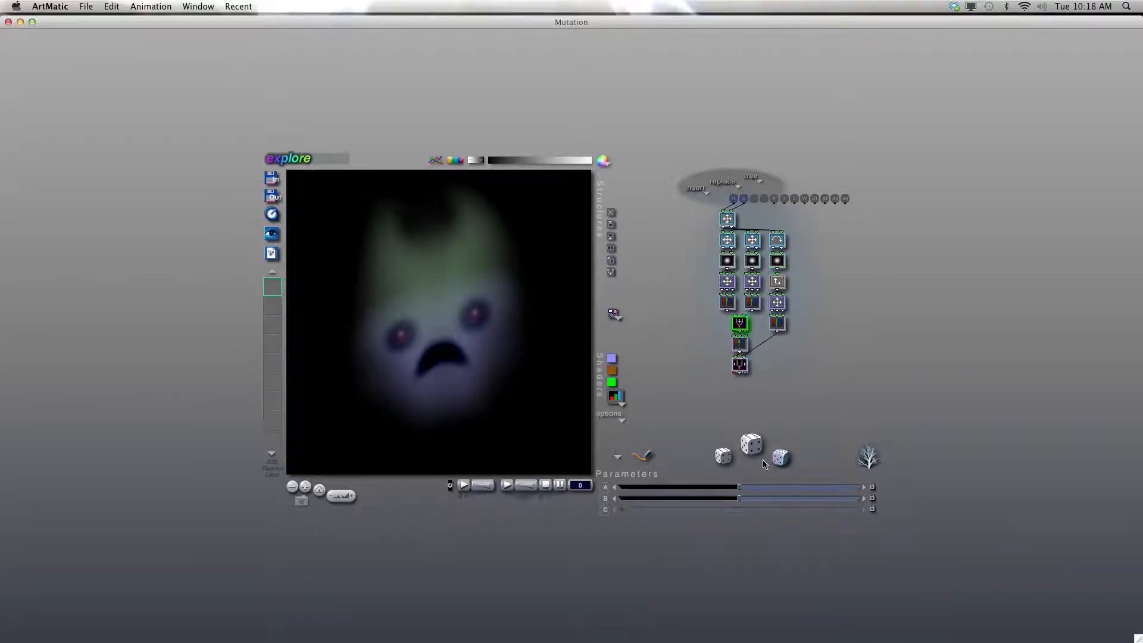
pyautogui.moveTo(744, 499); pyautogui.dragTo(797, 499)
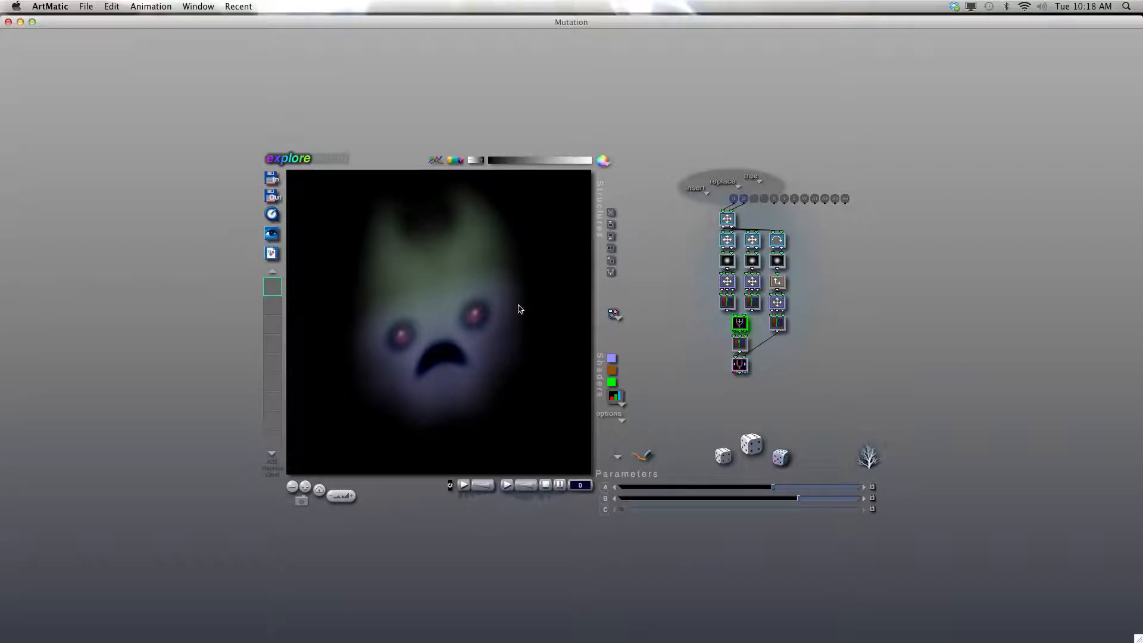
# Add a fourth branch fed by the top Scale & Offset tile and assign Gaussian Dot to its new tile.
pyautogui.click(726, 218)
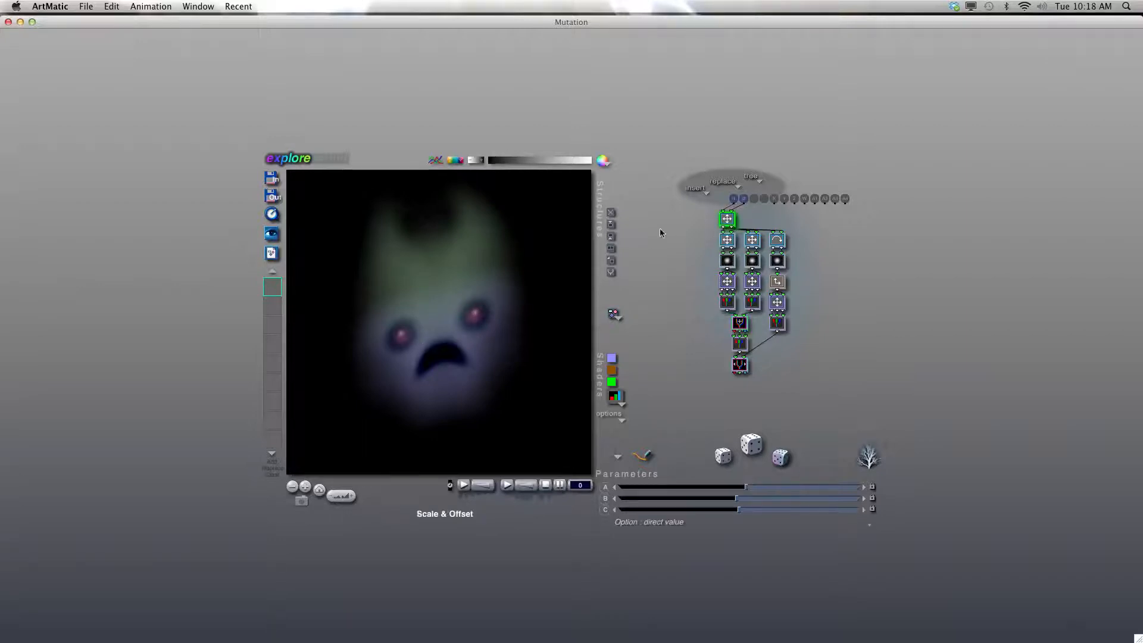
pyautogui.click(614, 268)
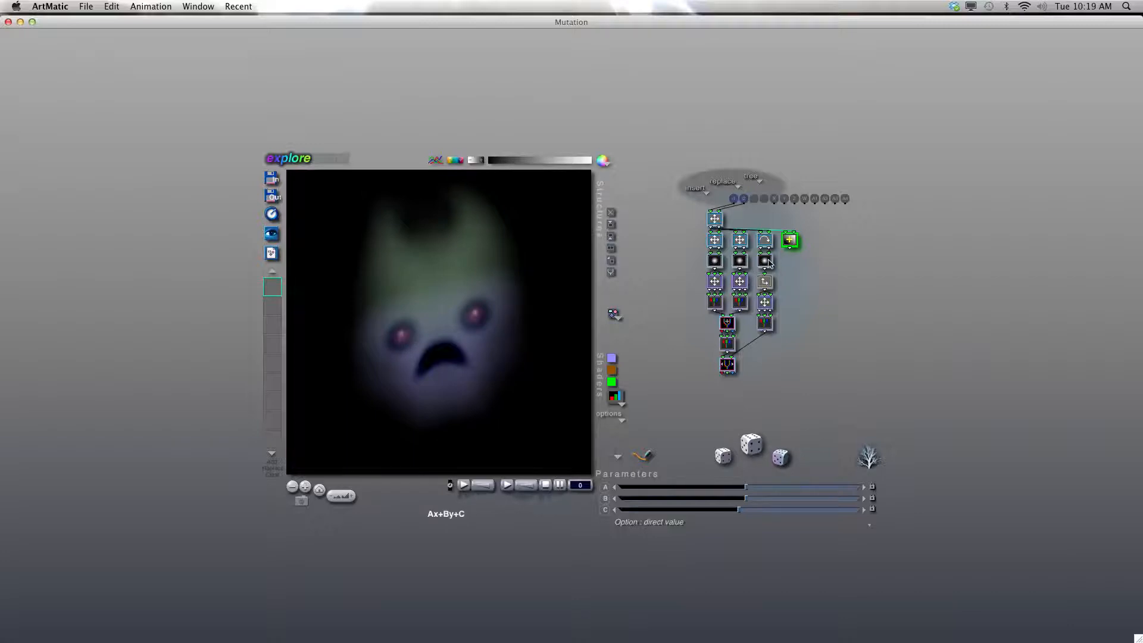
pyautogui.click(790, 240)
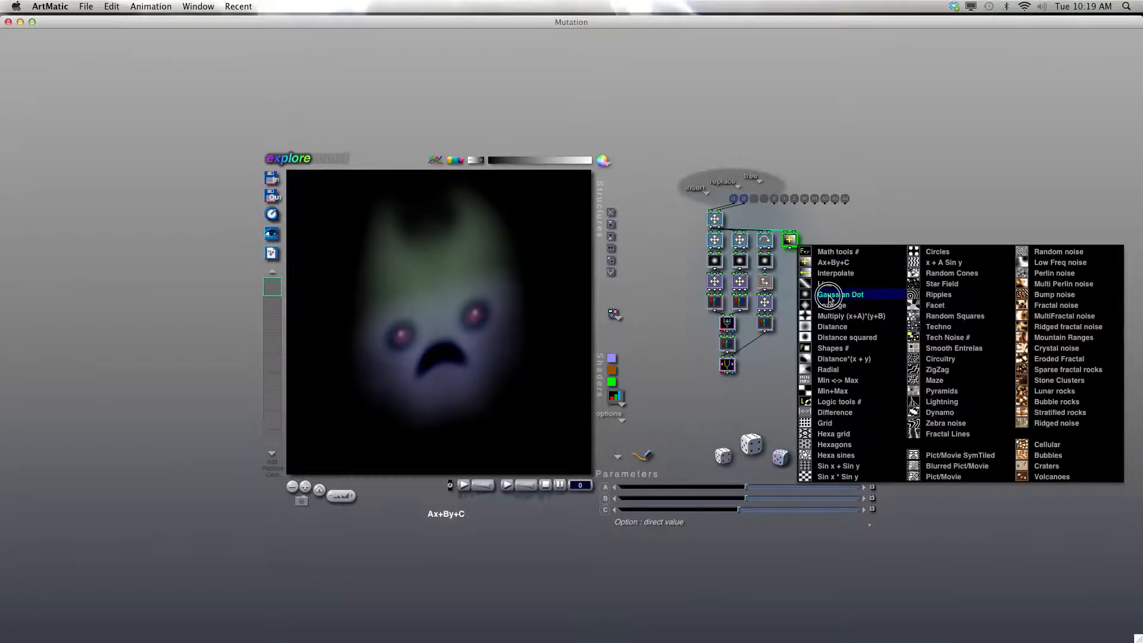
pyautogui.click(791, 289)
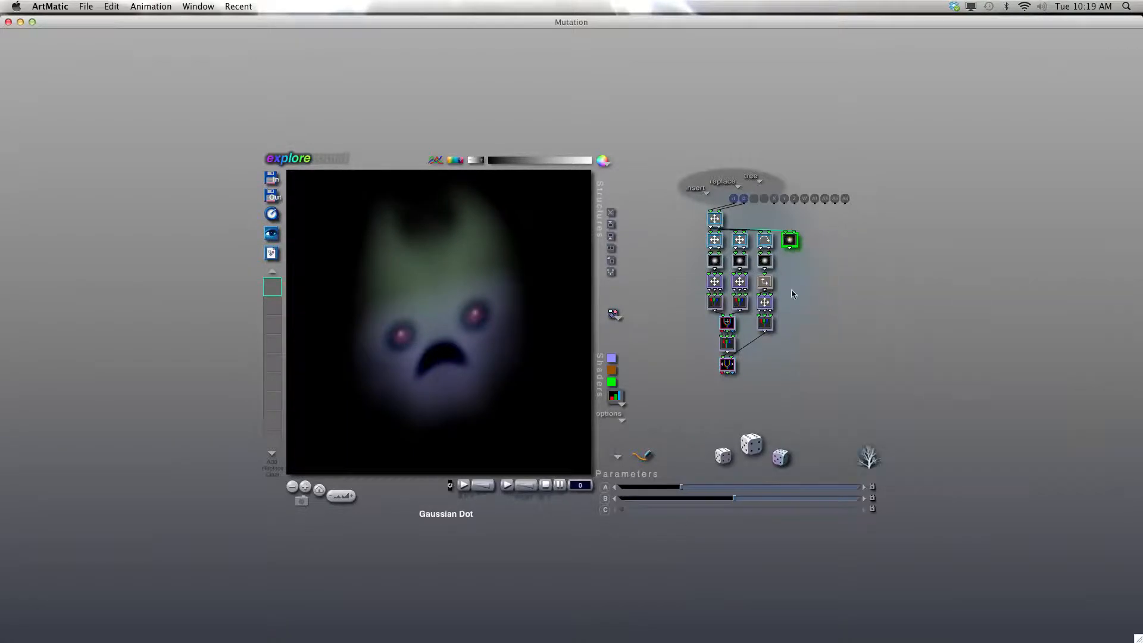
# Insert a rotation tile above the fourth branch's Gaussian Dot, add an Ax+B tile below it, and compact the tree.
pyautogui.click(612, 239)
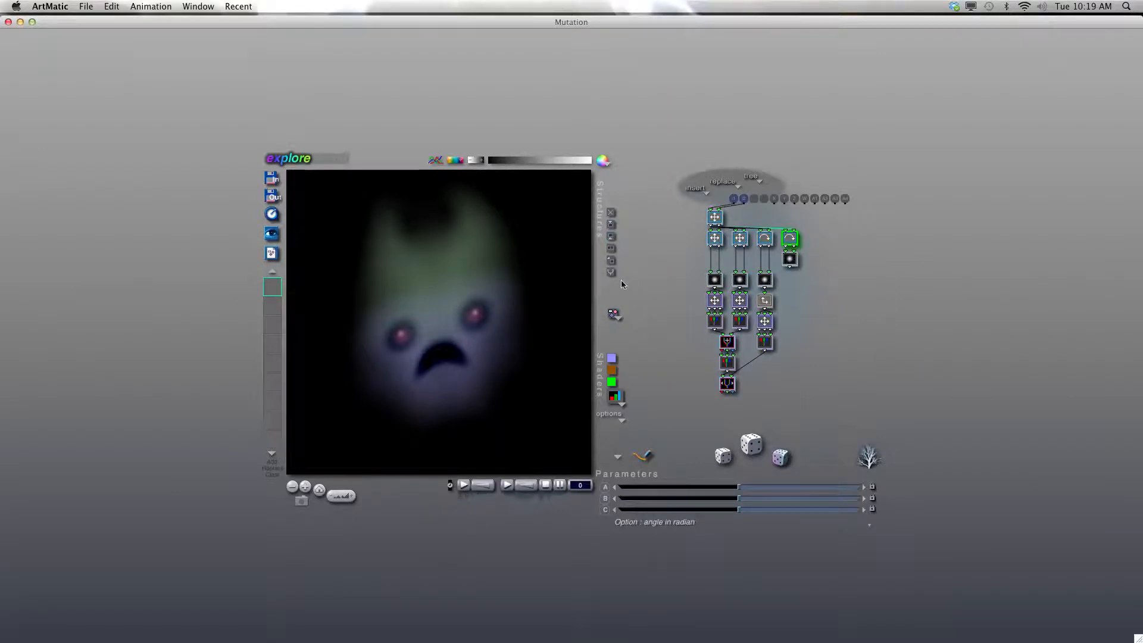
pyautogui.click(790, 258)
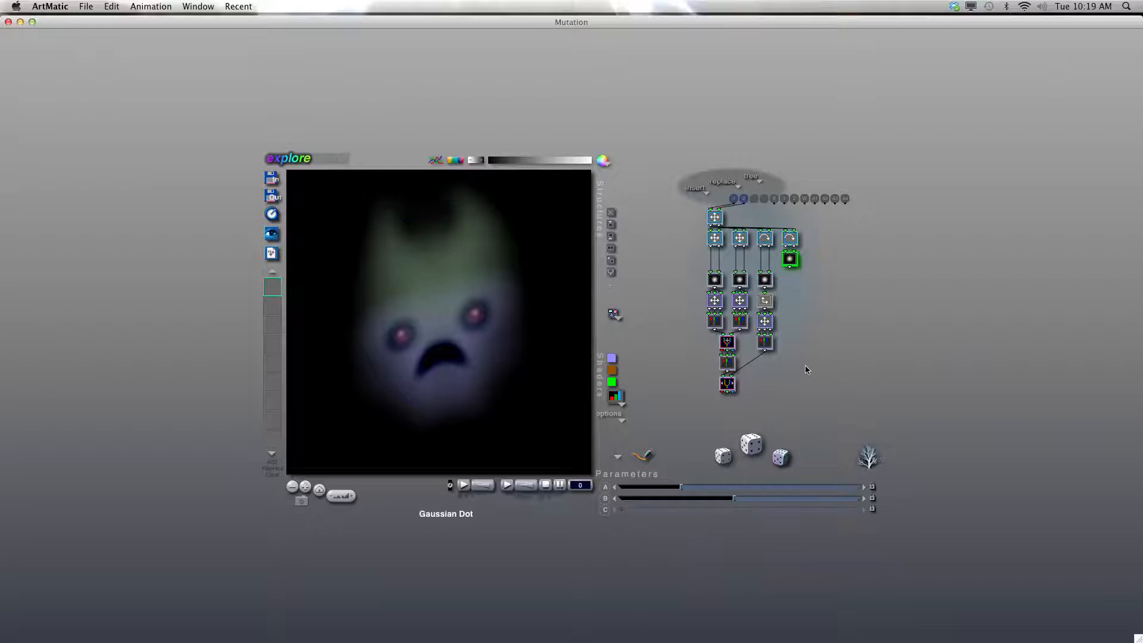
pyautogui.press('Down')
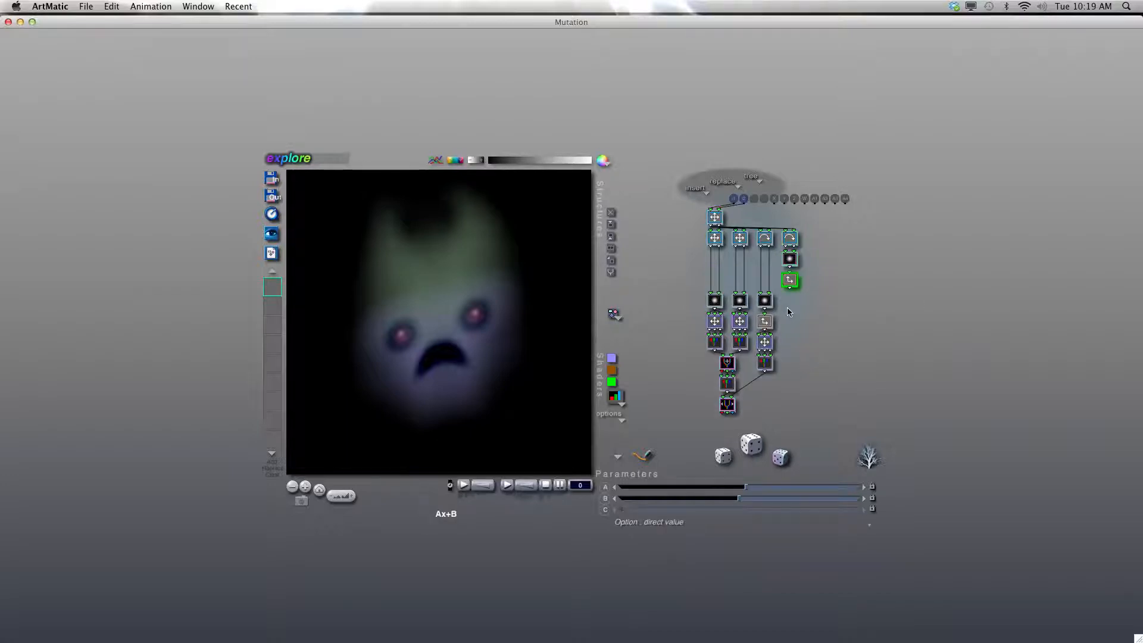
pyautogui.press('Up')
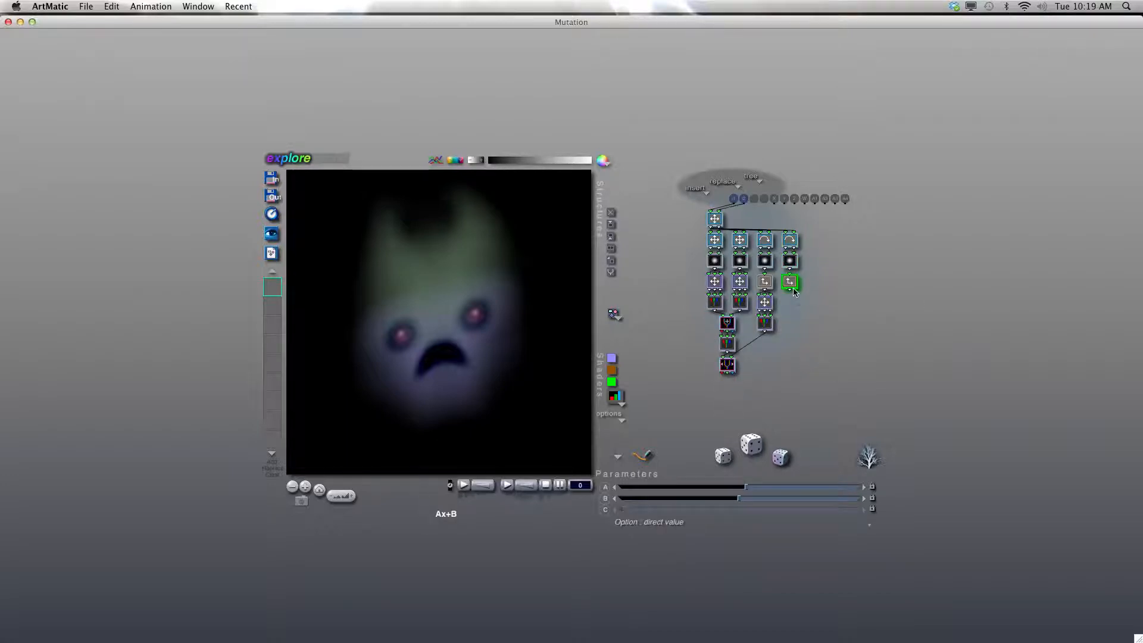
# Extend the fourth branch below its Ax+B tile with a 3D Scale tile followed by a Pack(x,y,z) tile.
pyautogui.press('Down')
pyautogui.moveTo(791, 300); pyautogui.dragTo(942, 370)
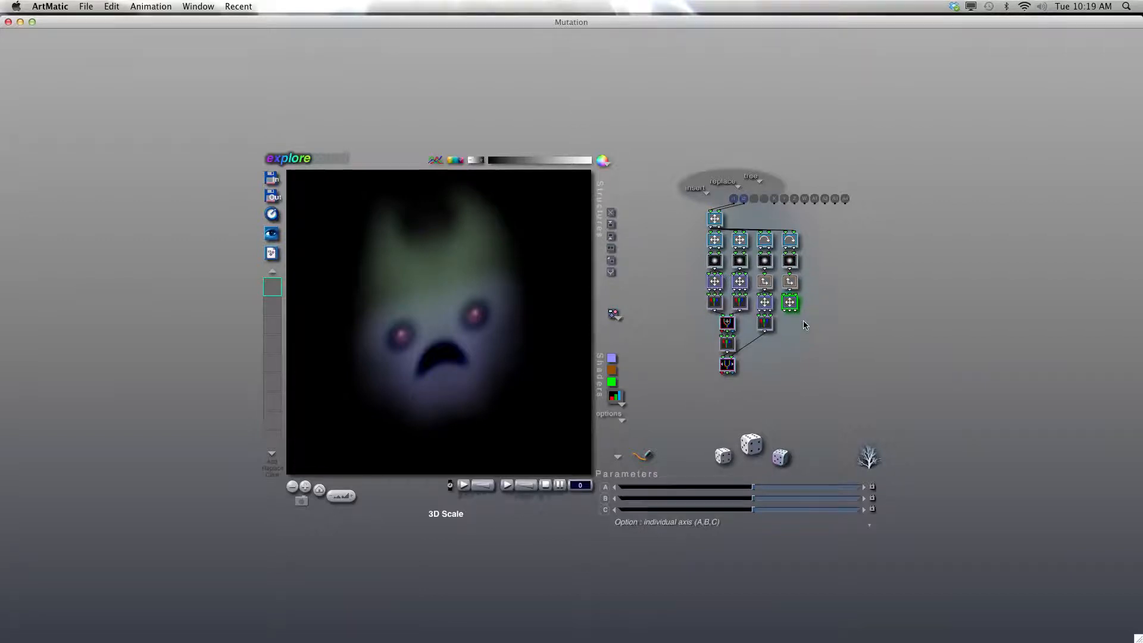
pyautogui.press('1')
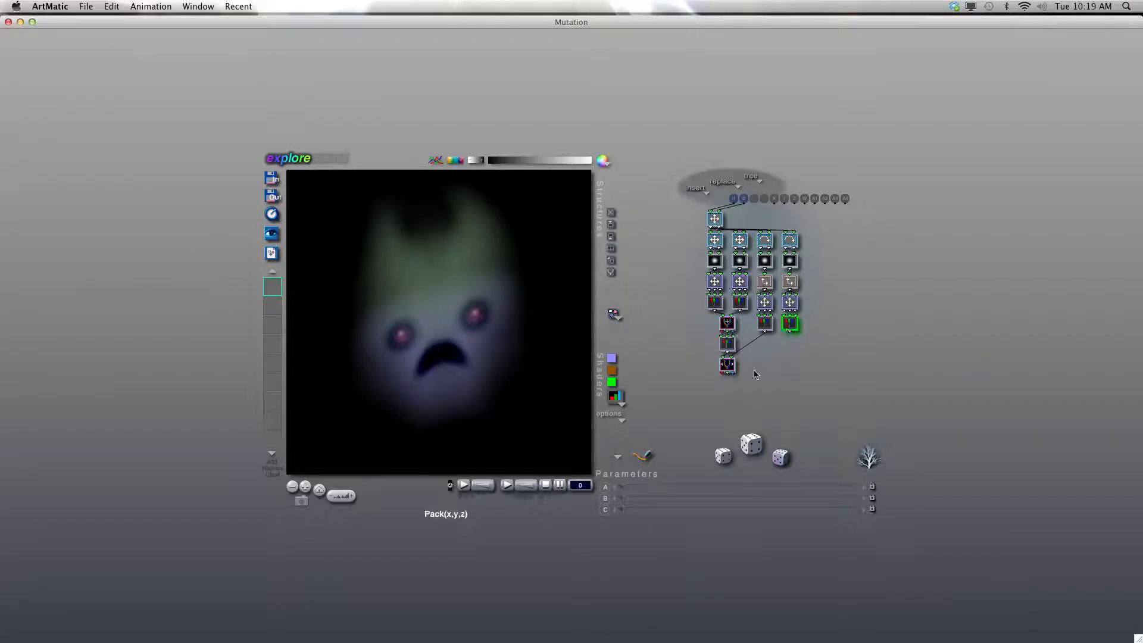
# Extend the tree below its Packed RGB Crossfade with a Pack(x,y,z) tile and a second Packed RGB Crossfade, and connect the fourth branch to it.
pyautogui.click(727, 365)
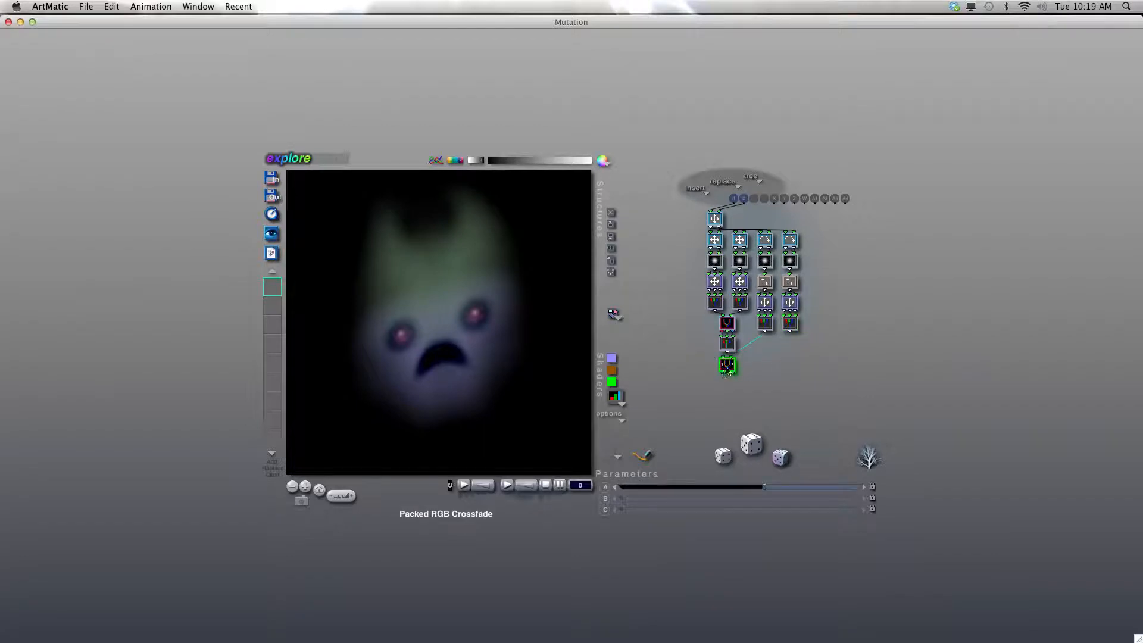
pyautogui.press('1')
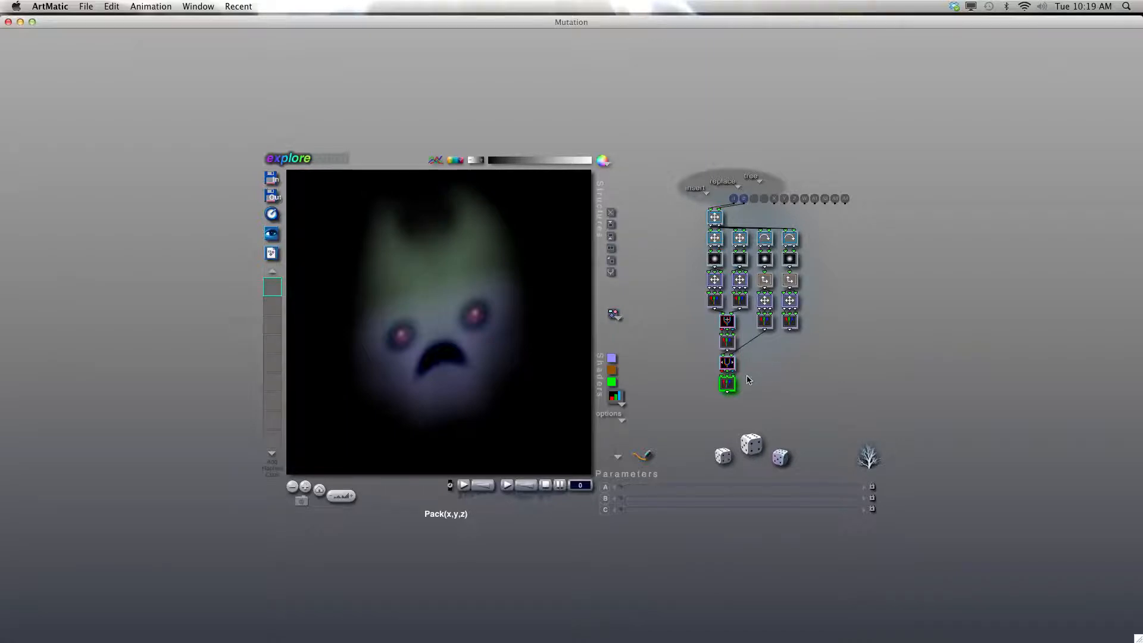
pyautogui.press('1')
pyautogui.click(727, 406)
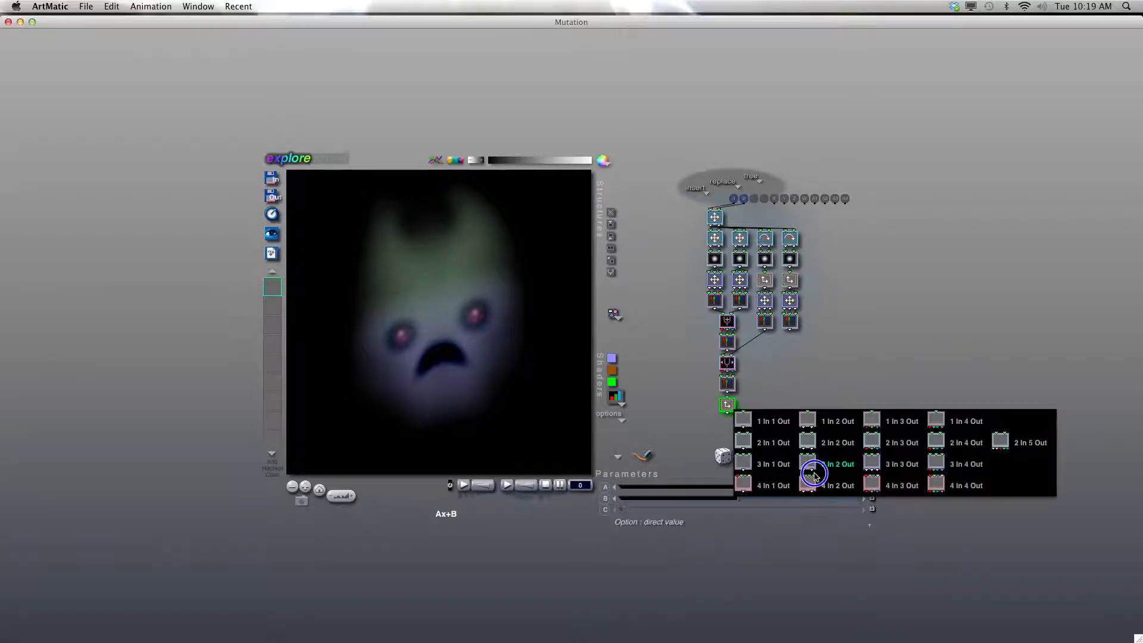
pyautogui.click(898, 447)
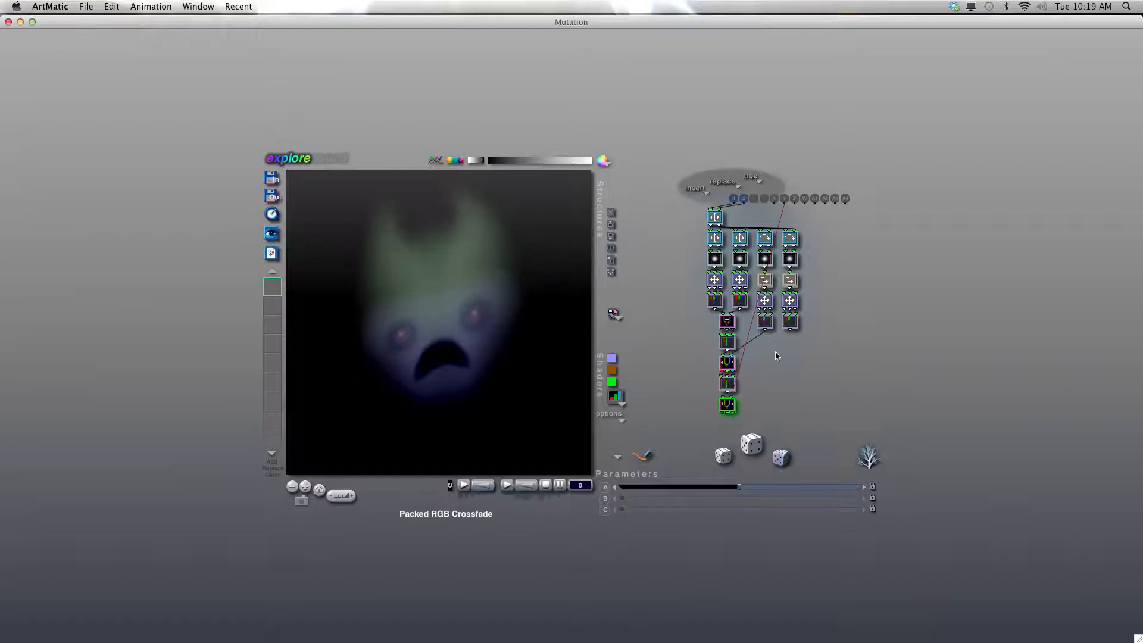
pyautogui.moveTo(776, 356); pyautogui.dragTo(794, 326)
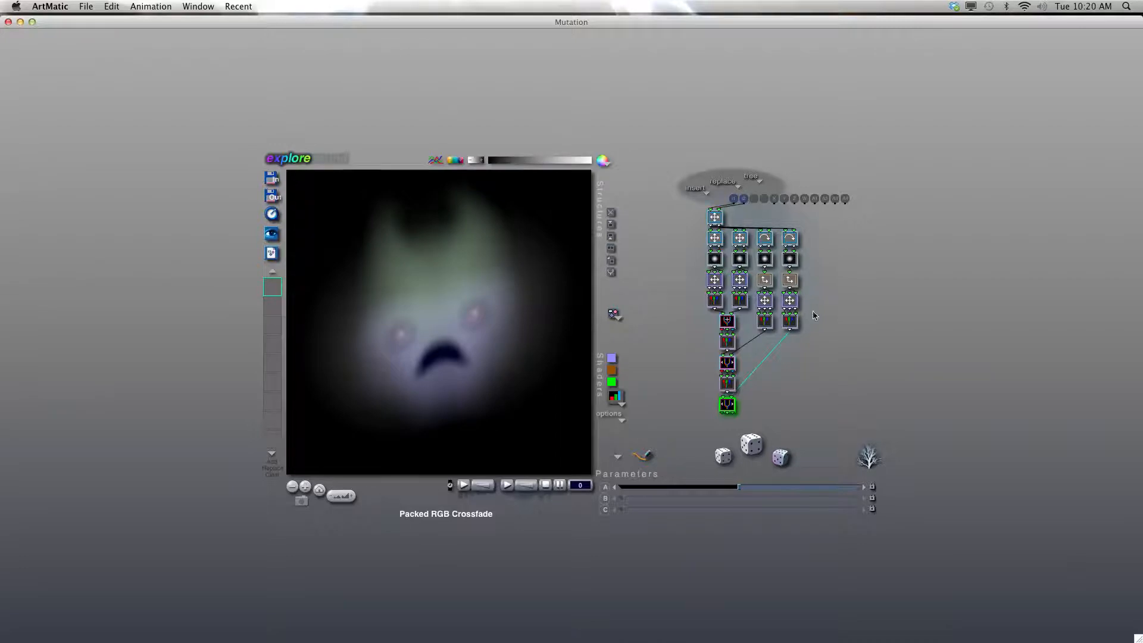
# Replace the rotation tile at the head of the fourth branch with Scale & Offset and strongly raise its scale to shrink the dot.
pyautogui.moveTo(792, 239); pyautogui.dragTo(875, 273)
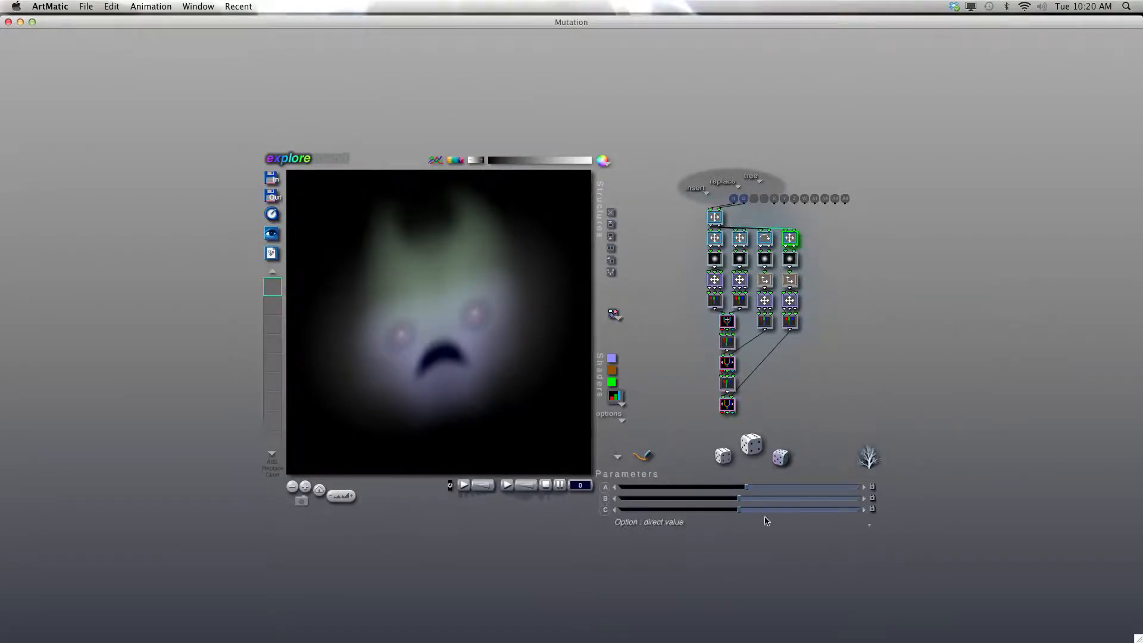
pyautogui.moveTo(747, 487); pyautogui.dragTo(769, 487)
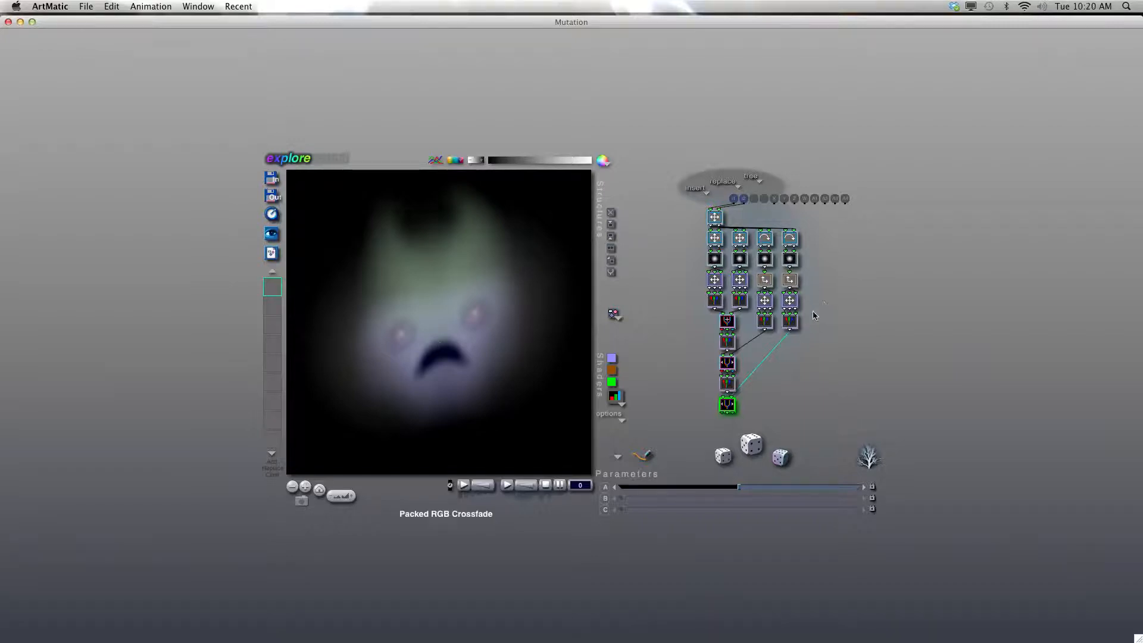
pyautogui.moveTo(793, 238); pyautogui.dragTo(875, 272)
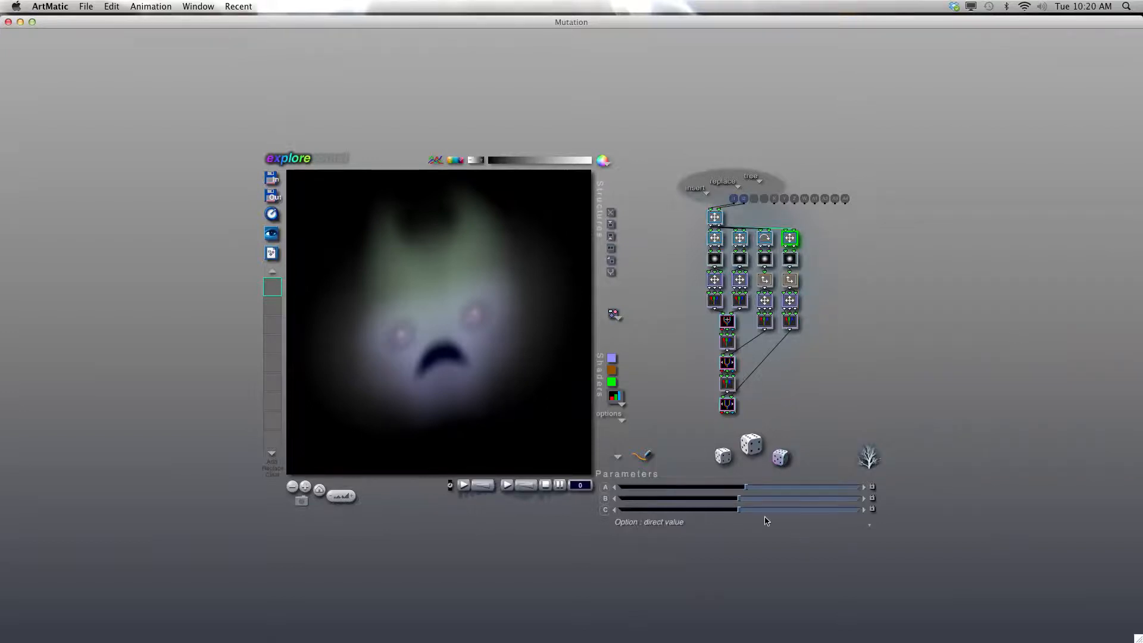
pyautogui.moveTo(748, 493); pyautogui.dragTo(829, 489)
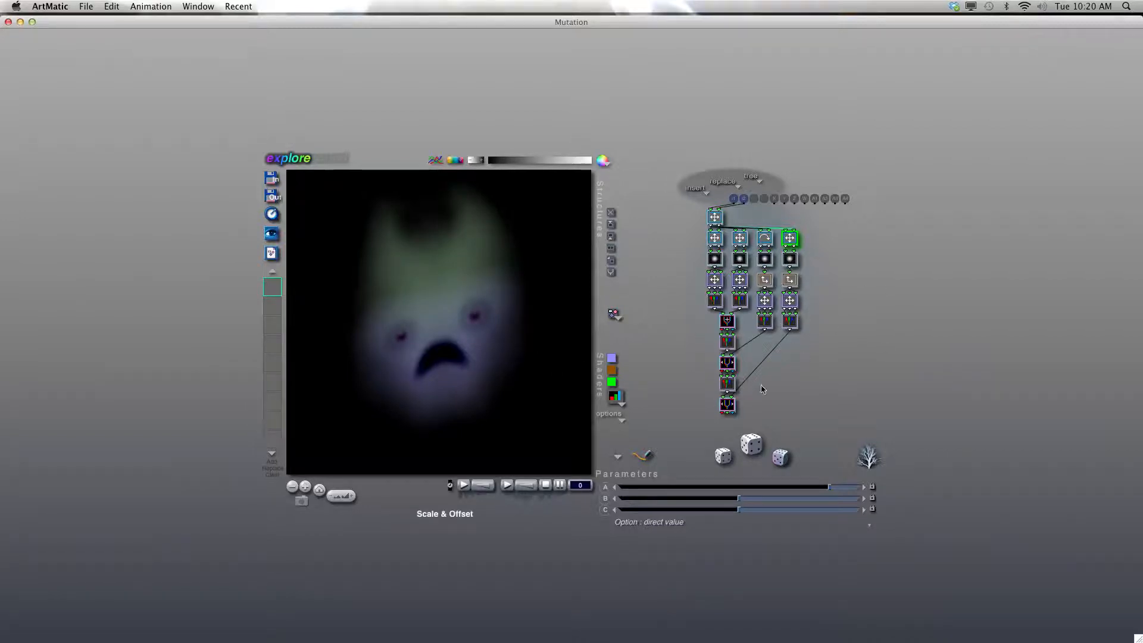
# Change the final mixing tile to Packed RGB Add and lower parameter A of the Packed RGB Crossfade above it to brighten the pupils.
pyautogui.click(727, 405)
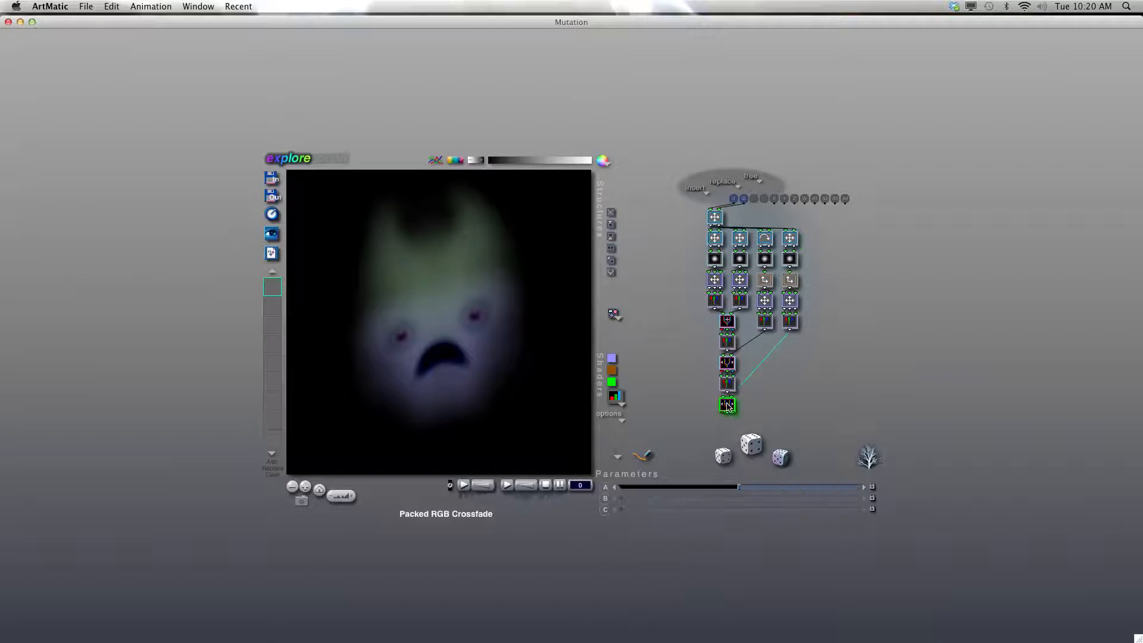
pyautogui.click(727, 406)
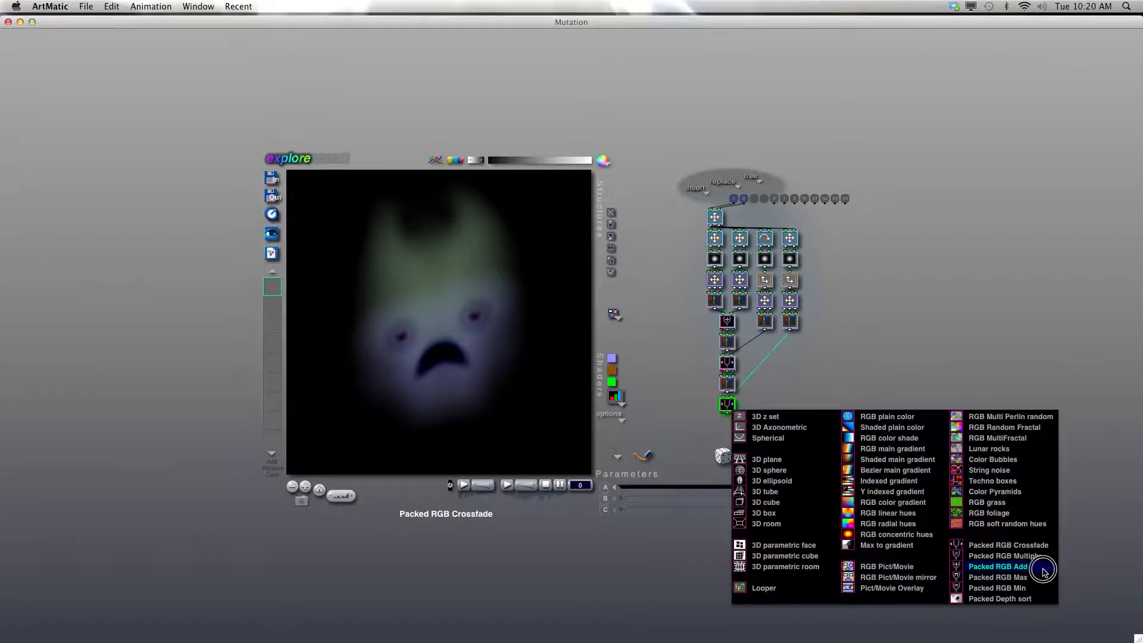
pyautogui.click(1043, 572)
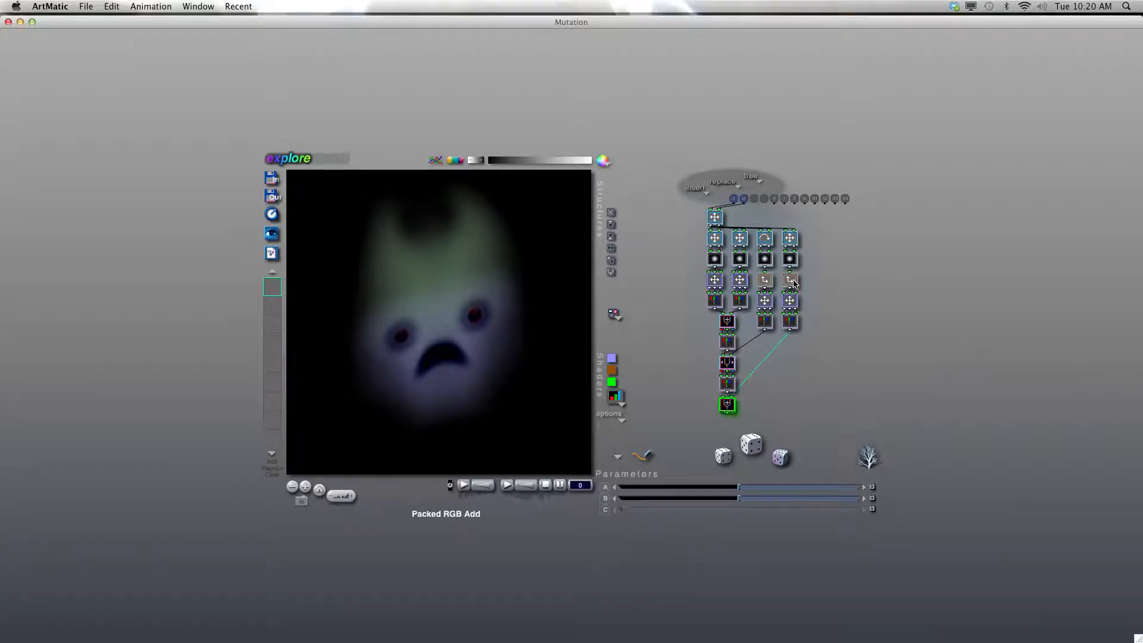
pyautogui.click(730, 366)
pyautogui.moveTo(763, 487); pyautogui.dragTo(726, 484)
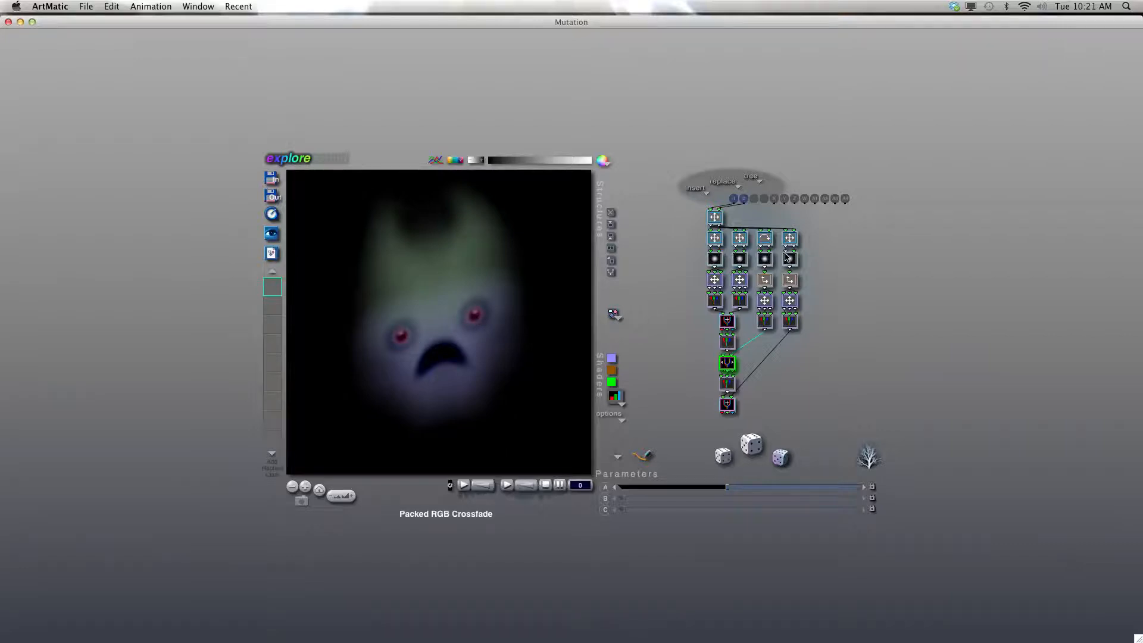
# Fine-tune the eyes with a higher scale and lower y offset in the first branch and a slightly lower parameter A in the third branch's Ax+B.
pyautogui.click(741, 240)
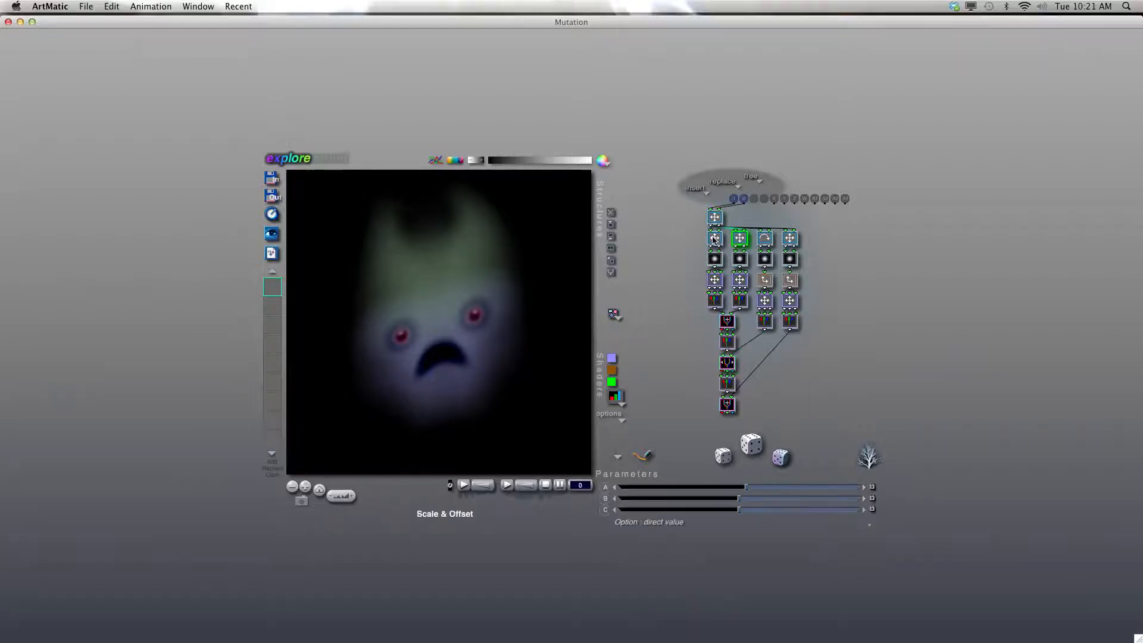
pyautogui.moveTo(765, 487); pyautogui.dragTo(780, 487)
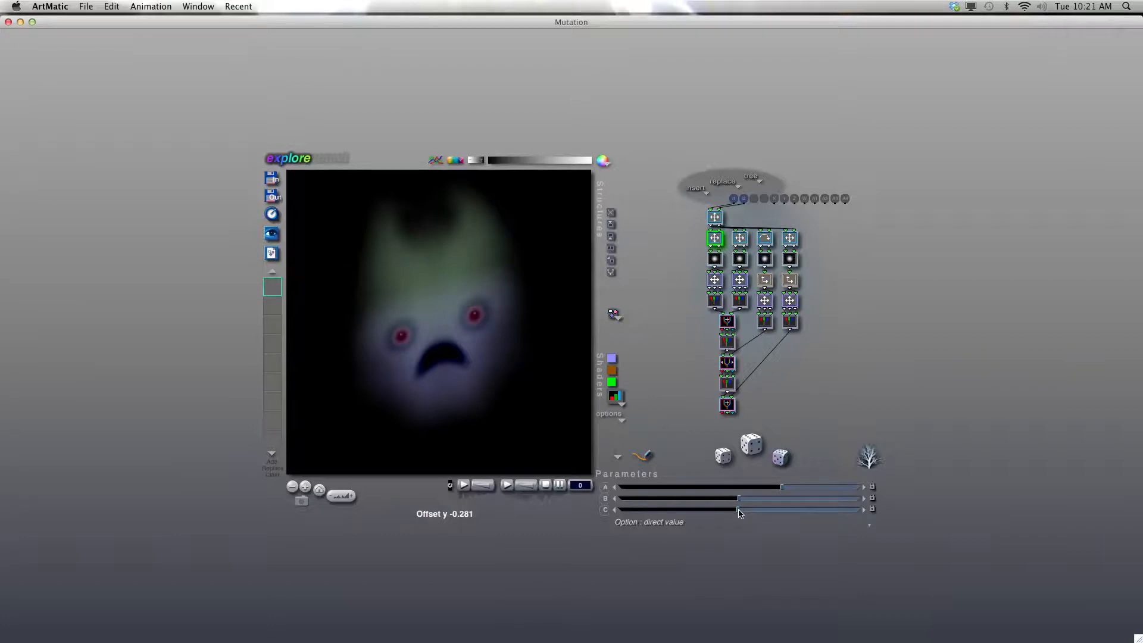
pyautogui.moveTo(738, 513); pyautogui.dragTo(719, 514)
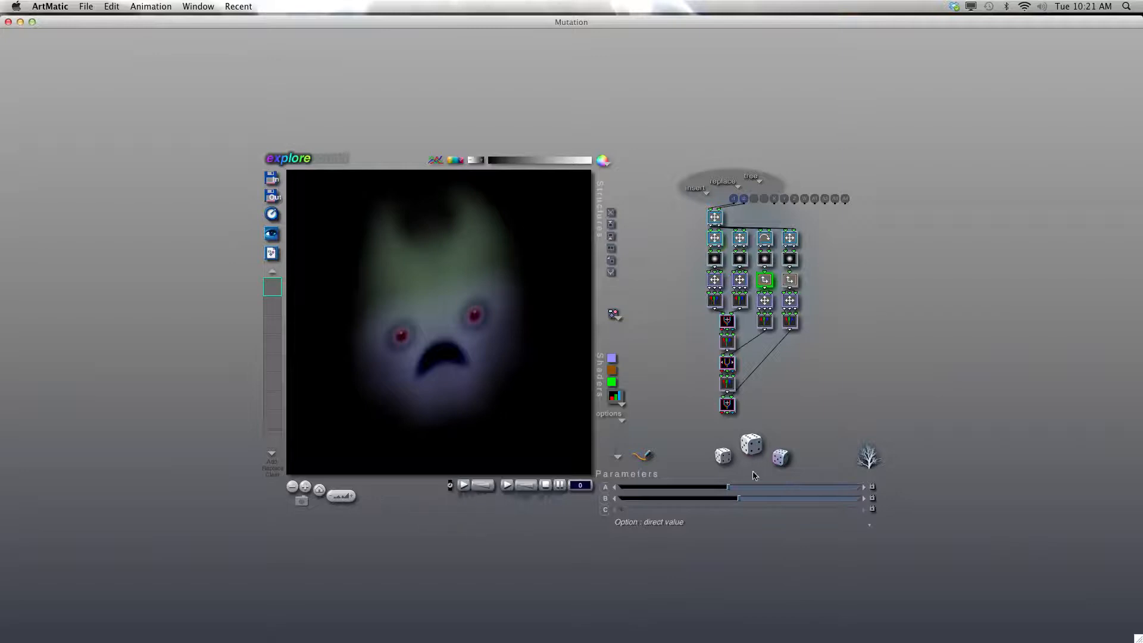
pyautogui.moveTo(729, 490); pyautogui.dragTo(727, 490)
# Replace the third branch's Rotate A tile with Skew and bring its skew amount close to the minimum.
pyautogui.click(764, 239)
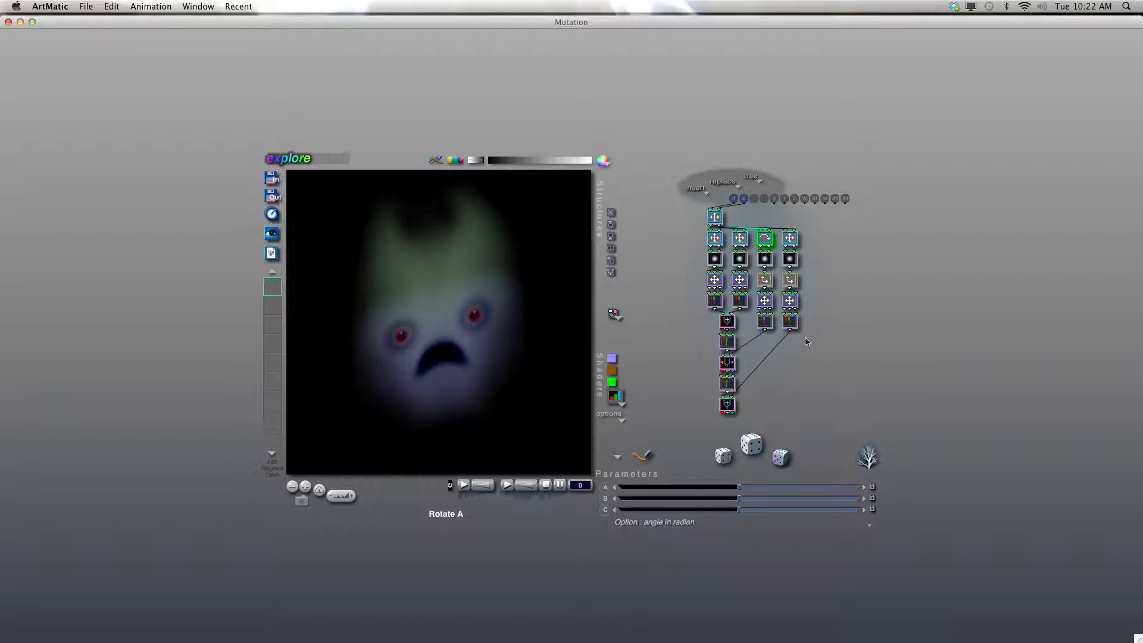
pyautogui.click(769, 248)
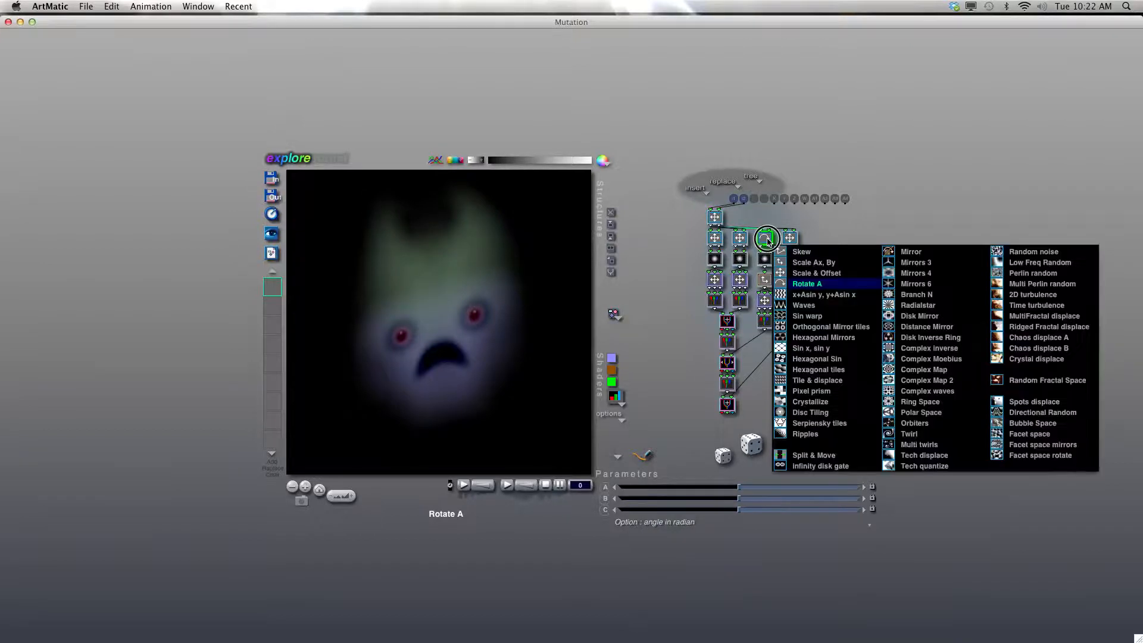
pyautogui.click(801, 255)
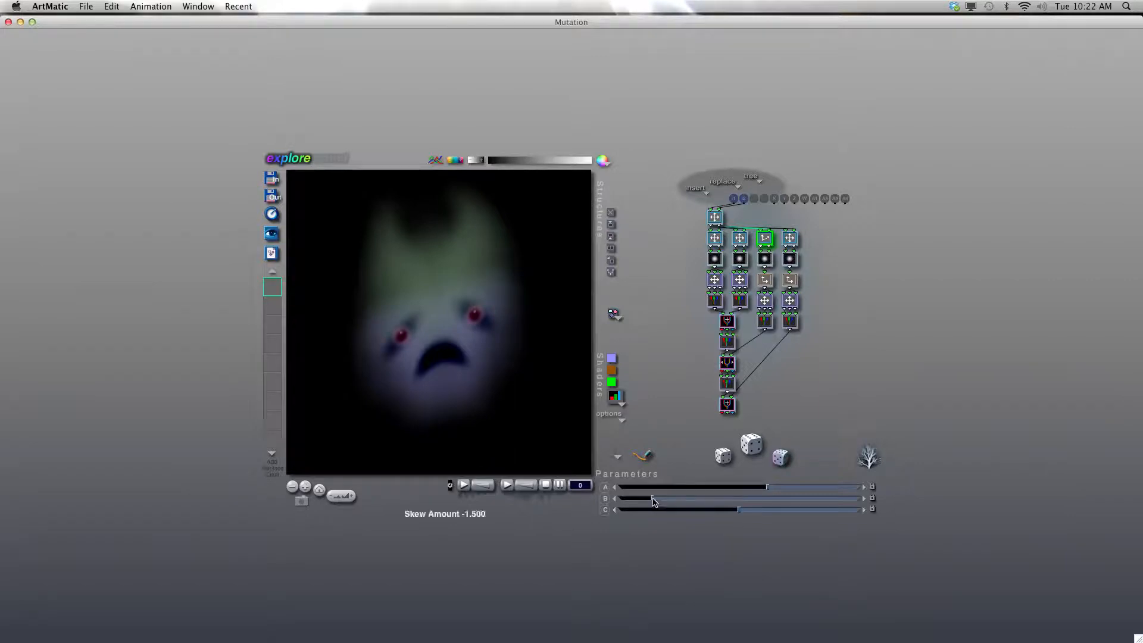
pyautogui.moveTo(653, 501); pyautogui.dragTo(630, 499)
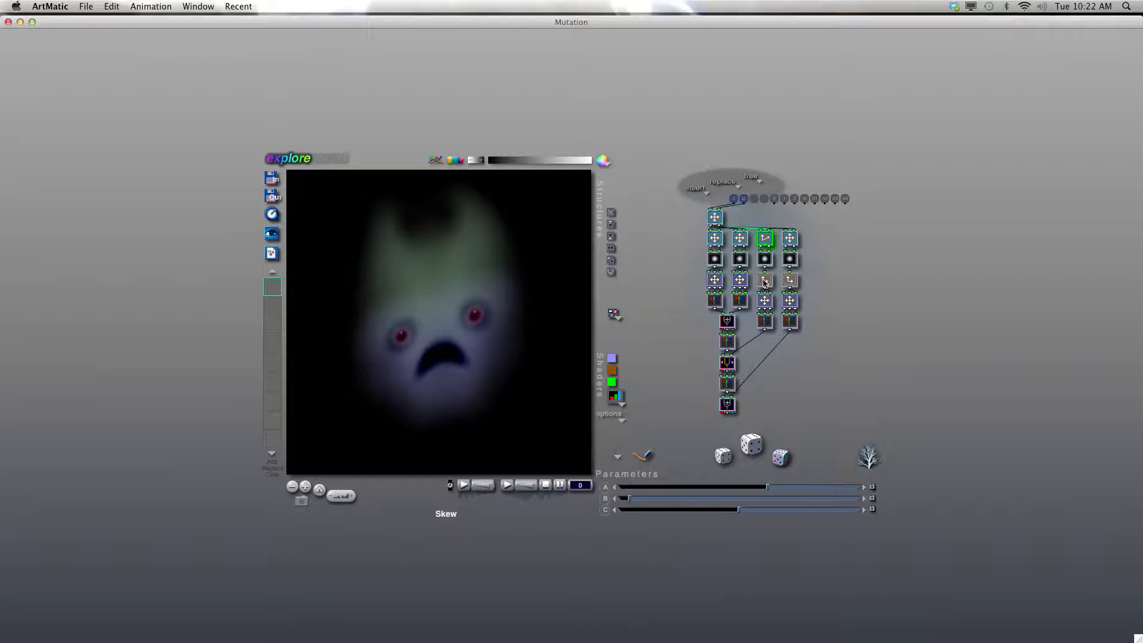
# Insert a tile above the third branch's Skew, assign Low Freq Random to it, and raise its frequency slightly above 1.000.
pyautogui.click(611, 237)
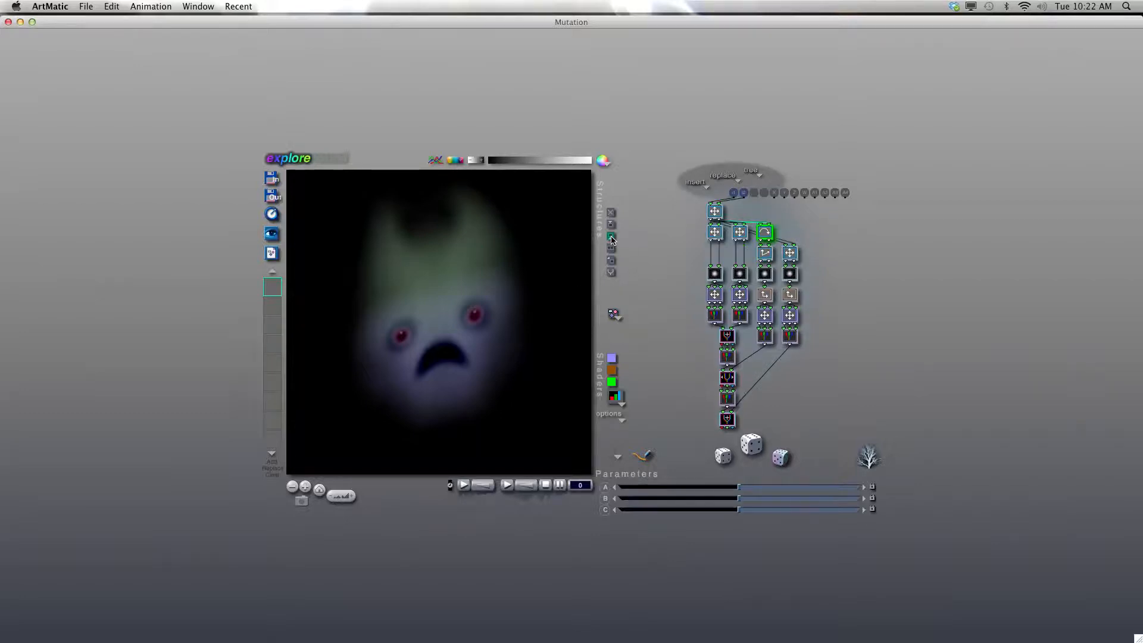
pyautogui.click(765, 232)
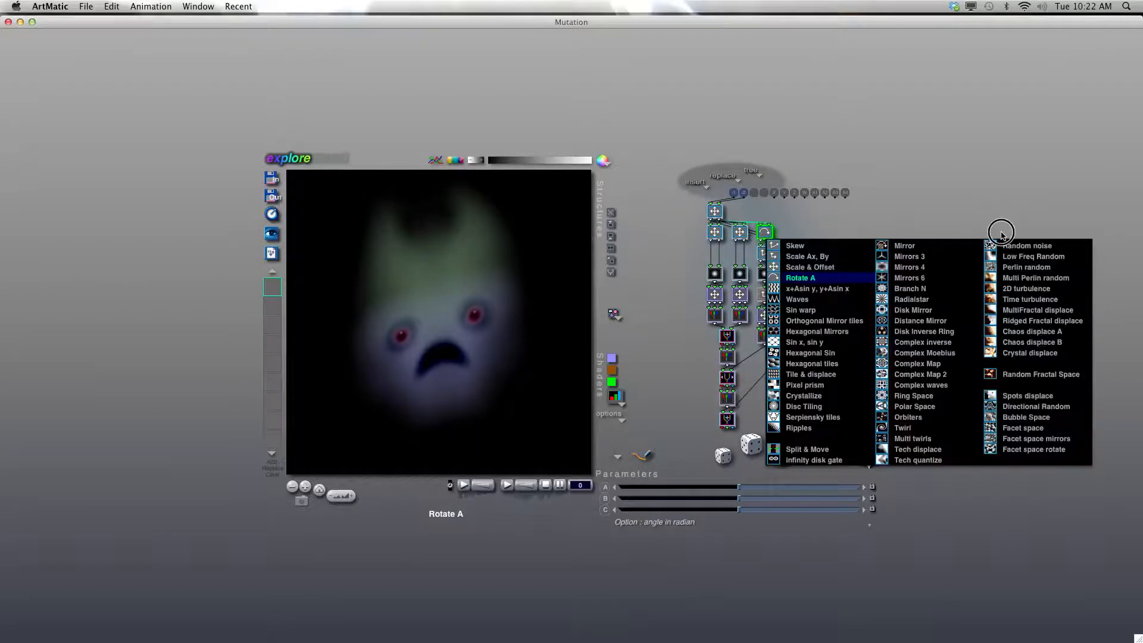
pyautogui.click(1027, 257)
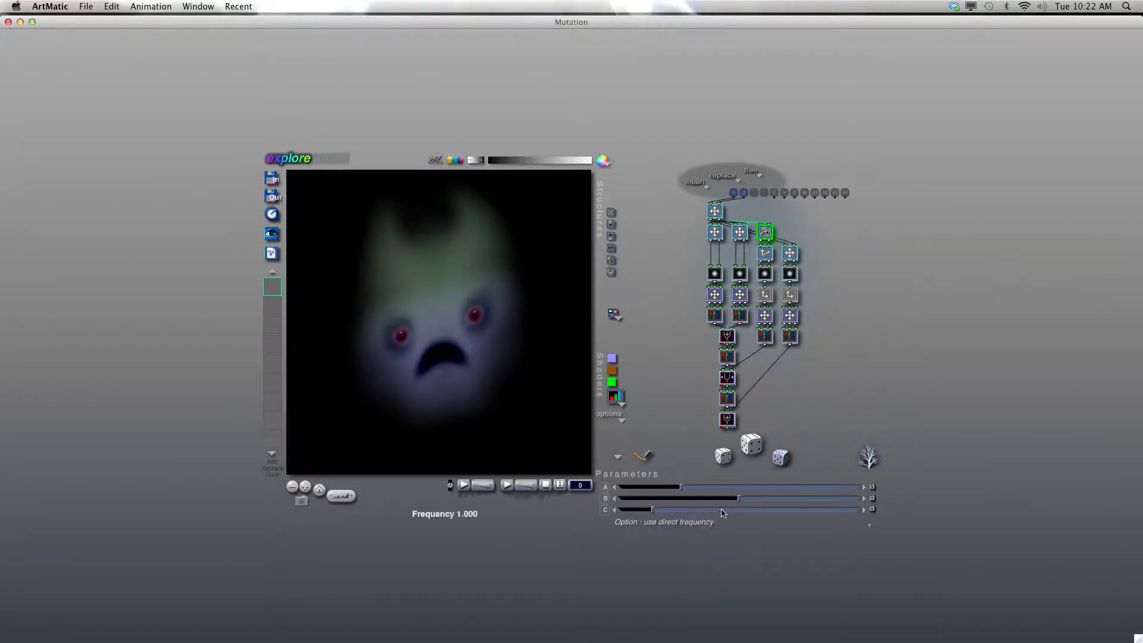
pyautogui.moveTo(660, 515); pyautogui.dragTo(661, 511)
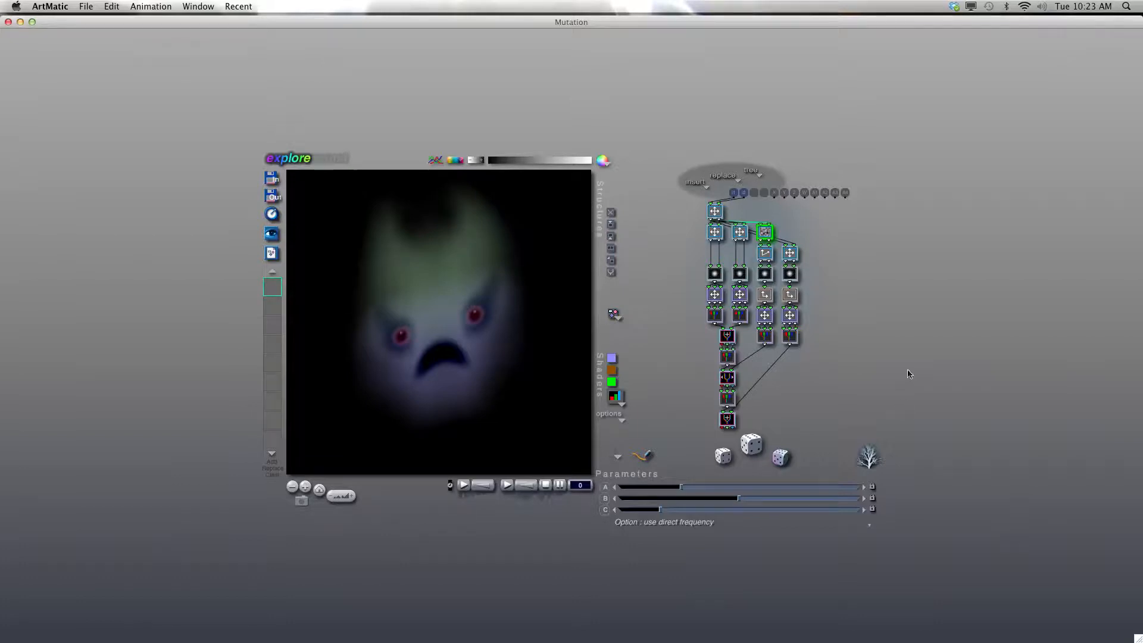
# Compact the eye tree, move the eyes closer together with the top Scale & Offset tile's x offset, and return to the main tree.
pyautogui.click(715, 213)
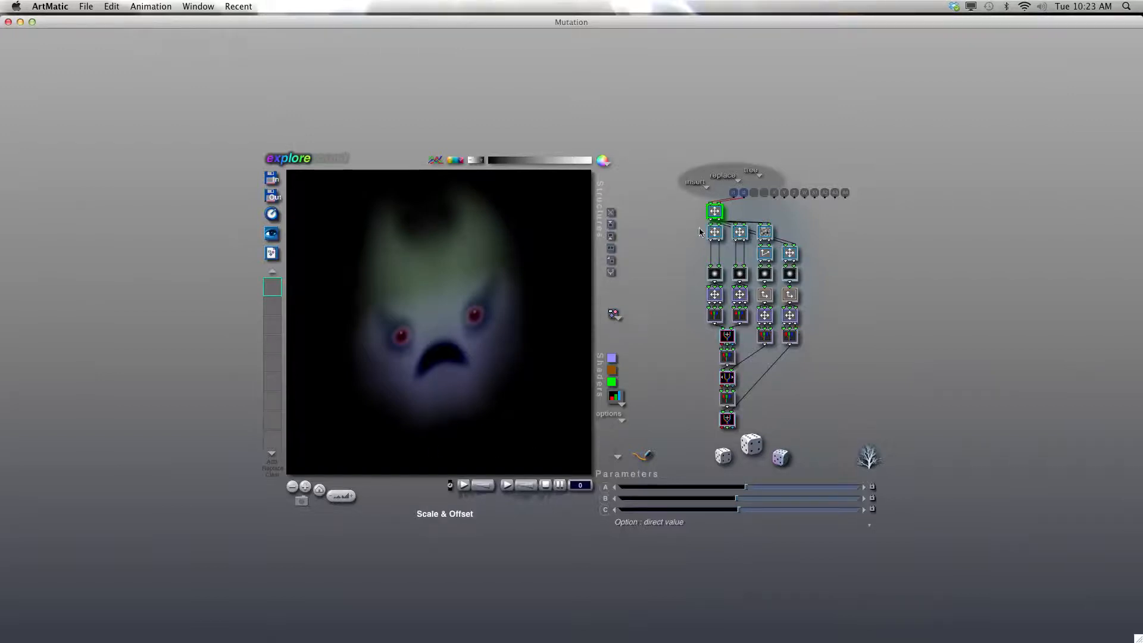
pyautogui.click(778, 294)
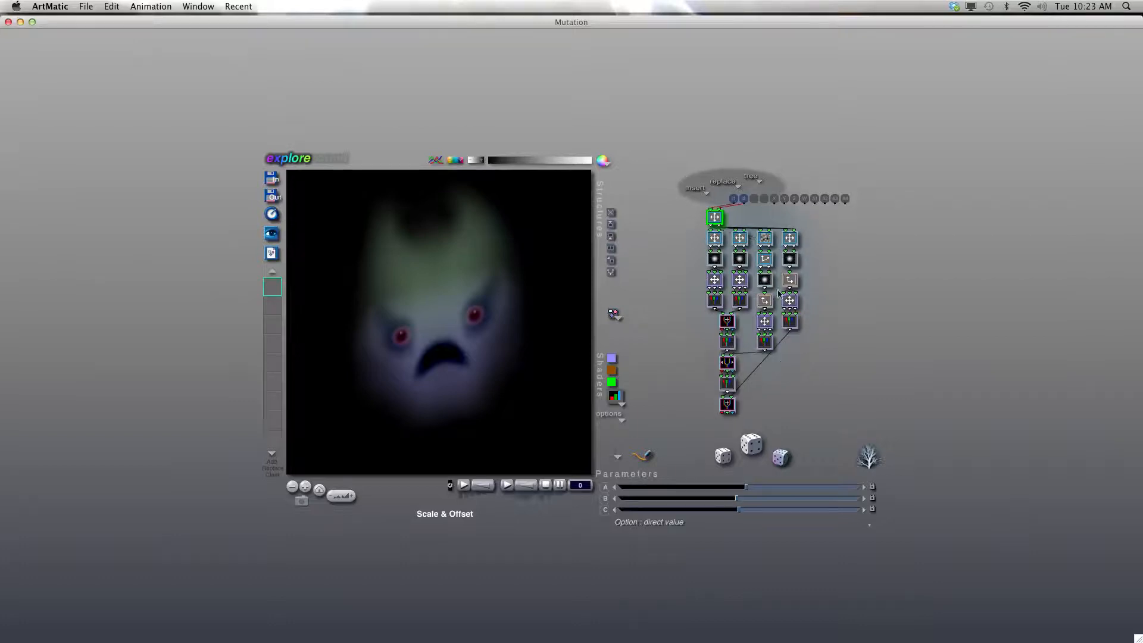
pyautogui.moveTo(736, 499); pyautogui.dragTo(672, 499)
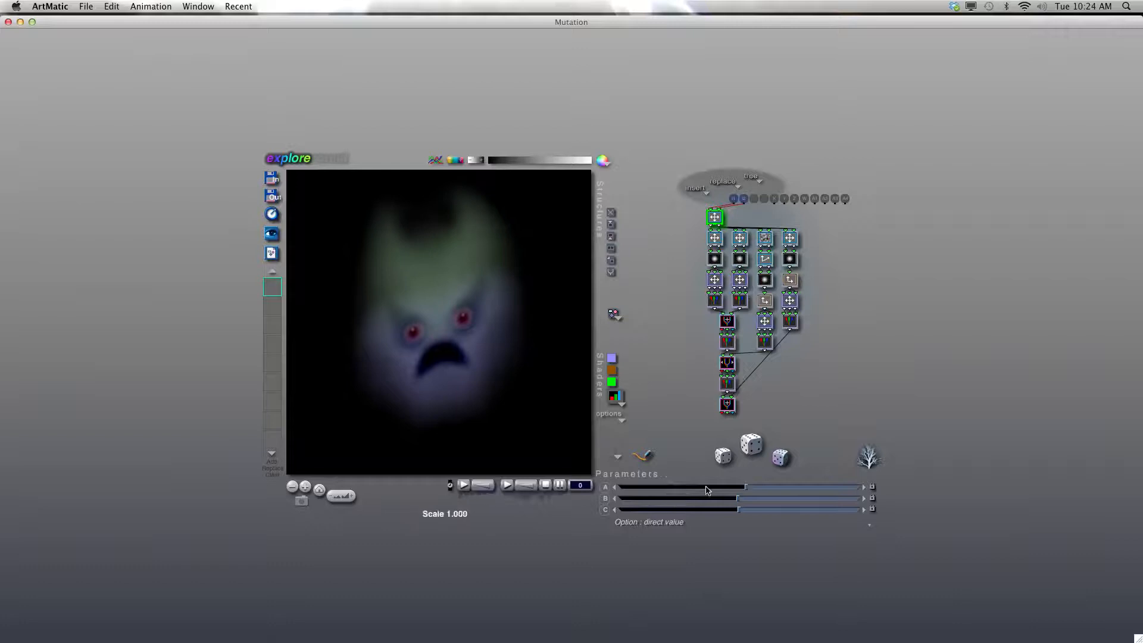
pyautogui.moveTo(747, 499)
pyautogui.click(944, 351)
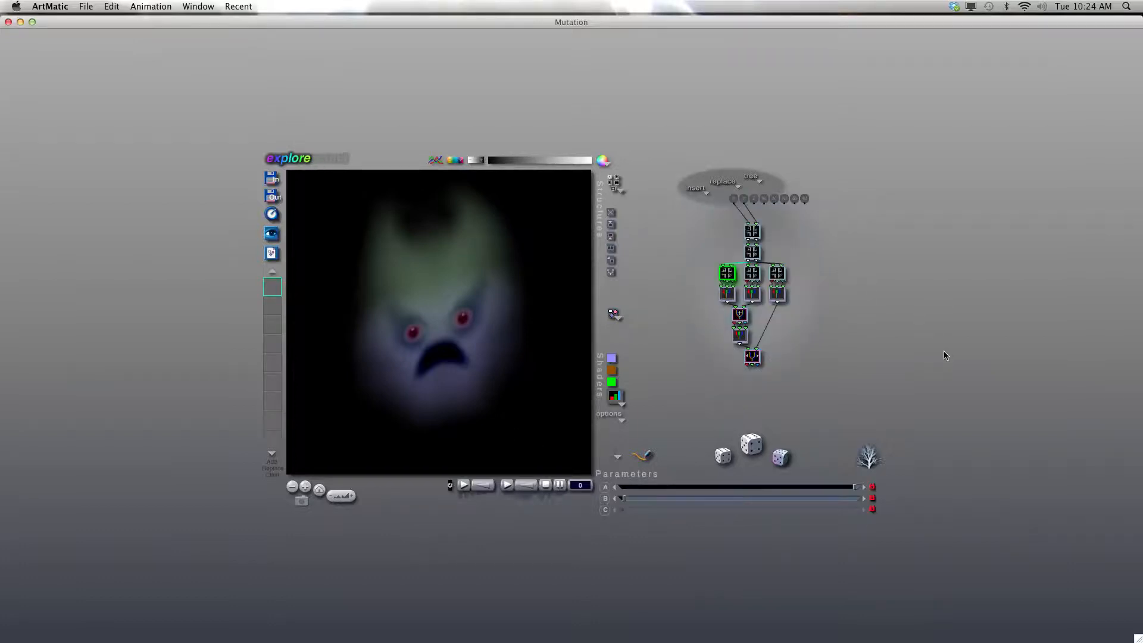
# Open the compiled mouth tile in the third branch and reposition the mouth with the x and y offsets of its Scale & Offset tile.
pyautogui.click(782, 274)
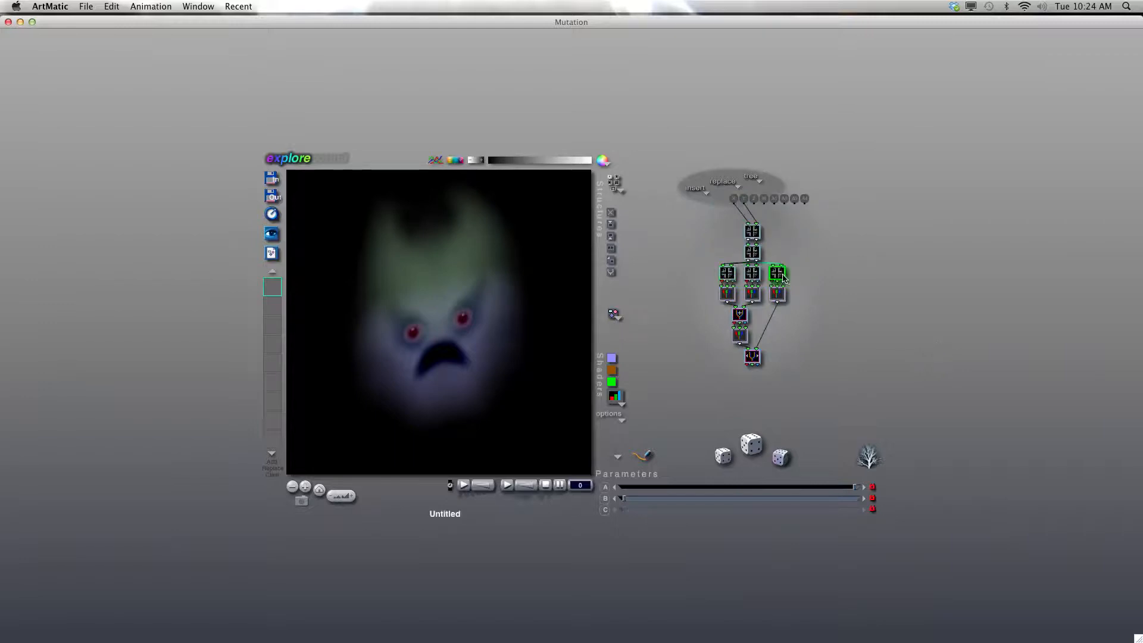
pyautogui.click(894, 315)
pyautogui.click(753, 257)
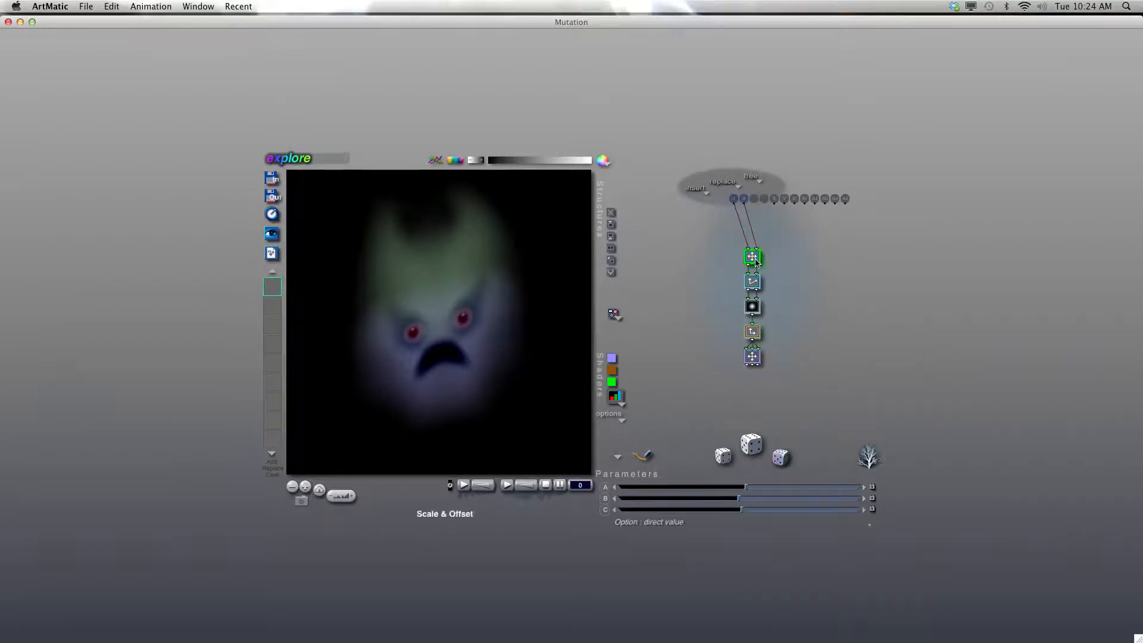
pyautogui.moveTo(741, 513); pyautogui.dragTo(760, 512)
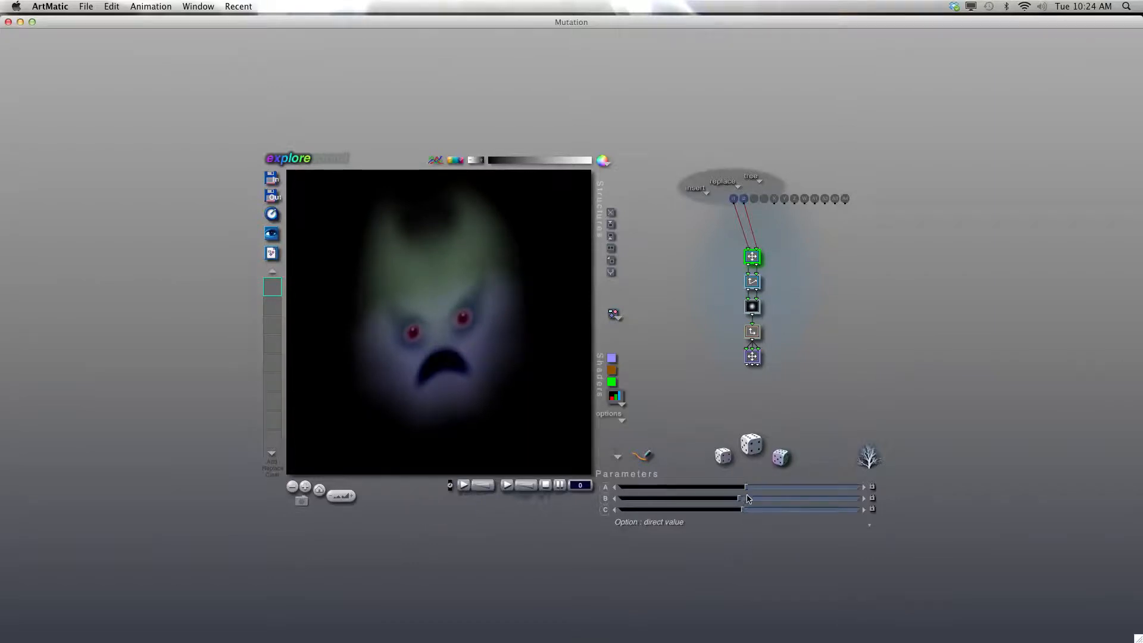
pyautogui.moveTo(742, 502)
pyautogui.moveTo(741, 502)
pyautogui.mouseDown()
pyautogui.moveTo(702, 502)
pyautogui.moveTo(760, 505)
pyautogui.mouseUp()
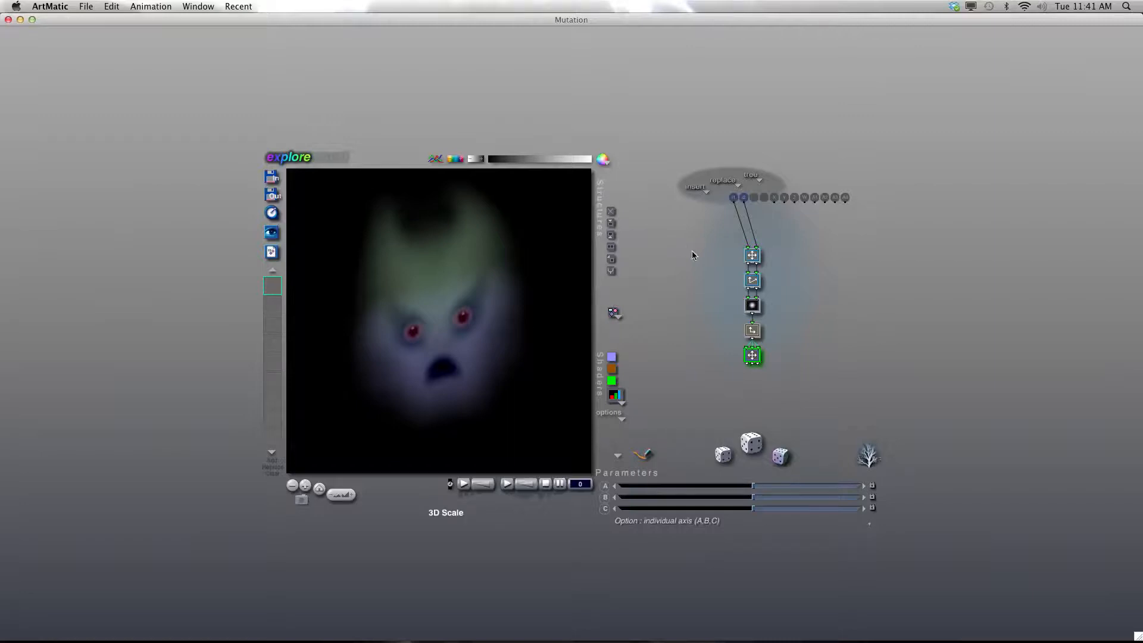
# Leave the mouth's compiled tree and open the main tree's middle compiled tile for editing.
pyautogui.click(806, 311)
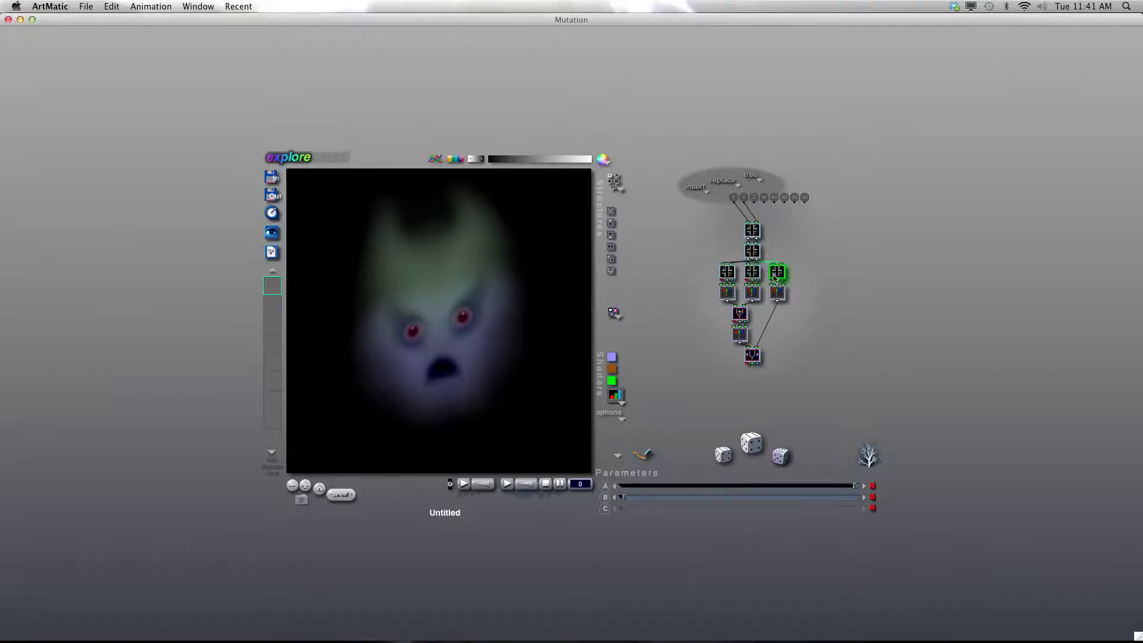
pyautogui.click(754, 271)
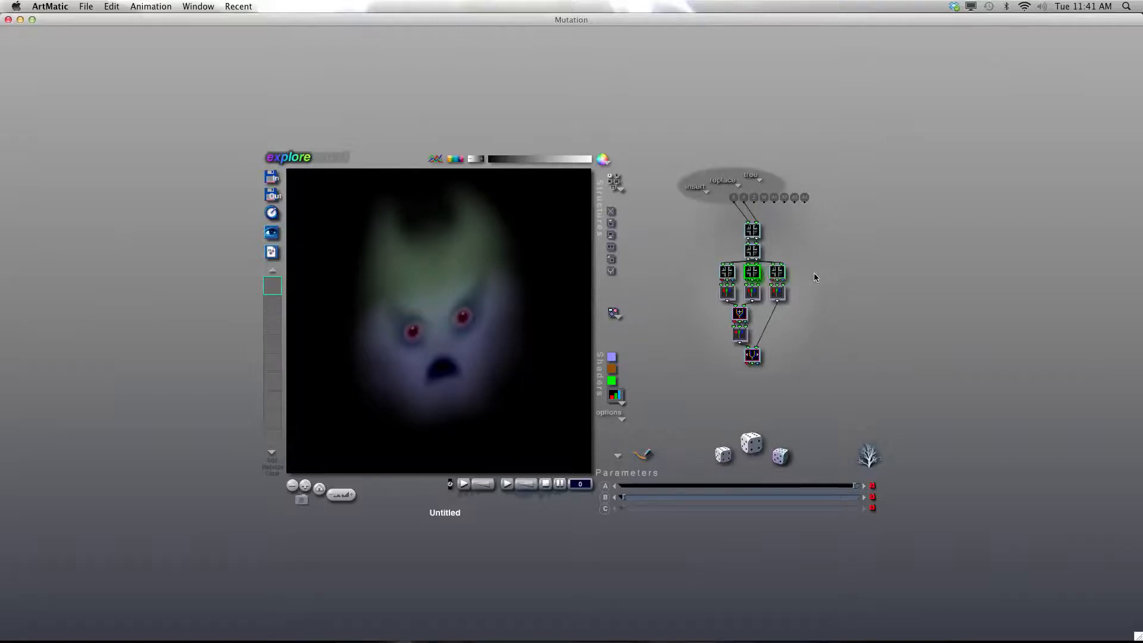
pyautogui.click(852, 277)
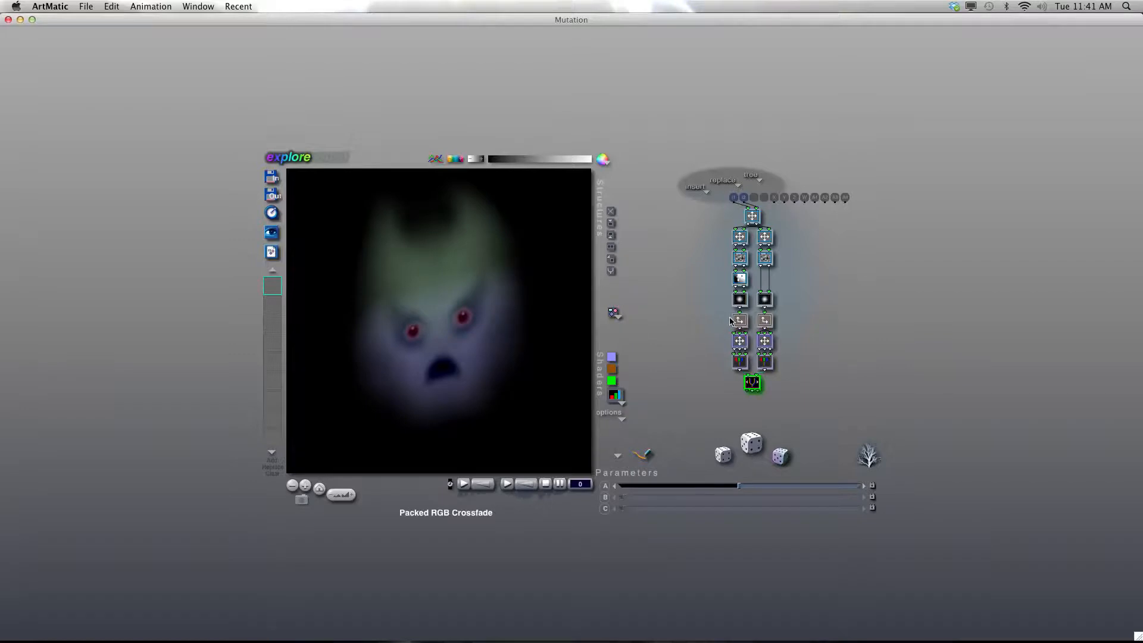
# Set the phase of the first branch's Spots displace tile to about -4.3.
pyautogui.click(739, 278)
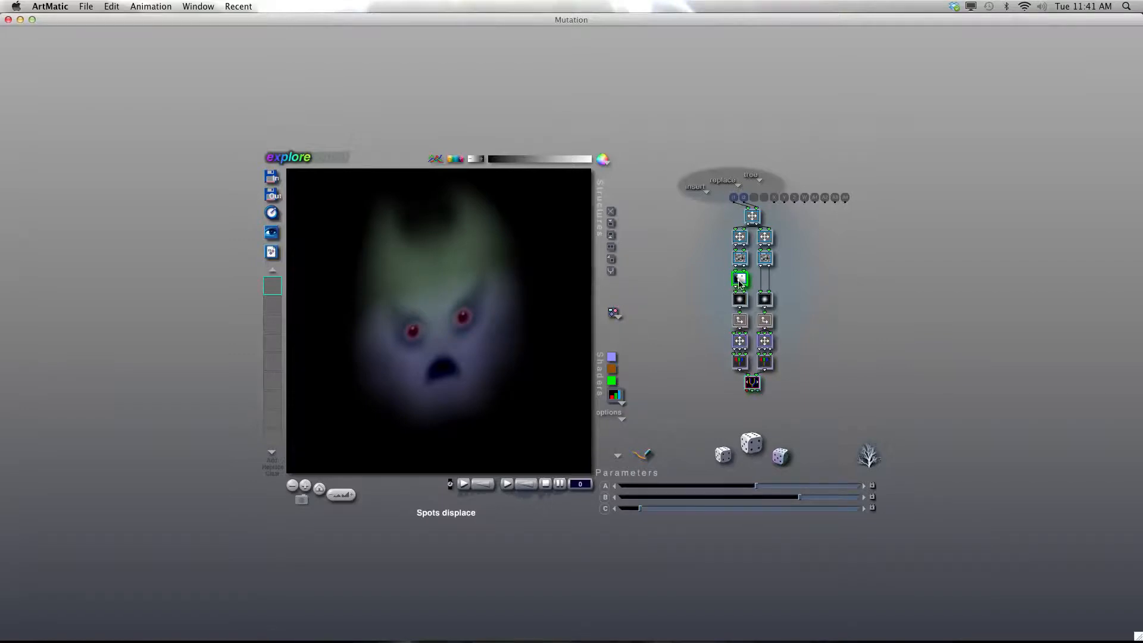
pyautogui.click(741, 280)
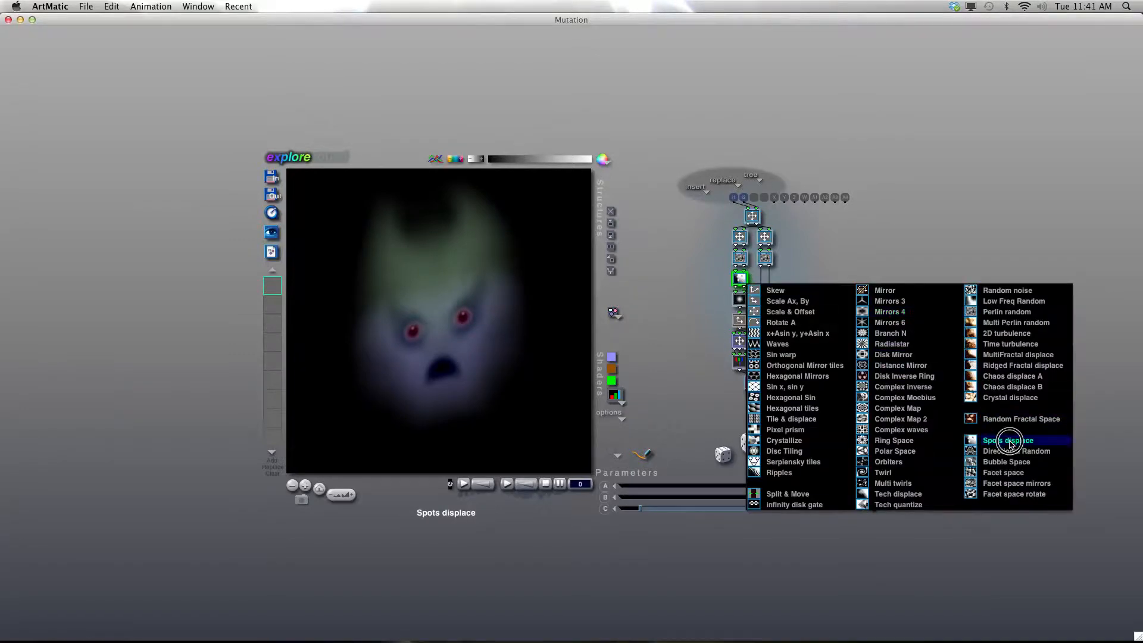
pyautogui.moveTo(952, 380); pyautogui.dragTo(909, 229)
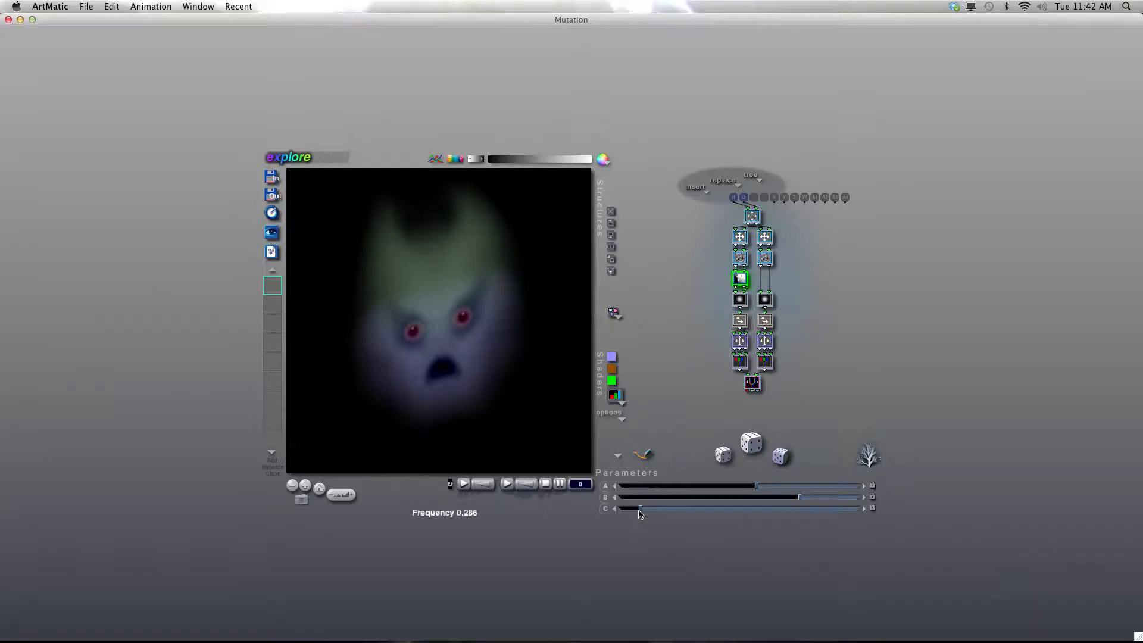
pyautogui.click(640, 511)
pyautogui.moveTo(799, 502)
pyautogui.moveTo(798, 502); pyautogui.dragTo(708, 502)
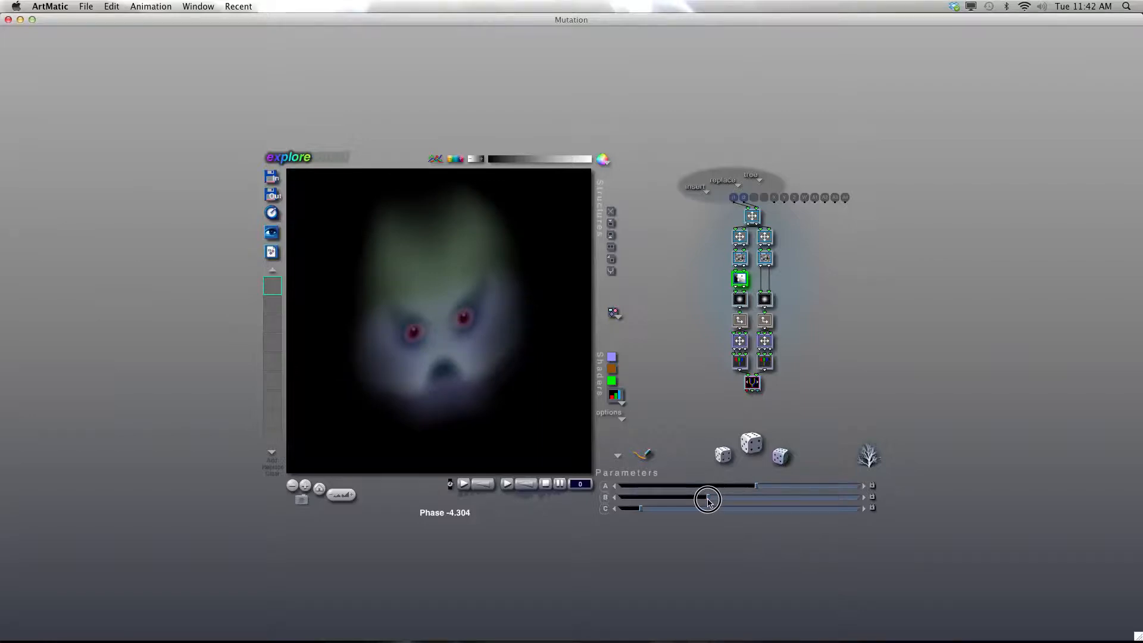
pyautogui.moveTo(708, 502); pyautogui.dragTo(709, 502)
# Try an inserted tile in the second branch as Ripples, Complex Map, and Sin x, sin y, and delete it.
pyautogui.click(766, 260)
pyautogui.click(611, 235)
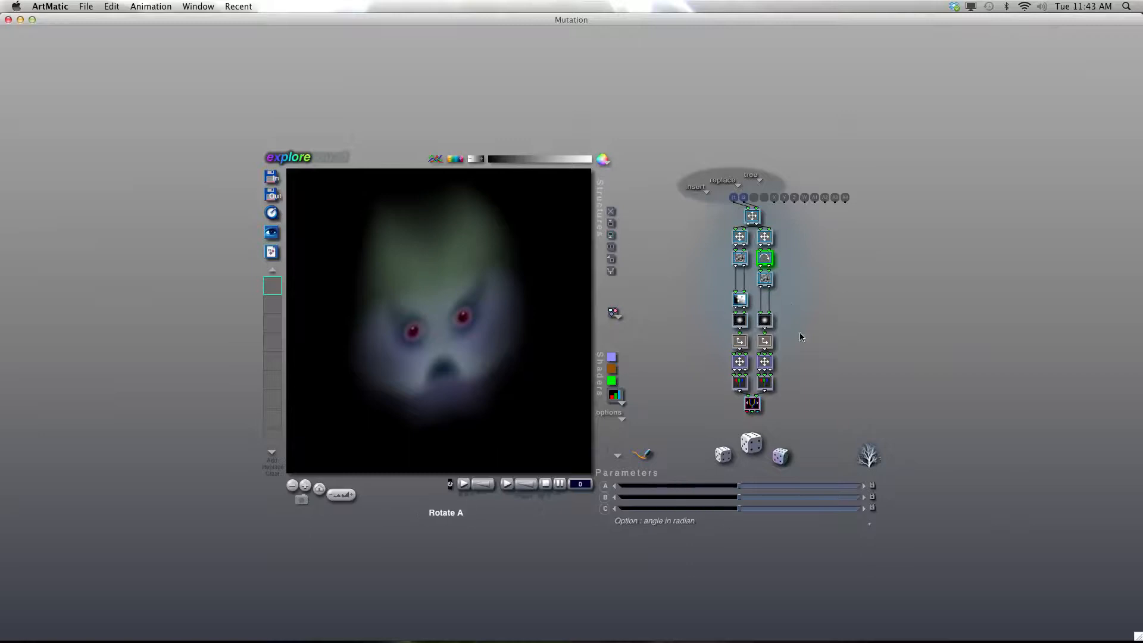
pyautogui.click(768, 259)
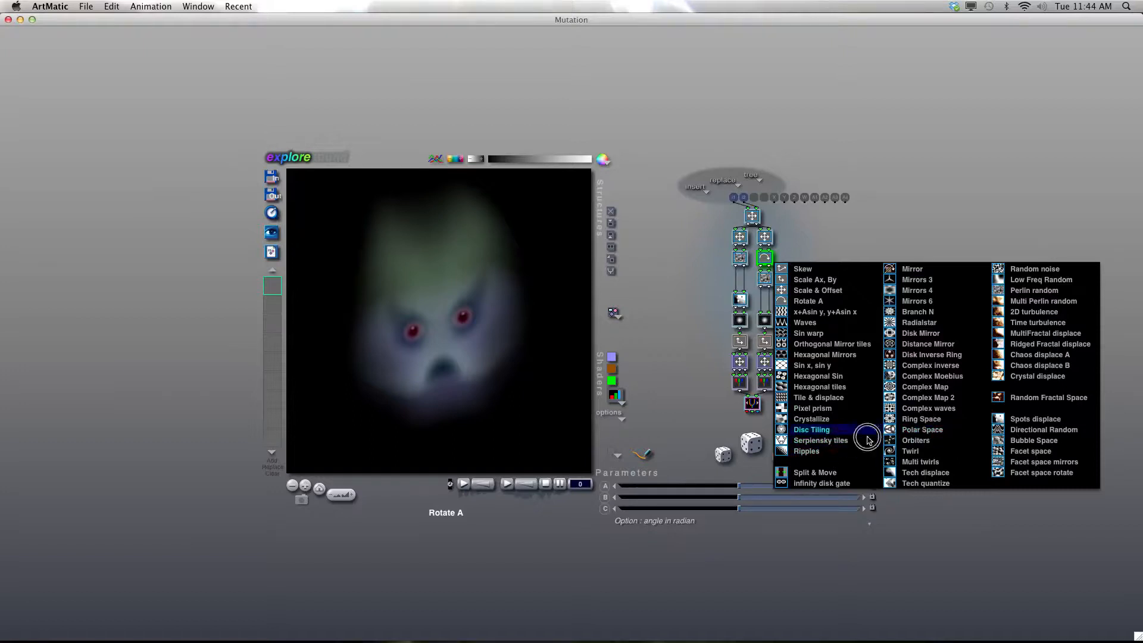
pyautogui.click(813, 452)
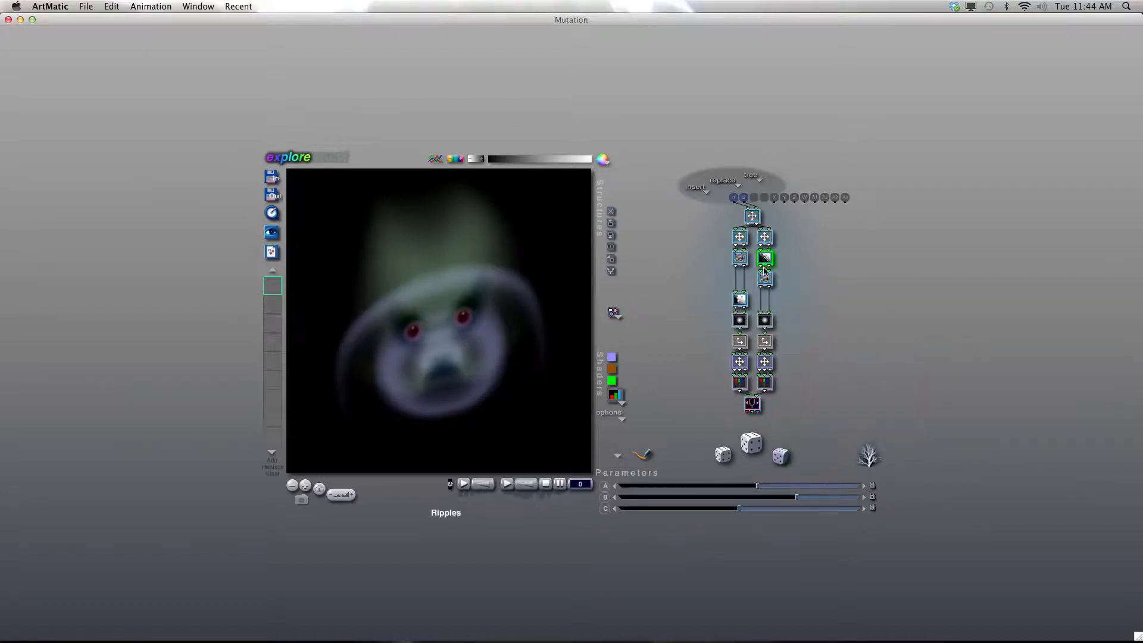
pyautogui.click(765, 266)
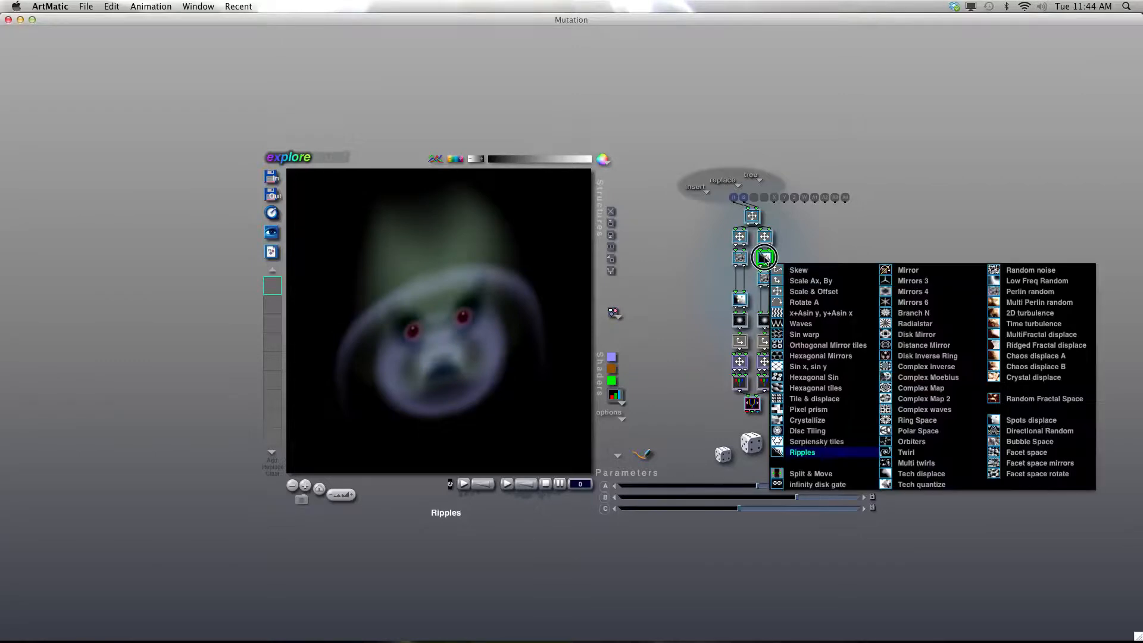
pyautogui.click(920, 389)
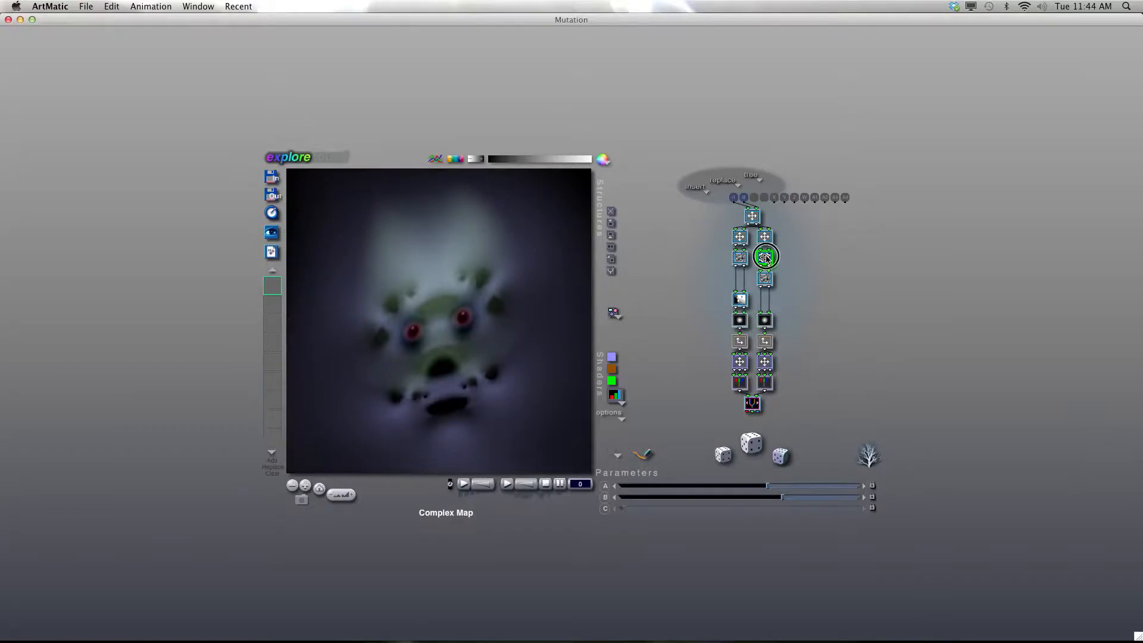
pyautogui.click(766, 261)
pyautogui.click(810, 365)
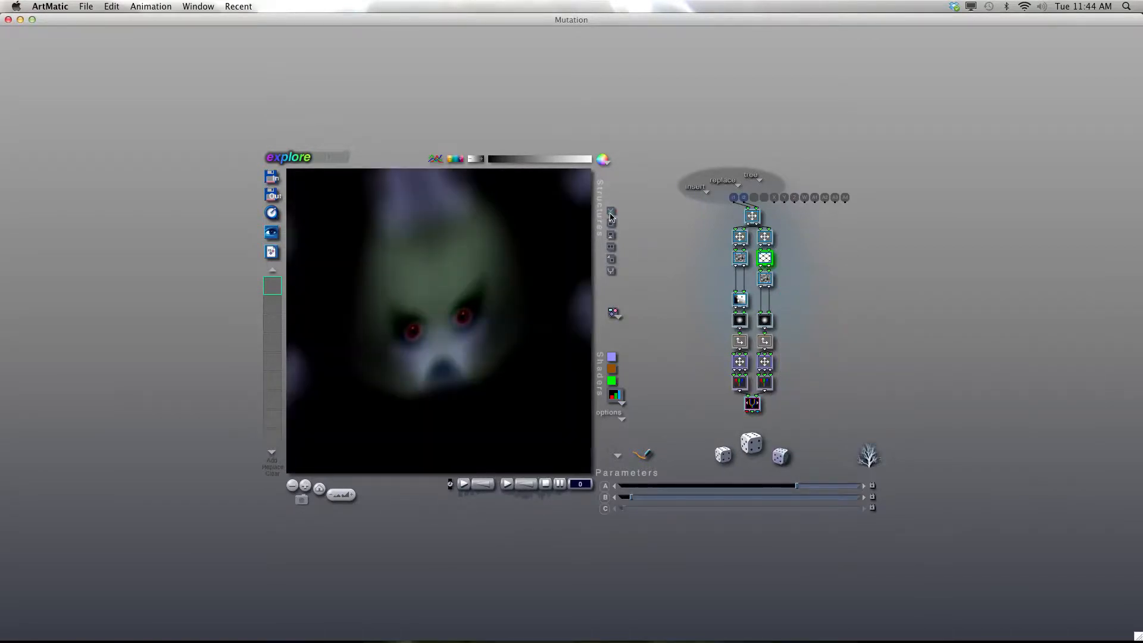
pyautogui.click(610, 211)
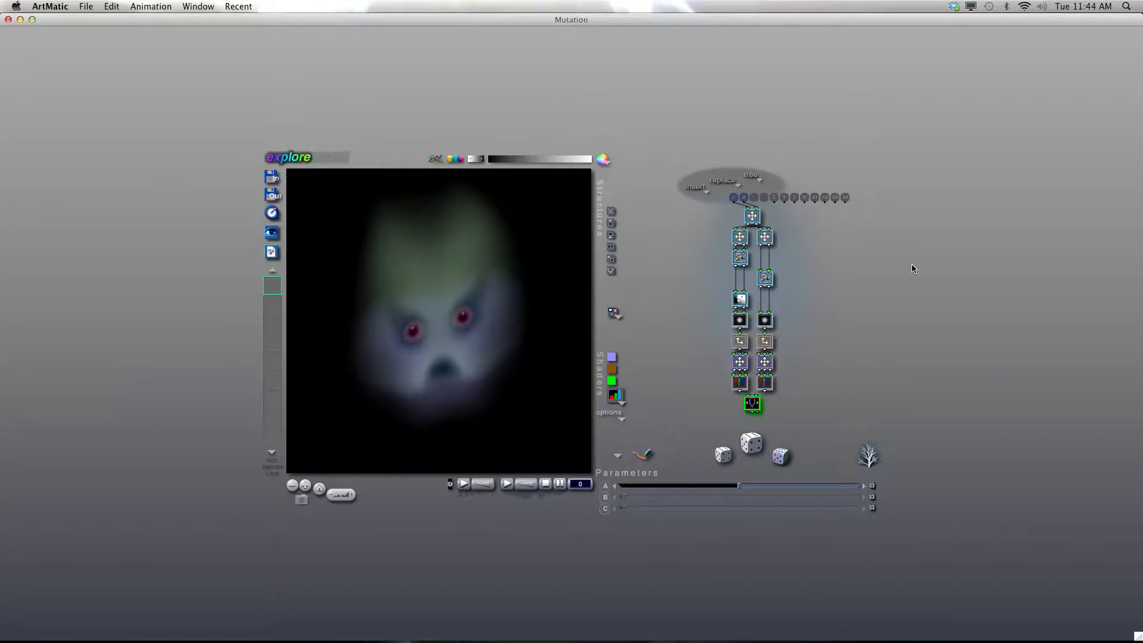
# Return to the main tree, lock all parameters at once, and check the locks on its other compiled tiles.
pyautogui.click(906, 274)
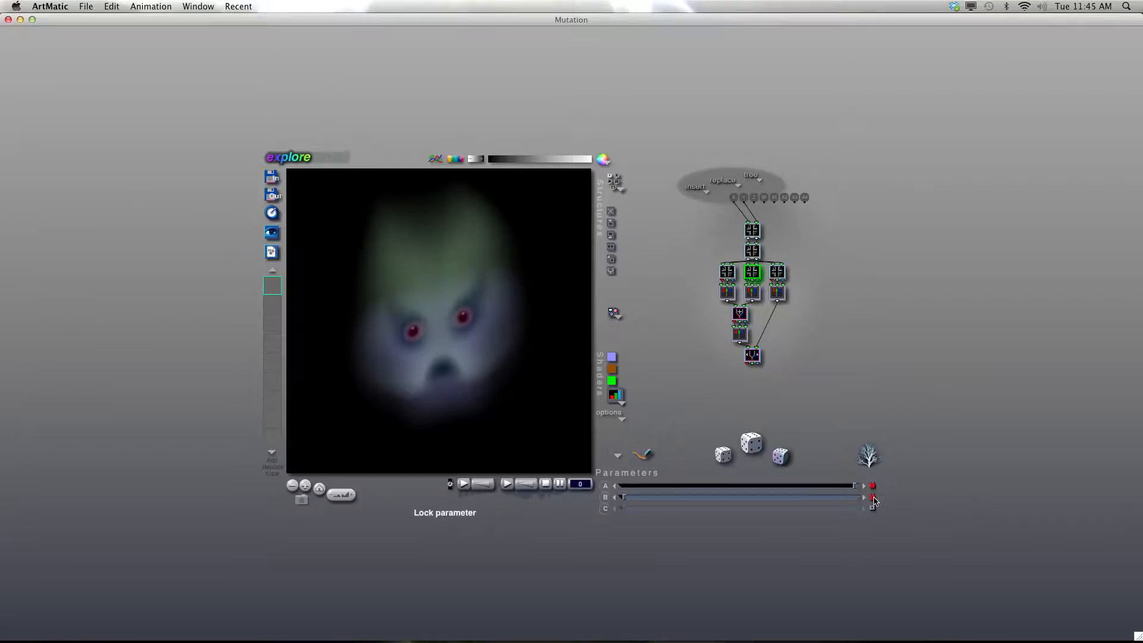
pyautogui.click(779, 274)
pyautogui.click(753, 231)
pyautogui.click(869, 456)
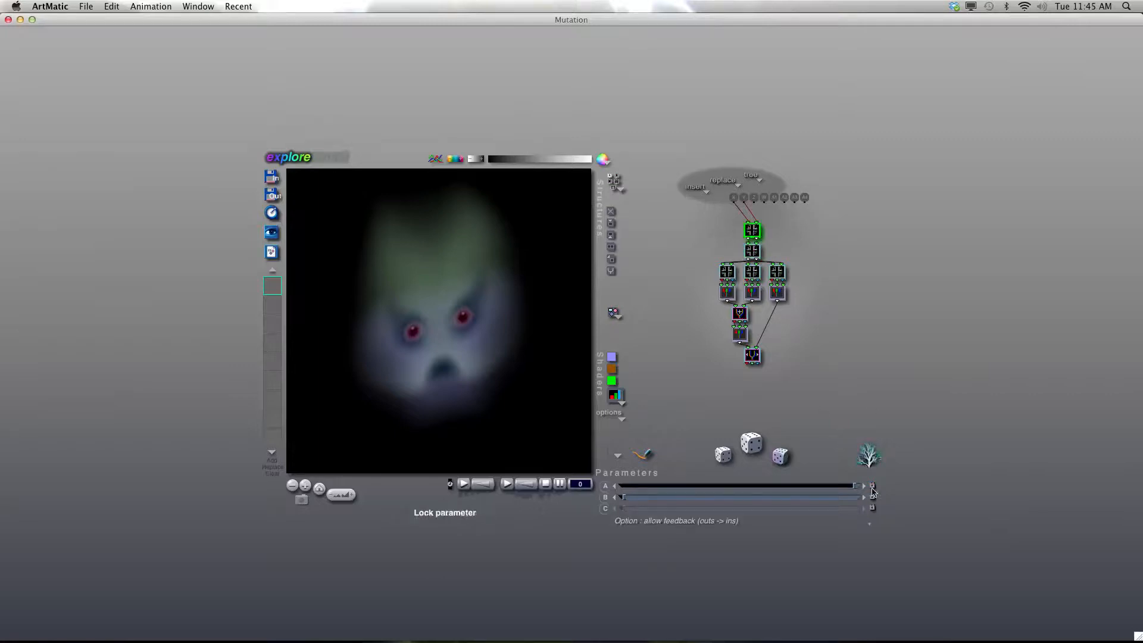
pyautogui.moveTo(872, 485); pyautogui.dragTo(881, 518)
pyautogui.click(753, 272)
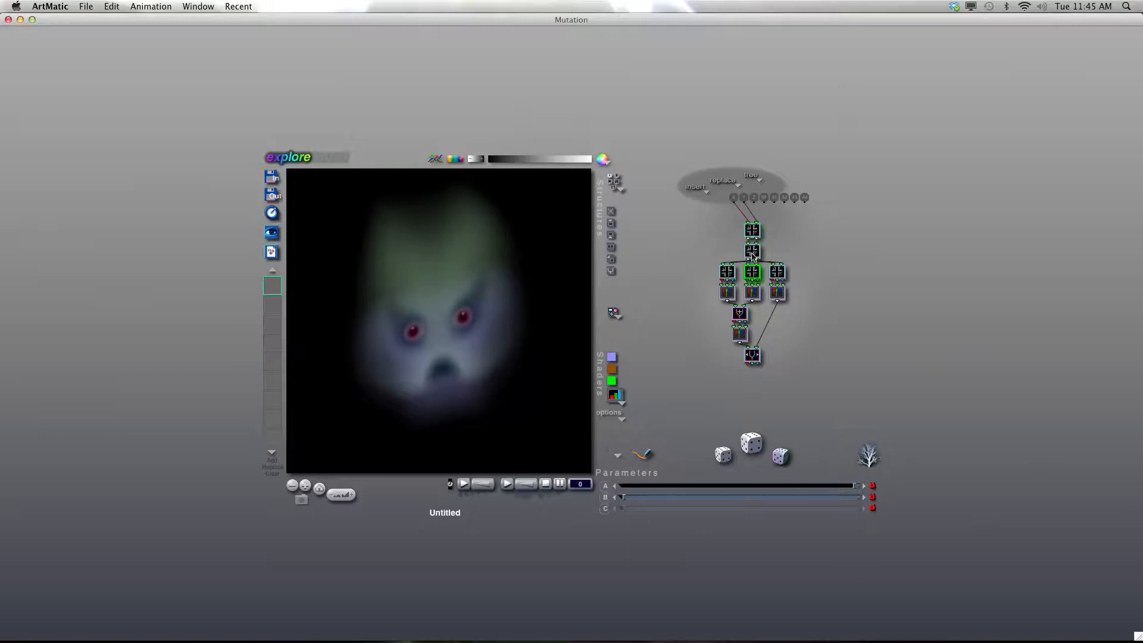
pyautogui.click(751, 253)
pyautogui.click(728, 273)
pyautogui.click(779, 274)
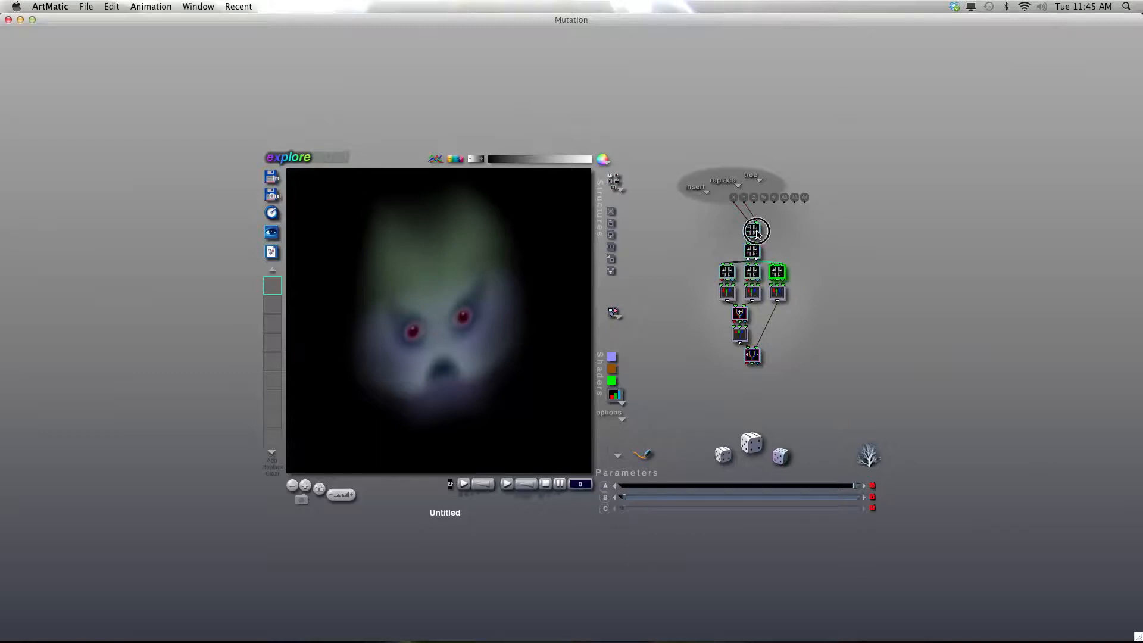
pyautogui.click(752, 230)
# Open the top compiled tile and toggle the individual locks on its Branch N tile's A and B parameters.
pyautogui.press('e')
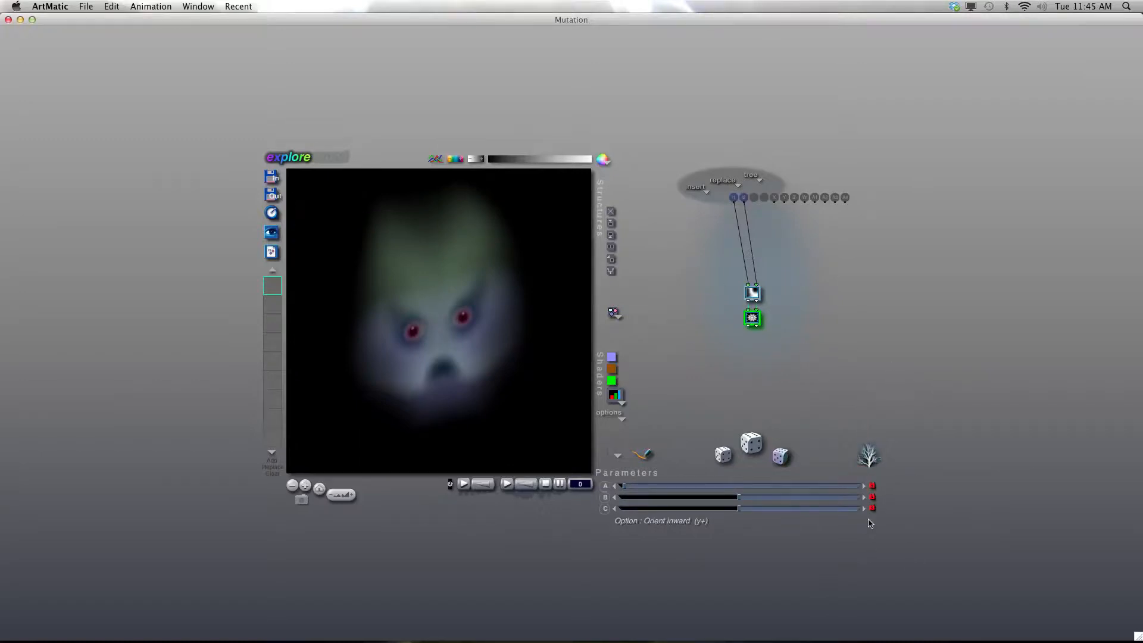
pyautogui.click(873, 486)
pyautogui.click(873, 498)
pyautogui.click(873, 499)
pyautogui.click(873, 498)
pyautogui.click(751, 293)
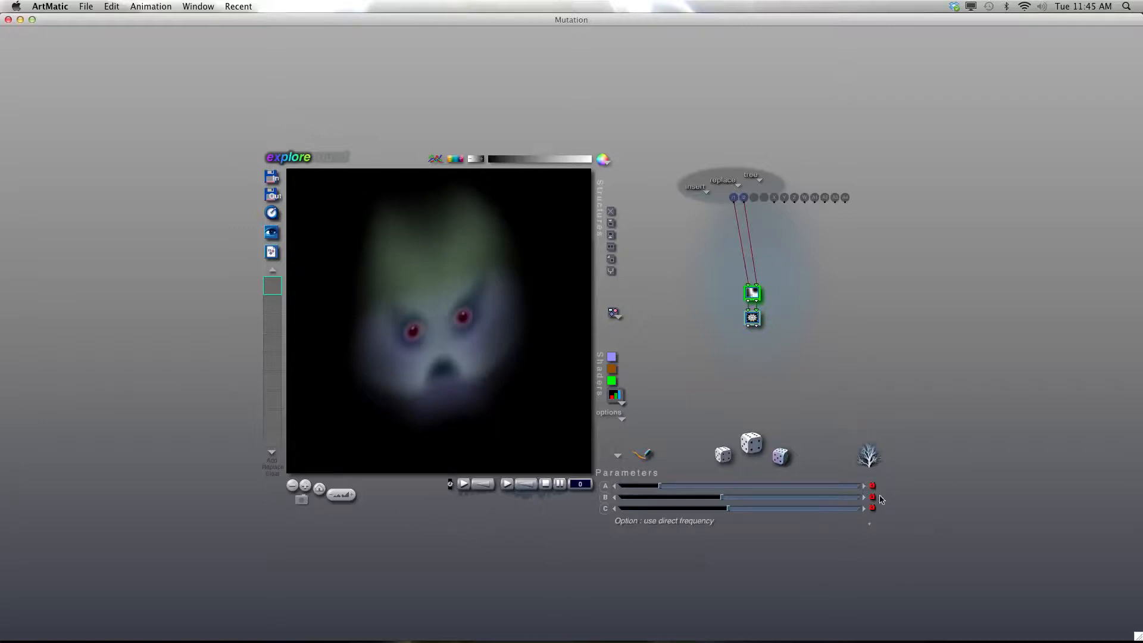
# Toggle all parameter locks together in the top compiled tree, check both tiles, and toggle Branch N's B lock again.
pyautogui.keyDown('alt'); pyautogui.click(872, 497); pyautogui.keyUp('alt')
pyautogui.click(754, 318)
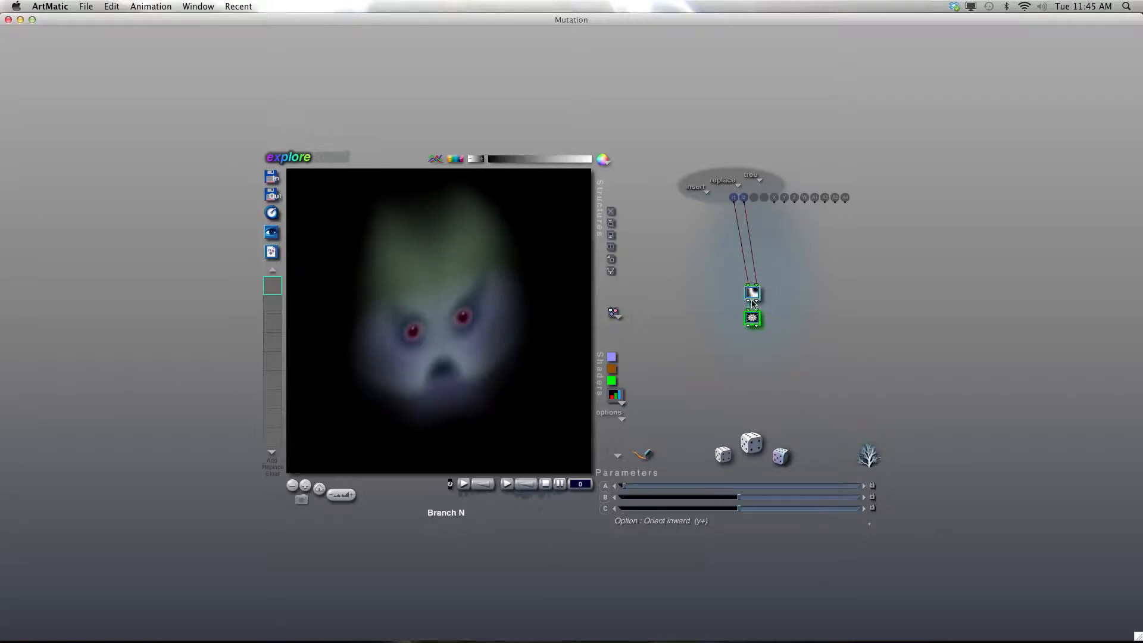
pyautogui.click(754, 297)
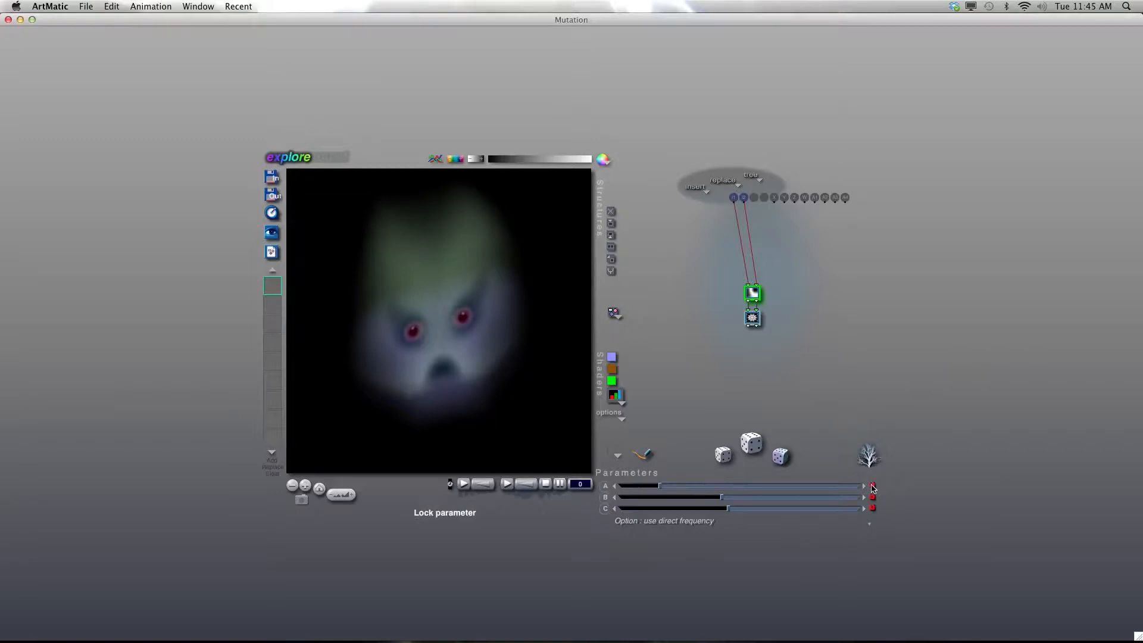
pyautogui.click(872, 487)
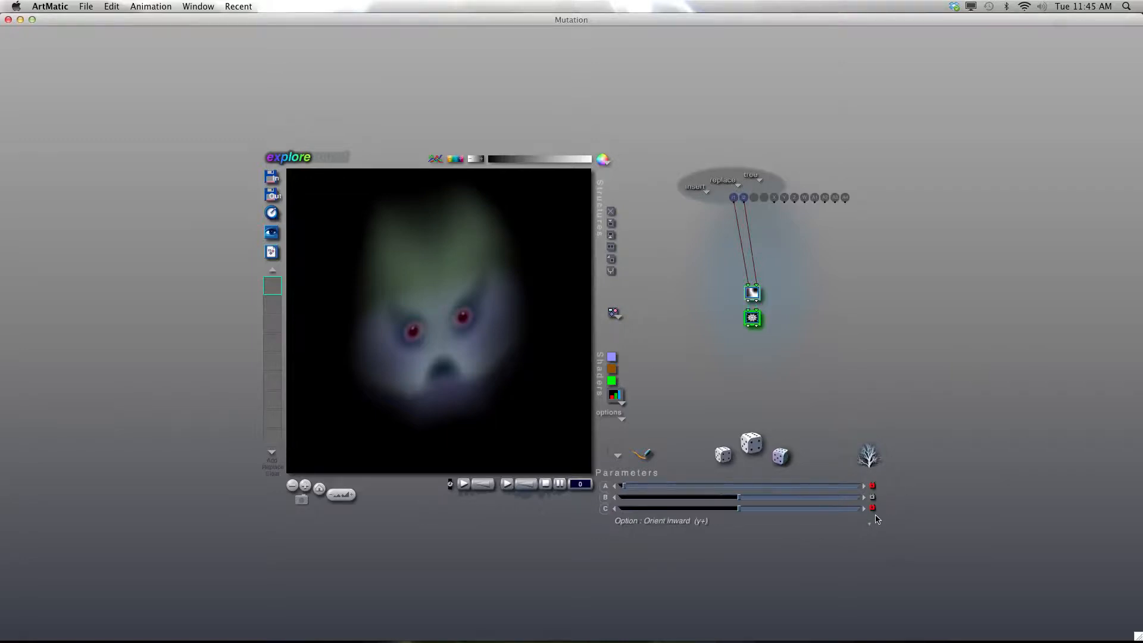
pyautogui.click(872, 497)
pyautogui.click(872, 496)
pyautogui.click(873, 497)
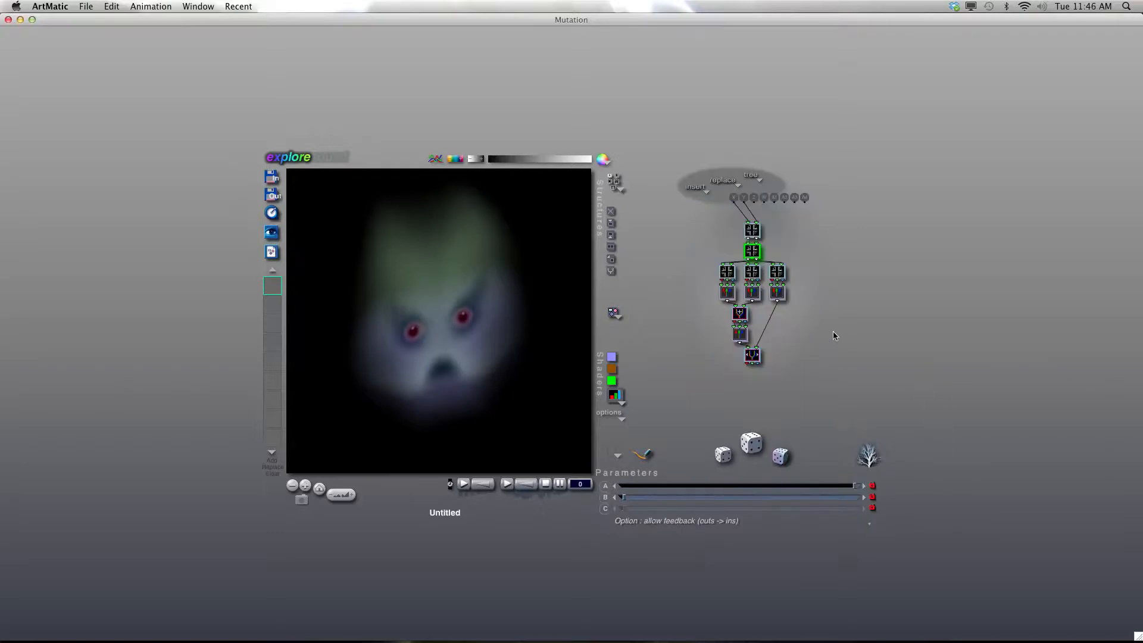
# Check the second compiled tile's locks, return to the main tree, and unlock all parameters there.
pyautogui.press('Return')
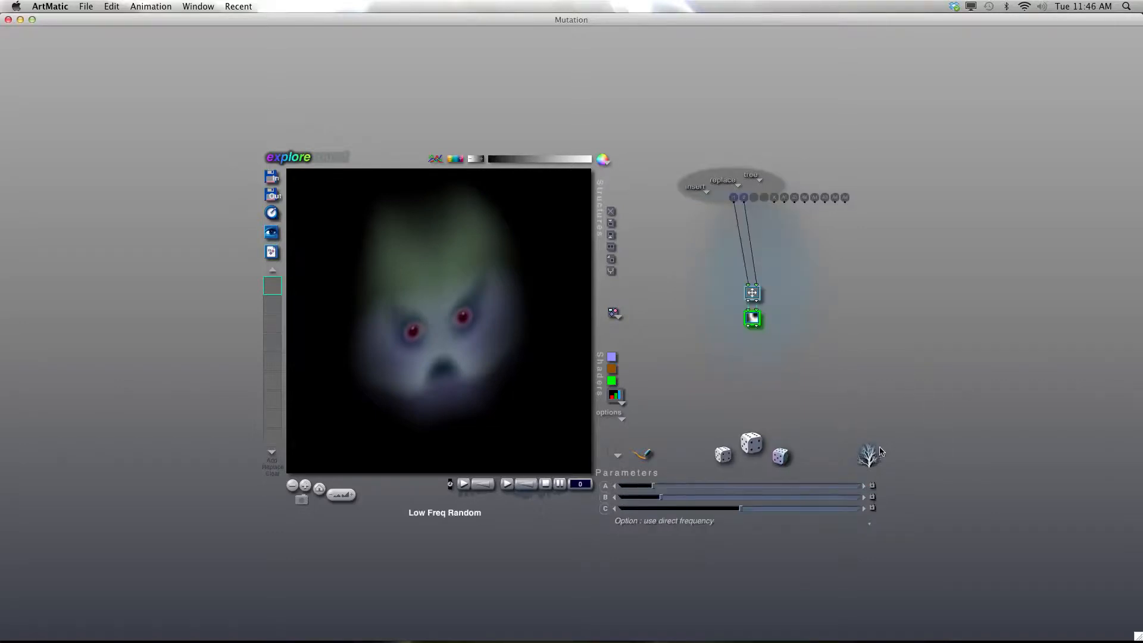
pyautogui.click(873, 497)
pyautogui.press('Escape')
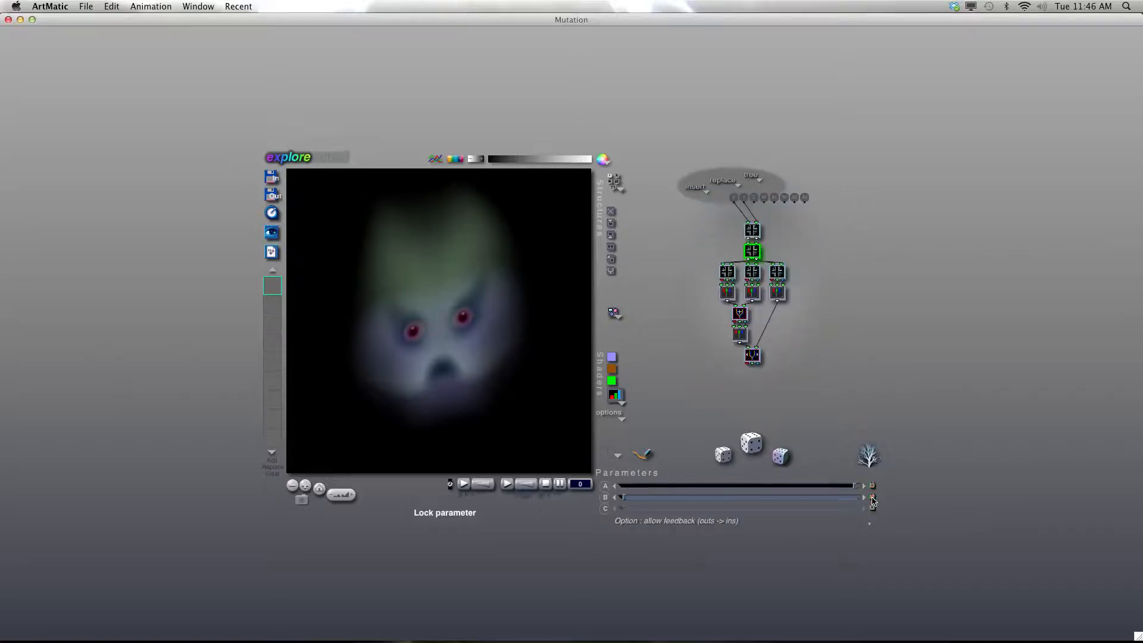
pyautogui.click(777, 272)
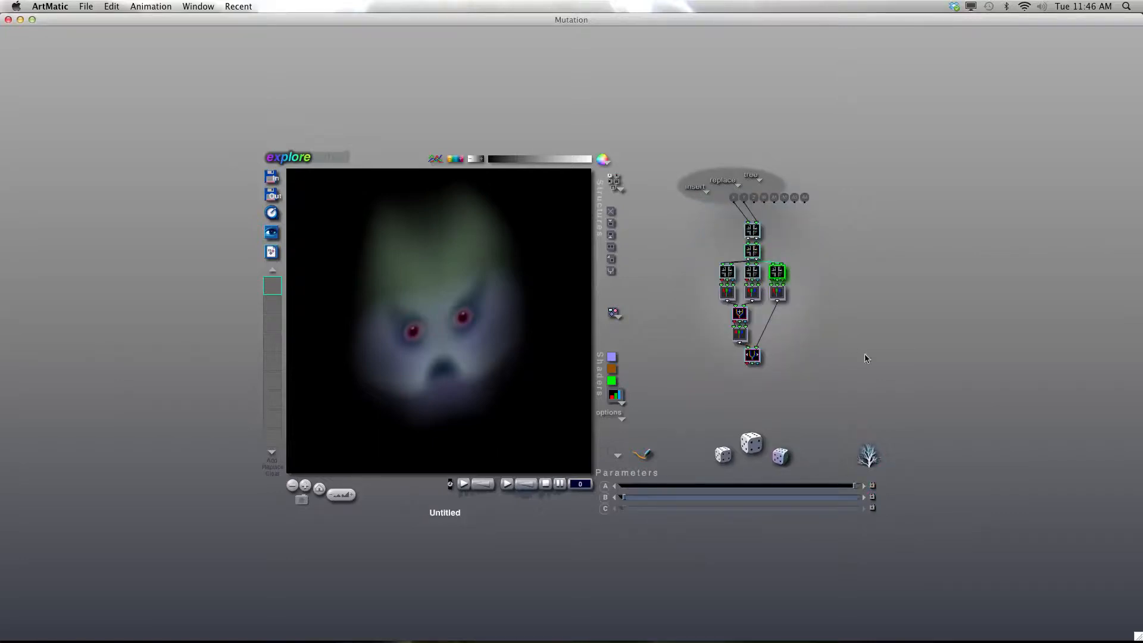
# Inspect the parameter locks on the tiles inside the third branch's compiled mouth tree and return to the main tree.
pyautogui.press('Return')
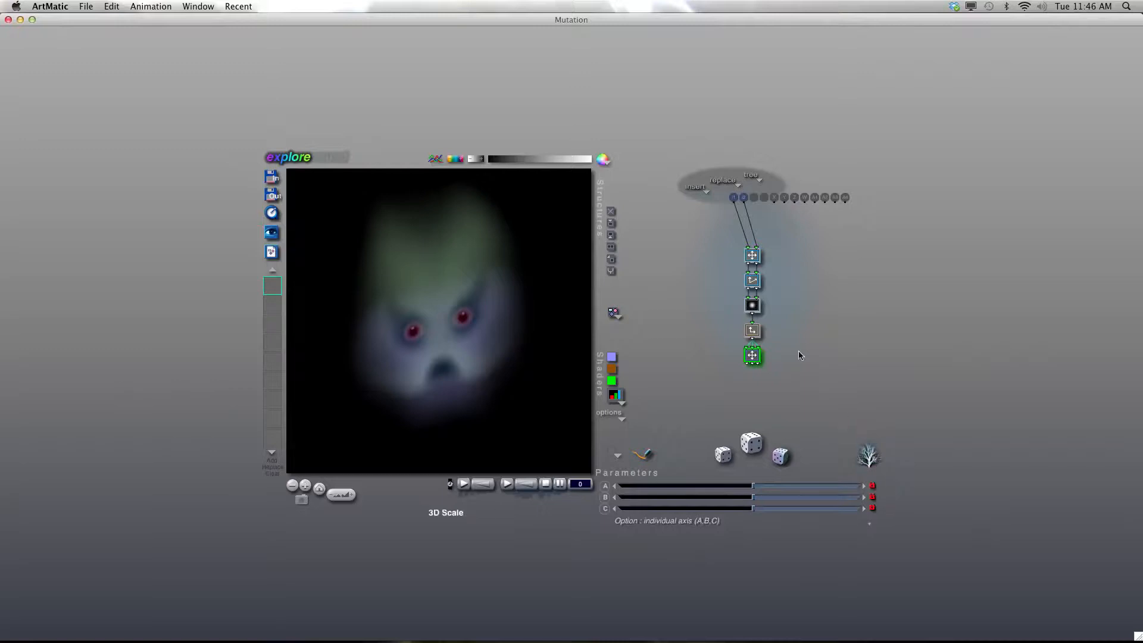
pyautogui.click(752, 305)
pyautogui.click(752, 280)
pyautogui.click(753, 256)
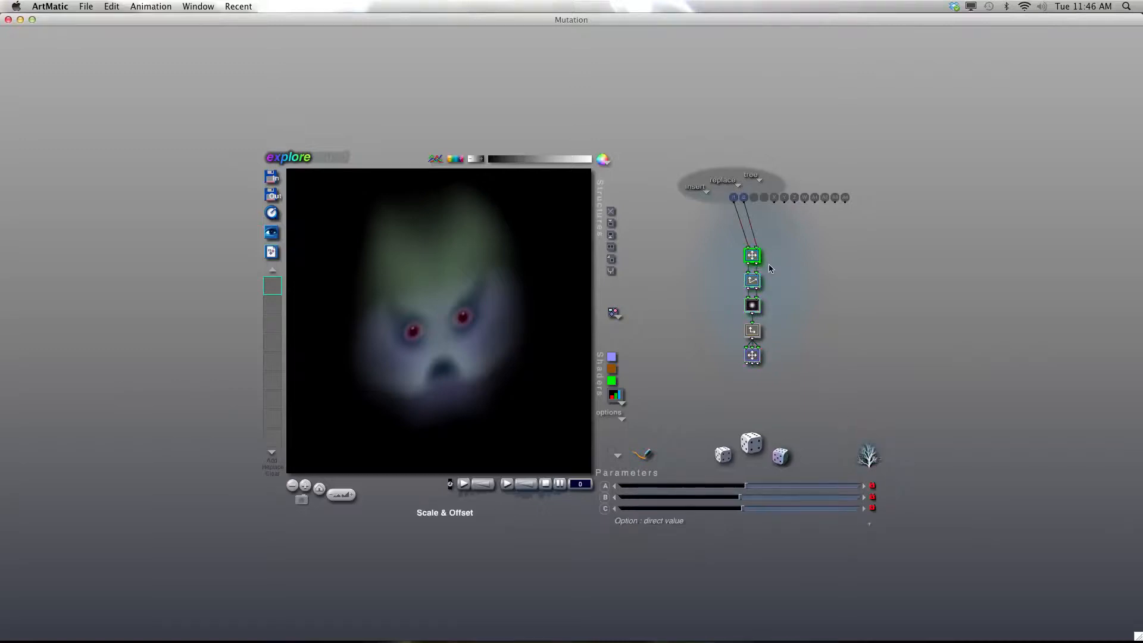
pyautogui.press('Escape')
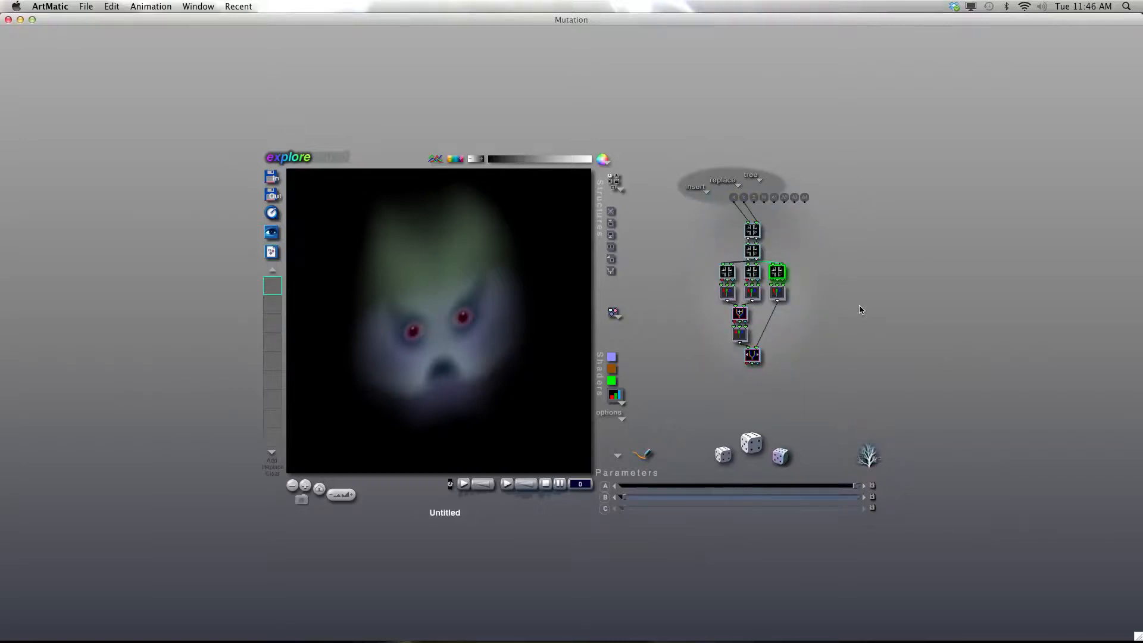
pyautogui.doubleClick(780, 280)
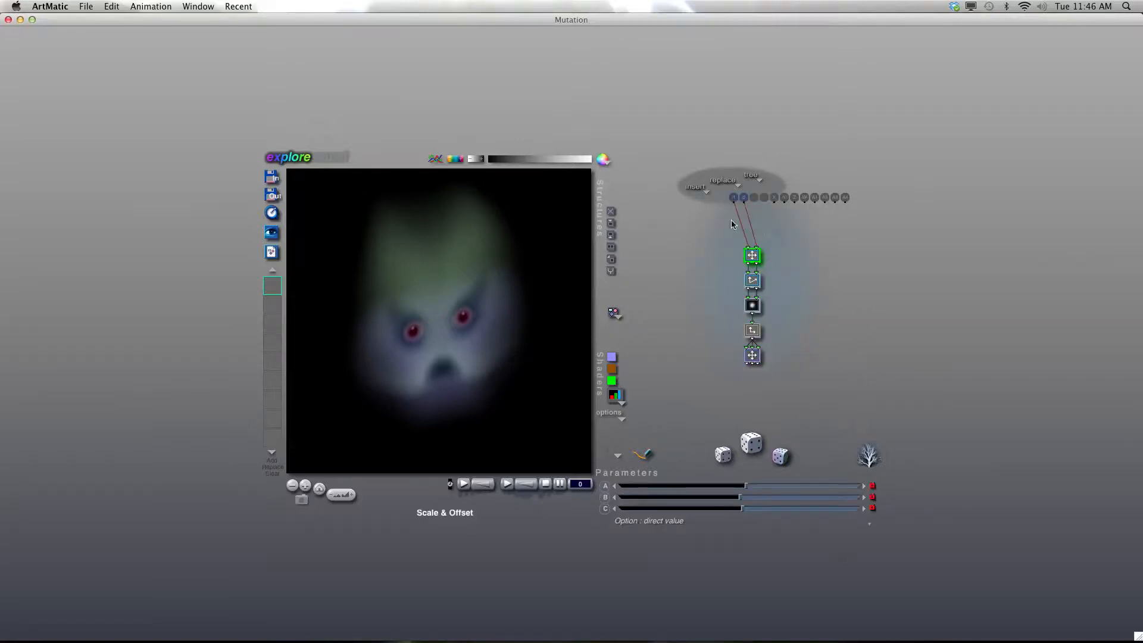
pyautogui.press('Escape')
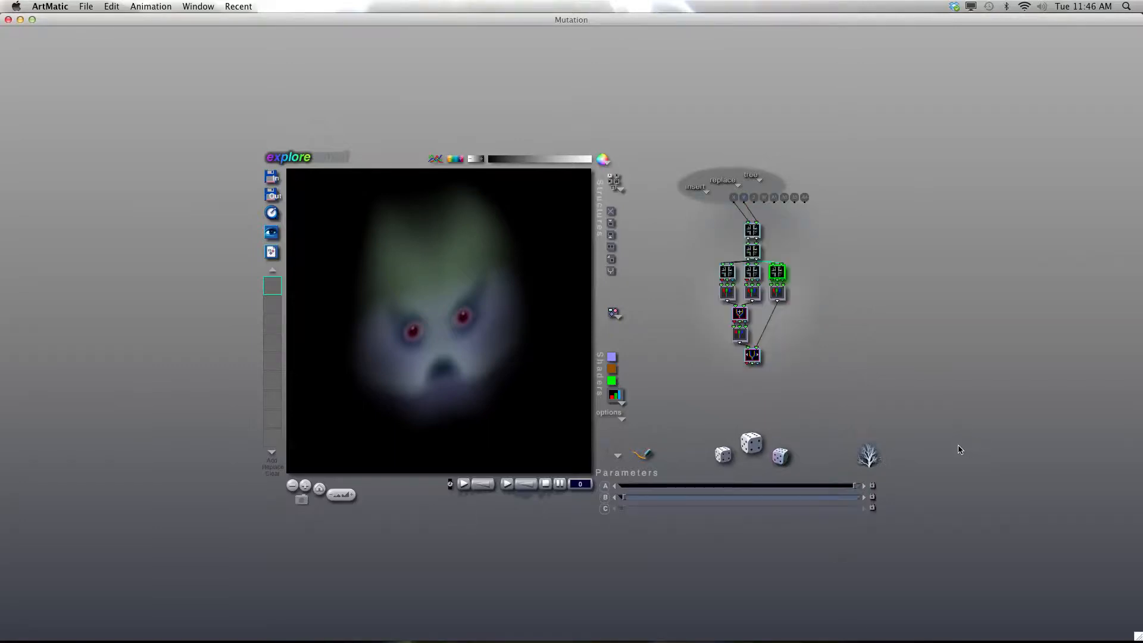
# Lock all parameters of the main tree and check the locks inside the top, eye and mouth compiled trees.
pyautogui.click(872, 497)
pyautogui.doubleClick(772, 272)
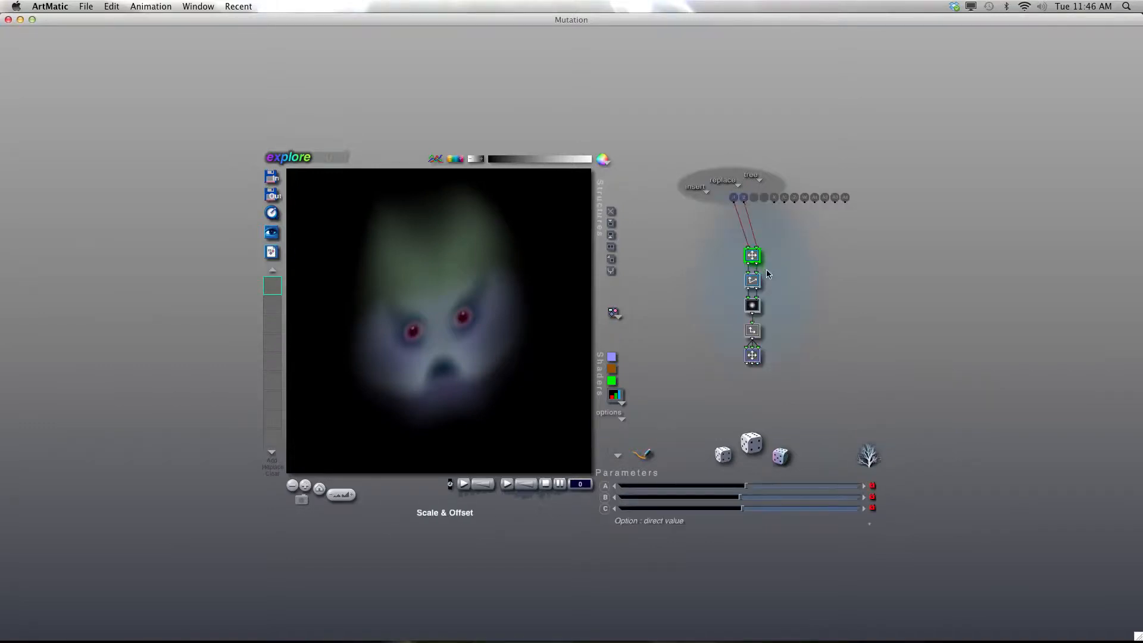
pyautogui.doubleClick(755, 287)
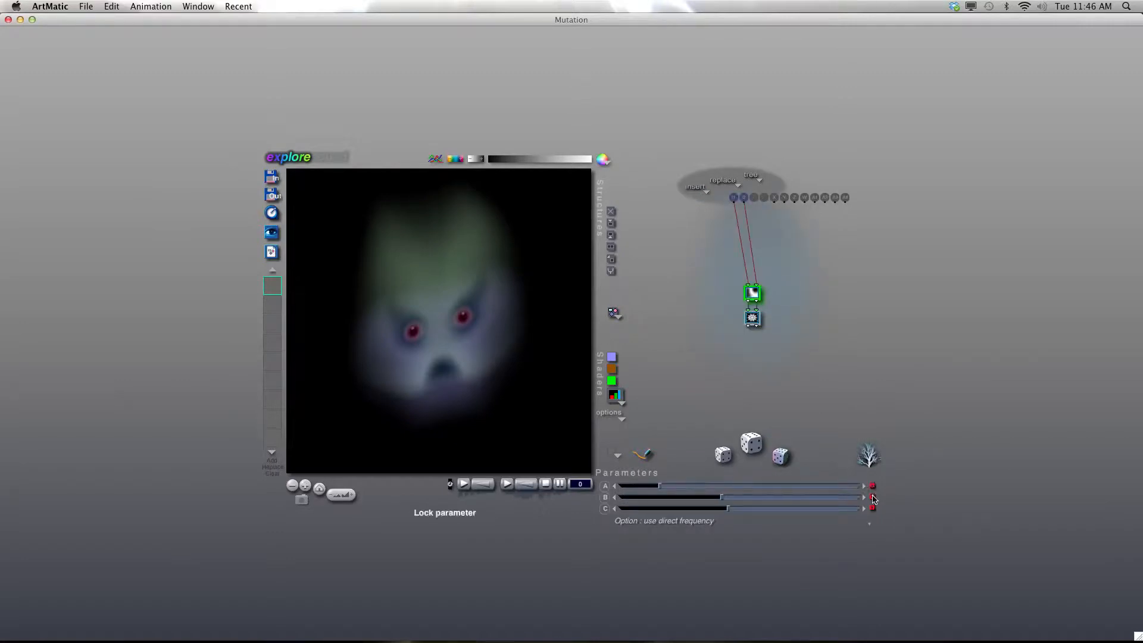
pyautogui.doubleClick(754, 254)
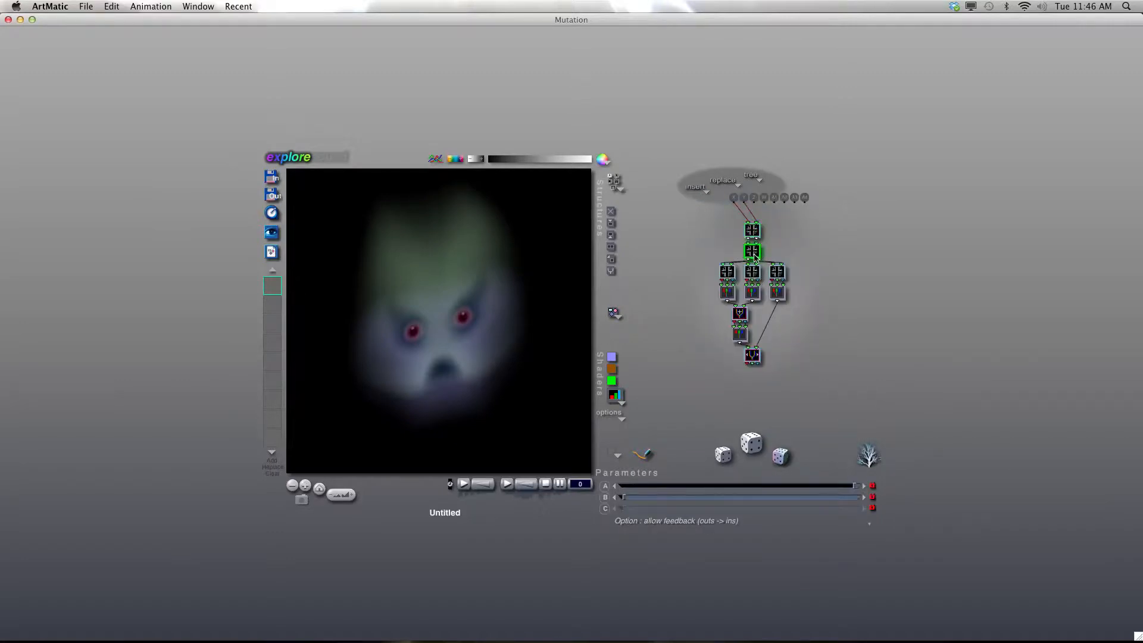
pyautogui.doubleClick(782, 349)
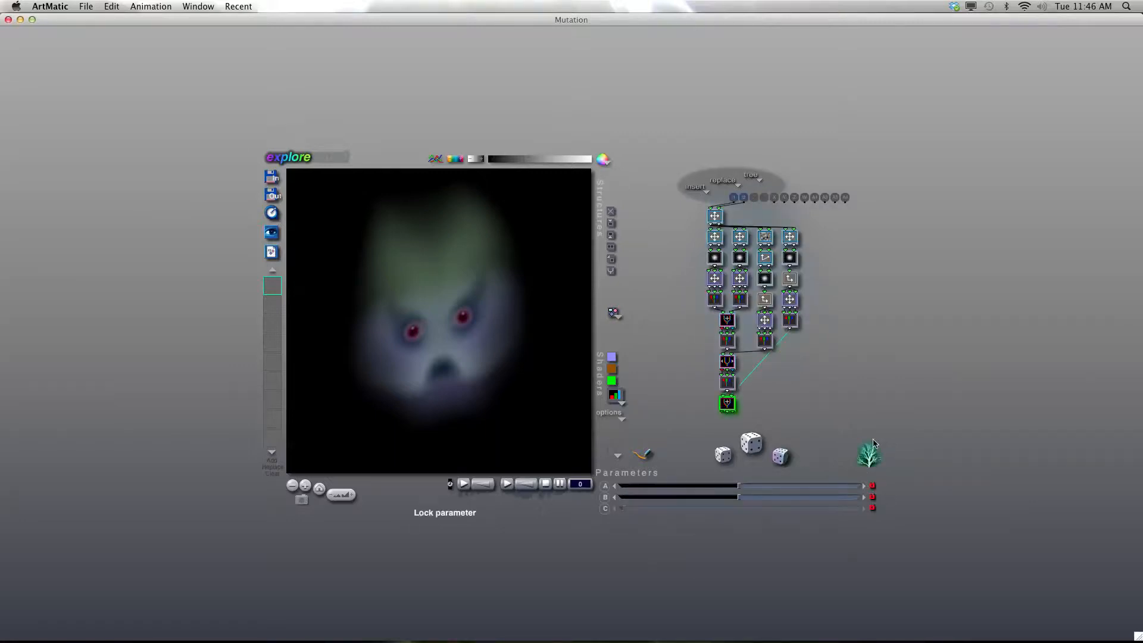
pyautogui.doubleClick(753, 272)
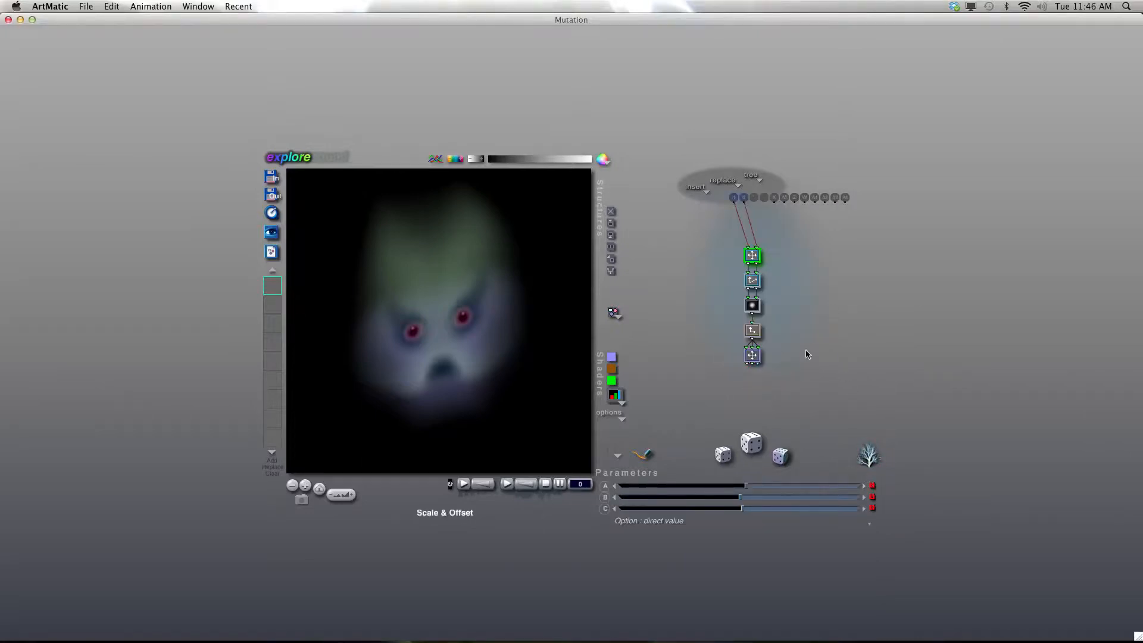
pyautogui.click(864, 350)
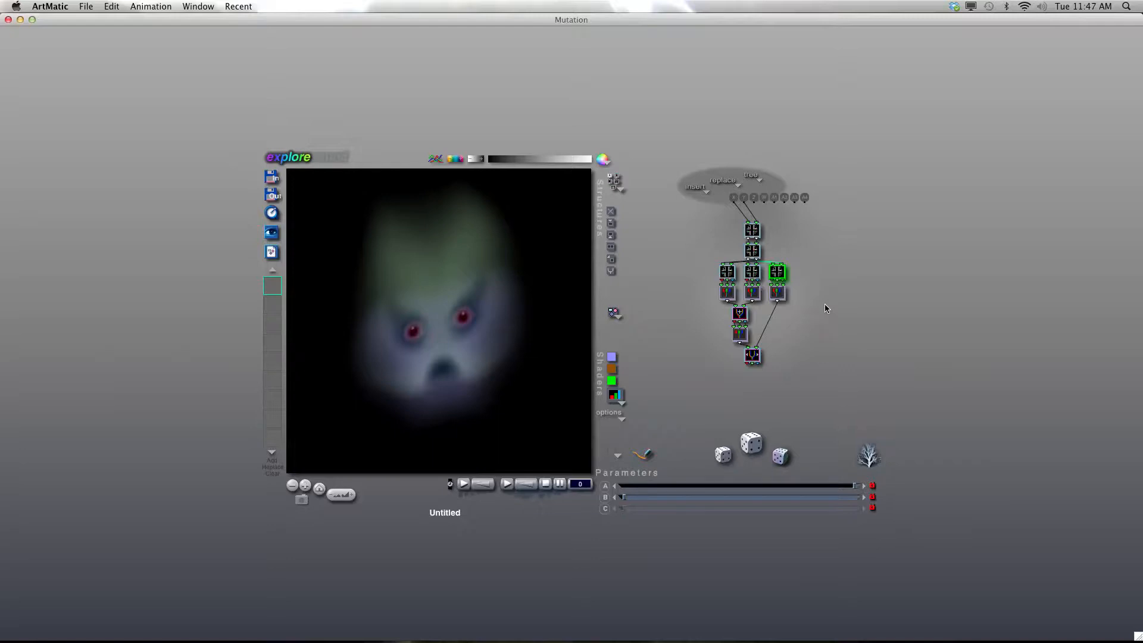
# Preview the face's mutations with all main-tree parameters locked and dismiss them without choosing one.
pyautogui.press('m')
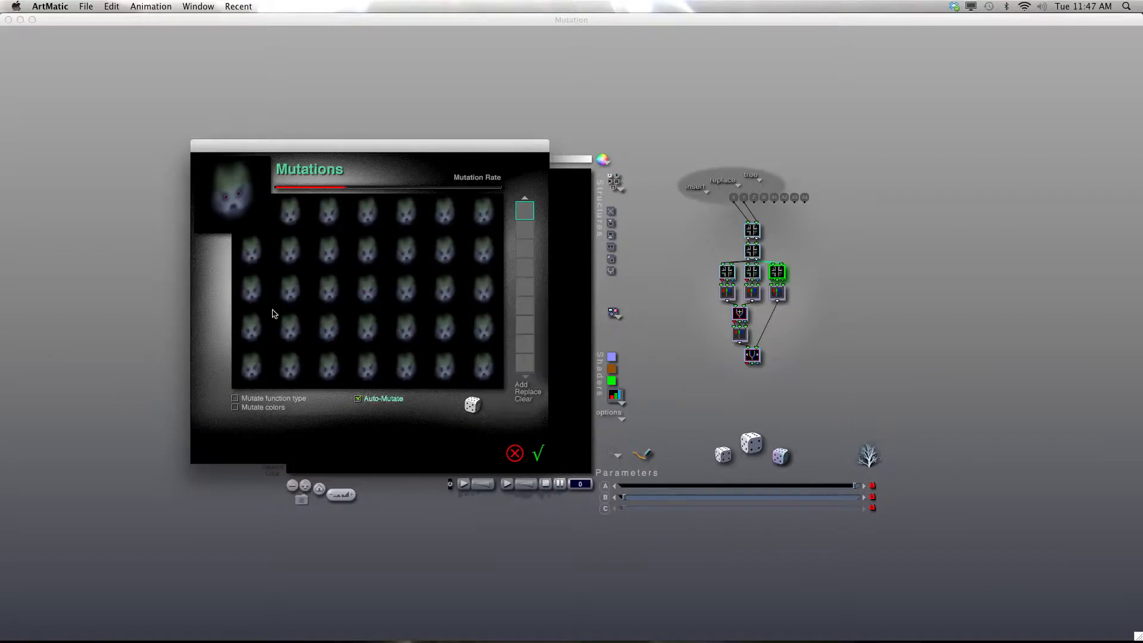
pyautogui.click(514, 454)
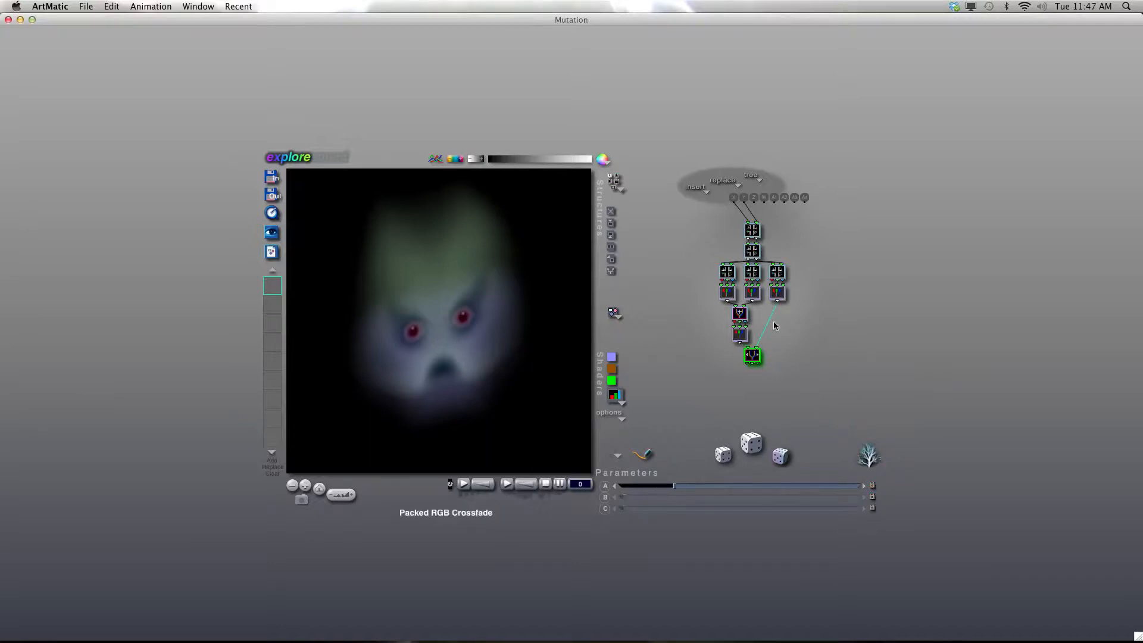
# Unlock Branch N's parameters inside the top compiled tree and return to the main tree.
pyautogui.click(753, 234)
pyautogui.doubleClick(754, 235)
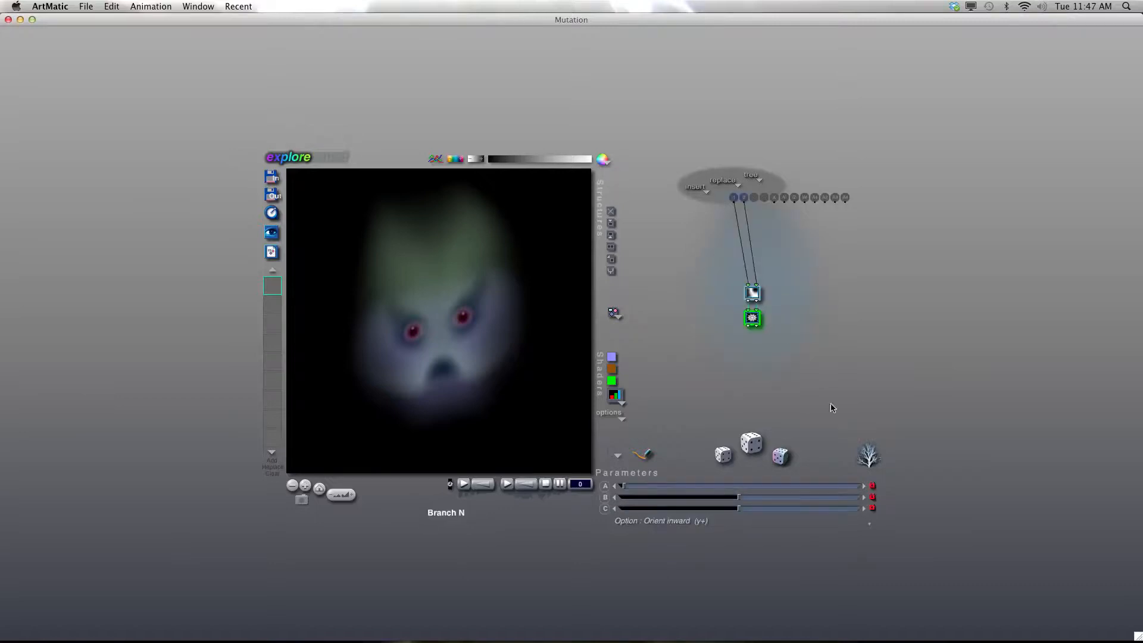
pyautogui.click(872, 496)
pyautogui.click(869, 457)
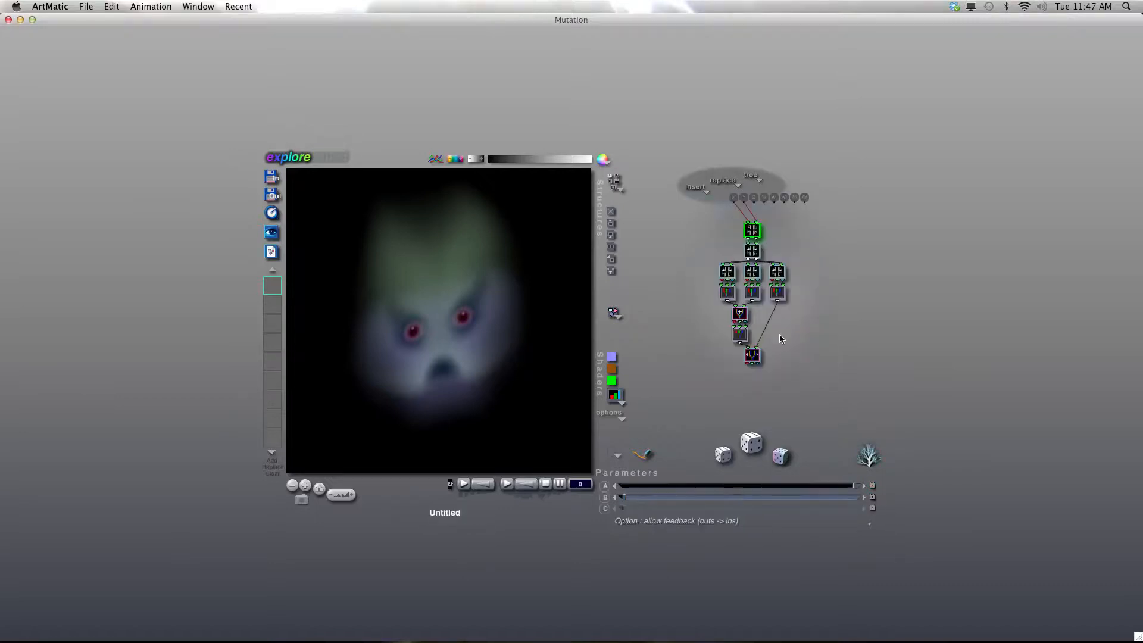
# Inspect the parameter locks inside the second compiled tree and the branches' compiled trees, returning to the main tree each time.
pyautogui.click(753, 256)
pyautogui.doubleClick(754, 257)
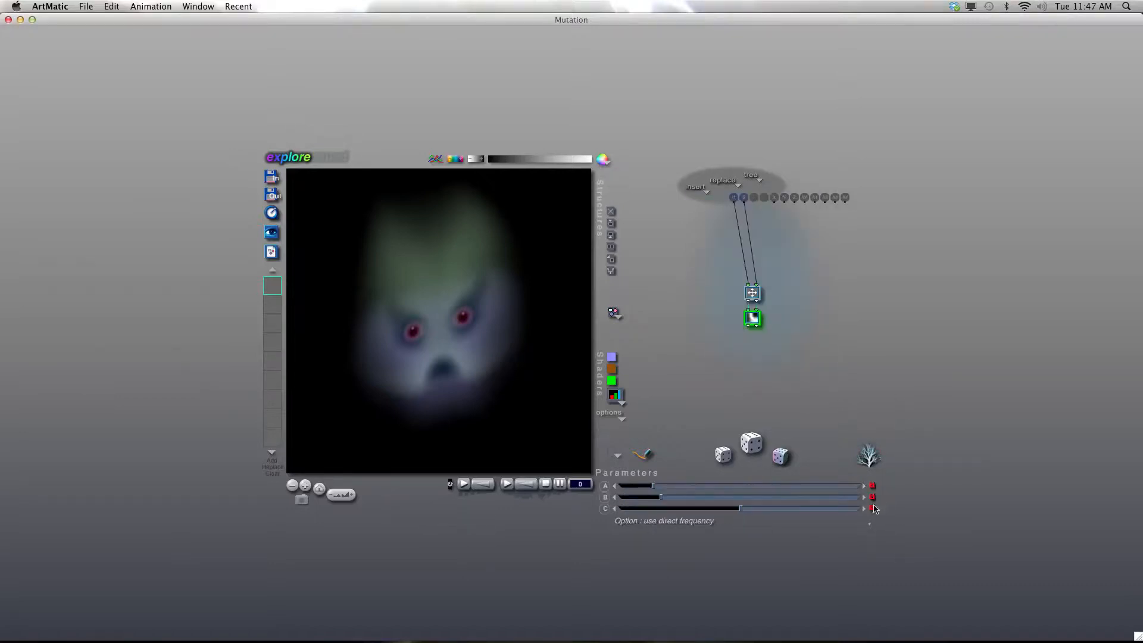
pyautogui.click(869, 457)
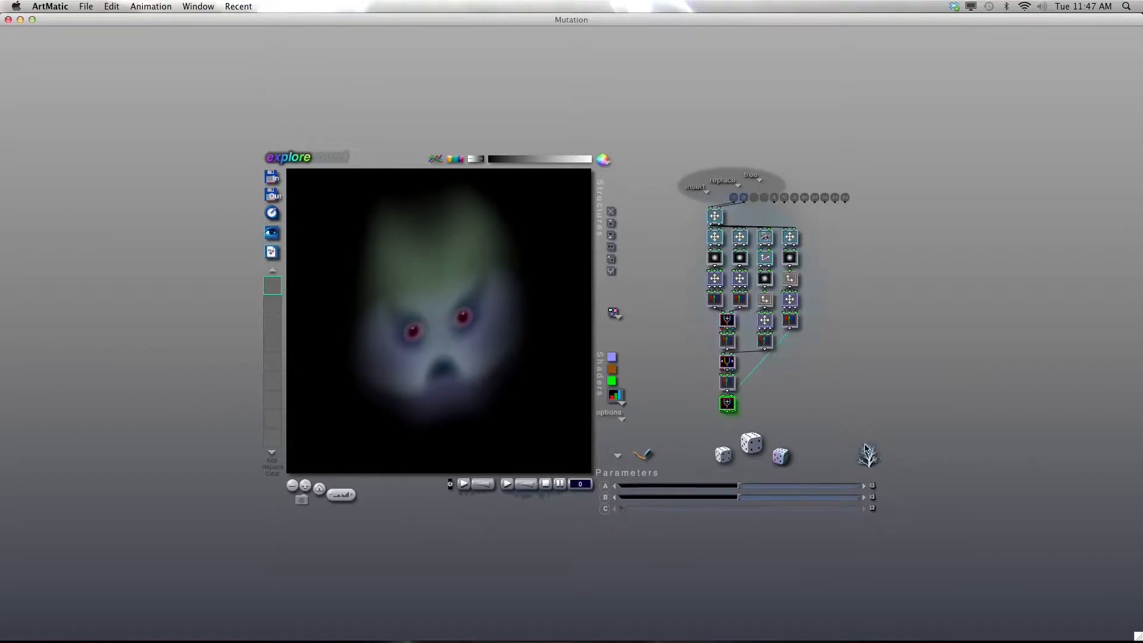
pyautogui.click(869, 457)
pyautogui.doubleClick(752, 272)
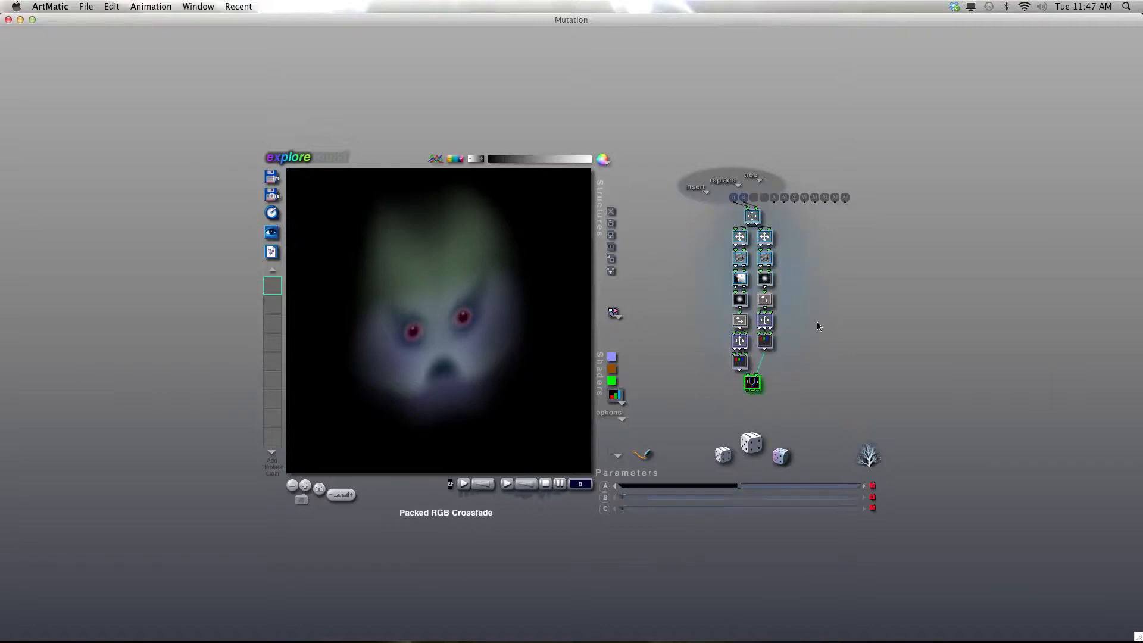
pyautogui.click(826, 296)
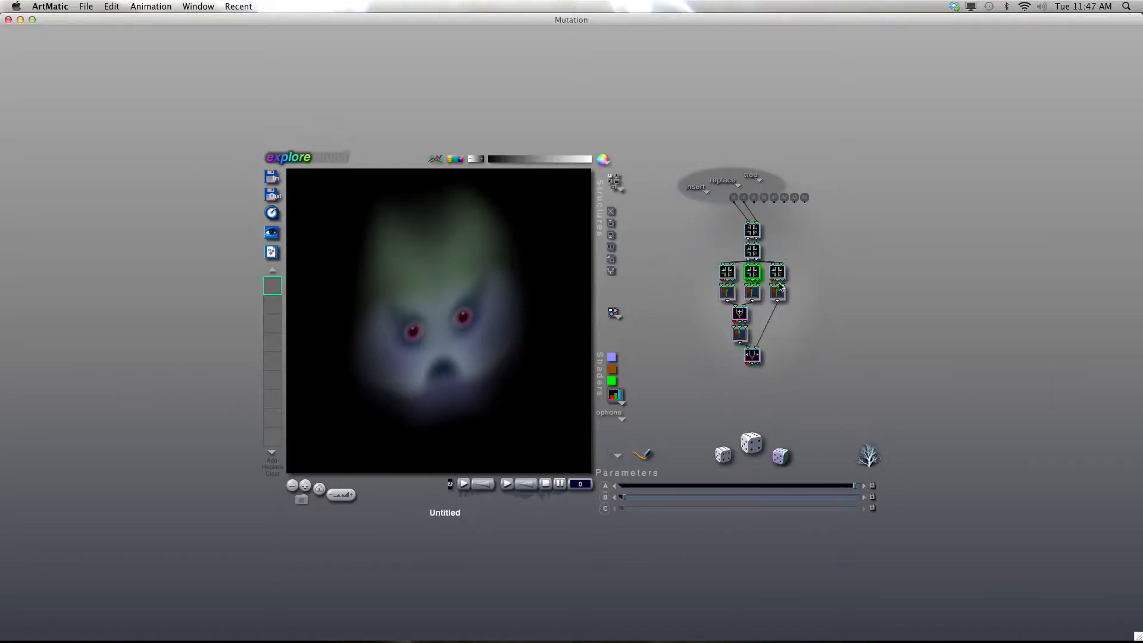
pyautogui.doubleClick(778, 275)
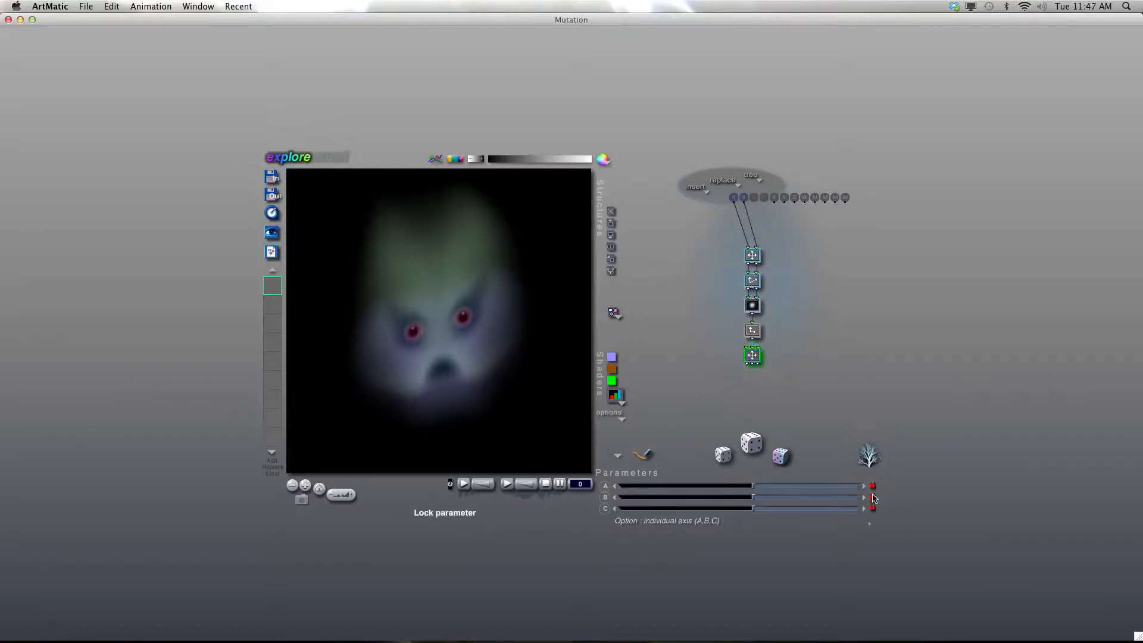
pyautogui.click(859, 346)
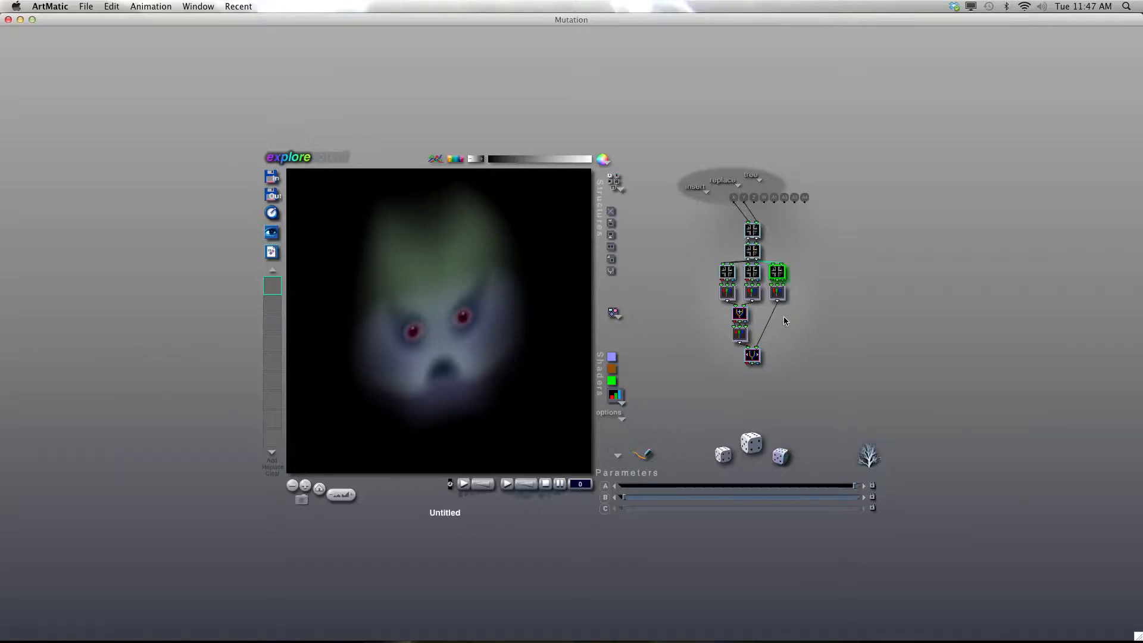
# Compare the mutation previews with the main tree unlocked and with all its parameters locked, discarding both sets.
pyautogui.press('super+m')
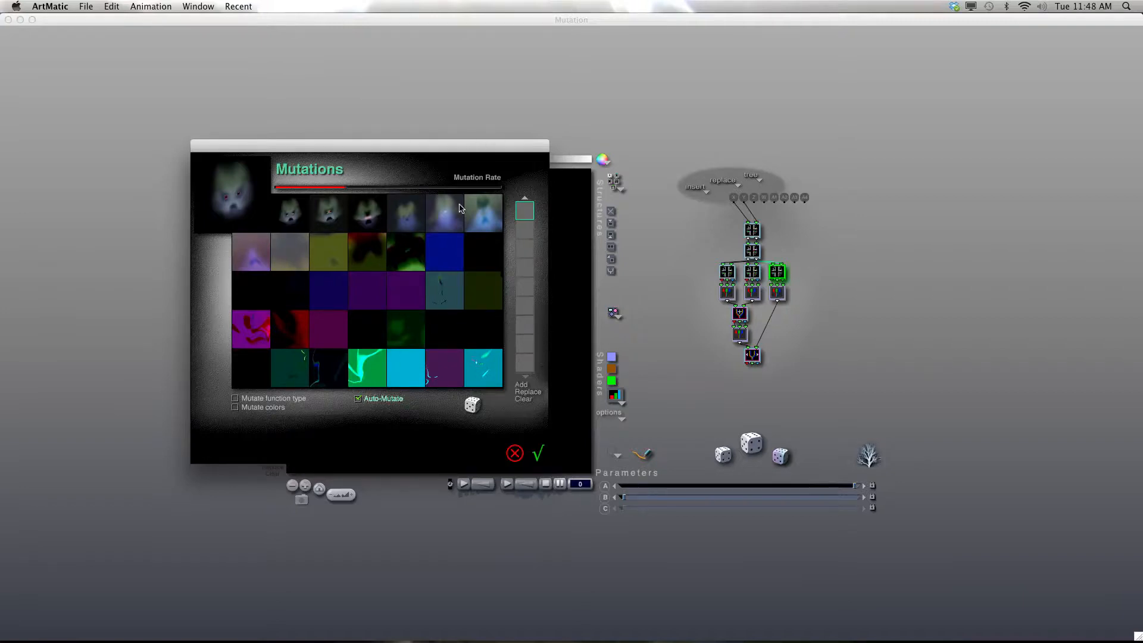
pyautogui.click(515, 455)
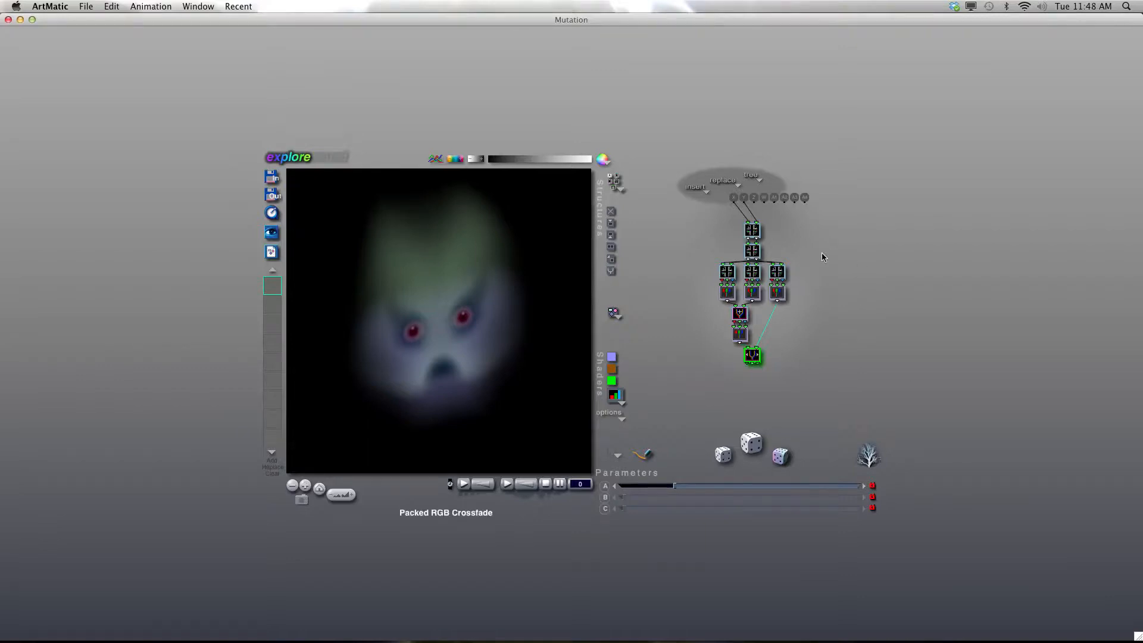
pyautogui.press('m')
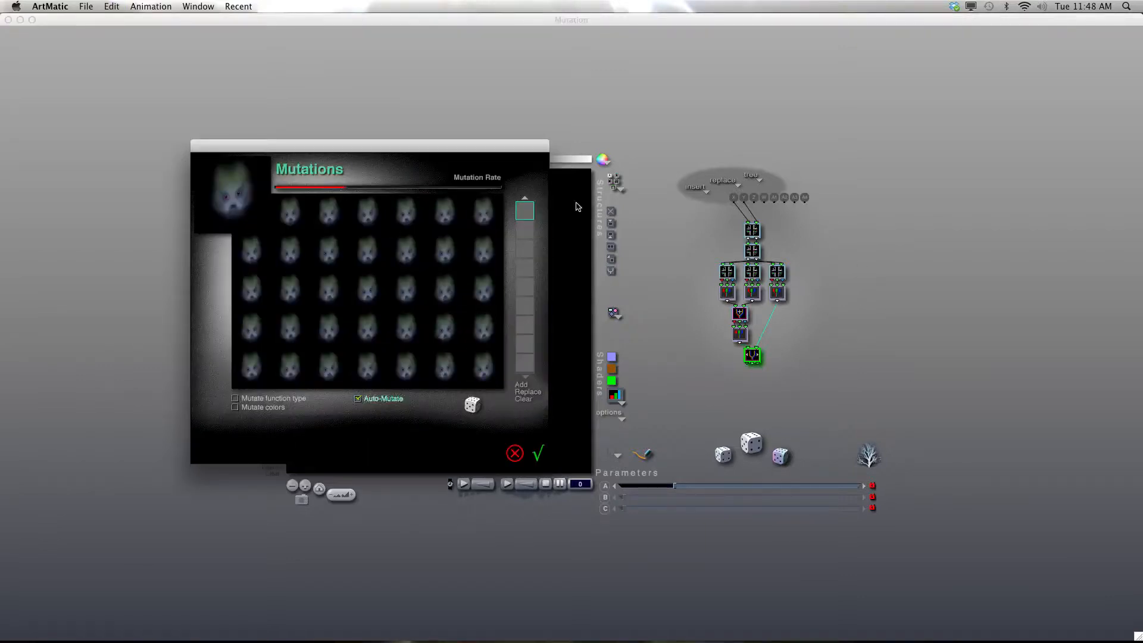
pyautogui.click(515, 454)
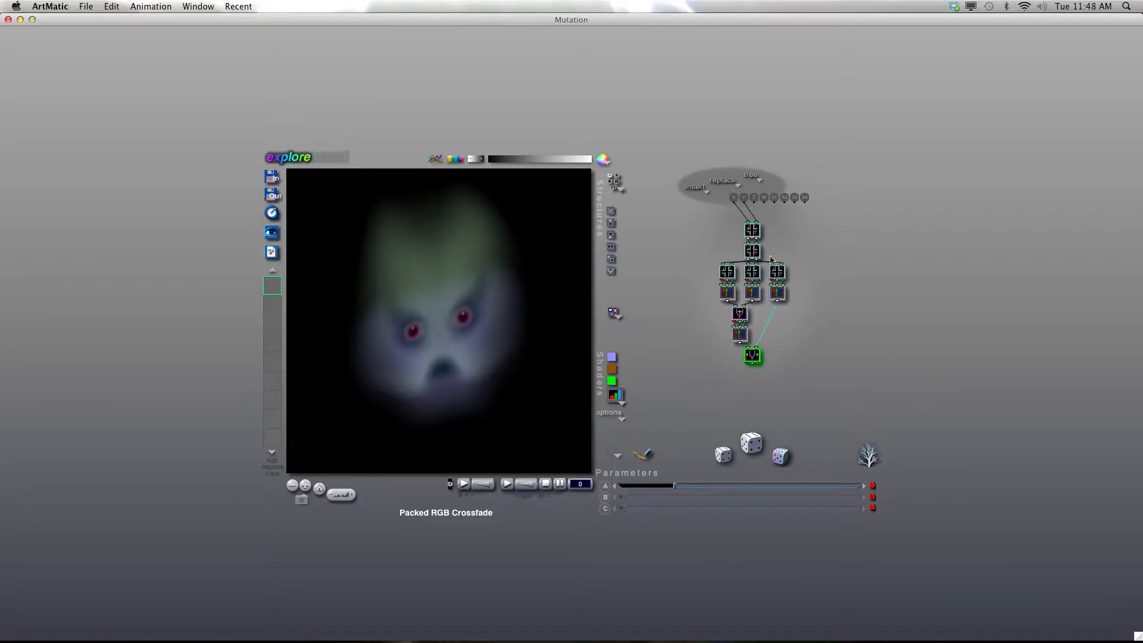
# Check the locks in the top compiled tree and on the main tree's outer branch tiles, toggling parameter C's lock twice.
pyautogui.doubleClick(756, 233)
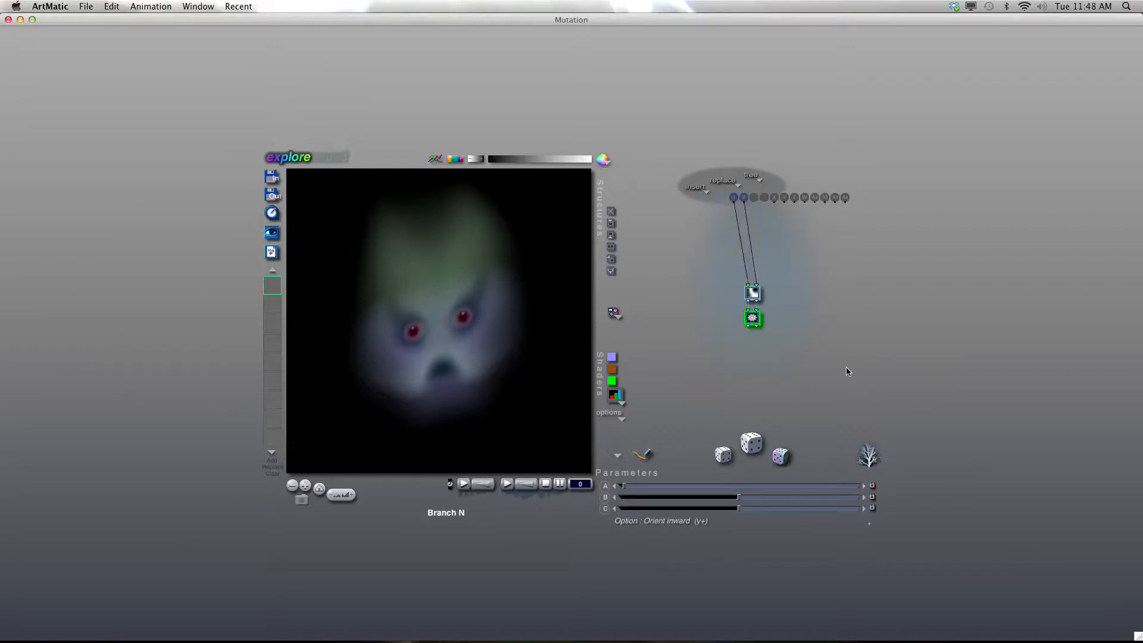
pyautogui.click(824, 332)
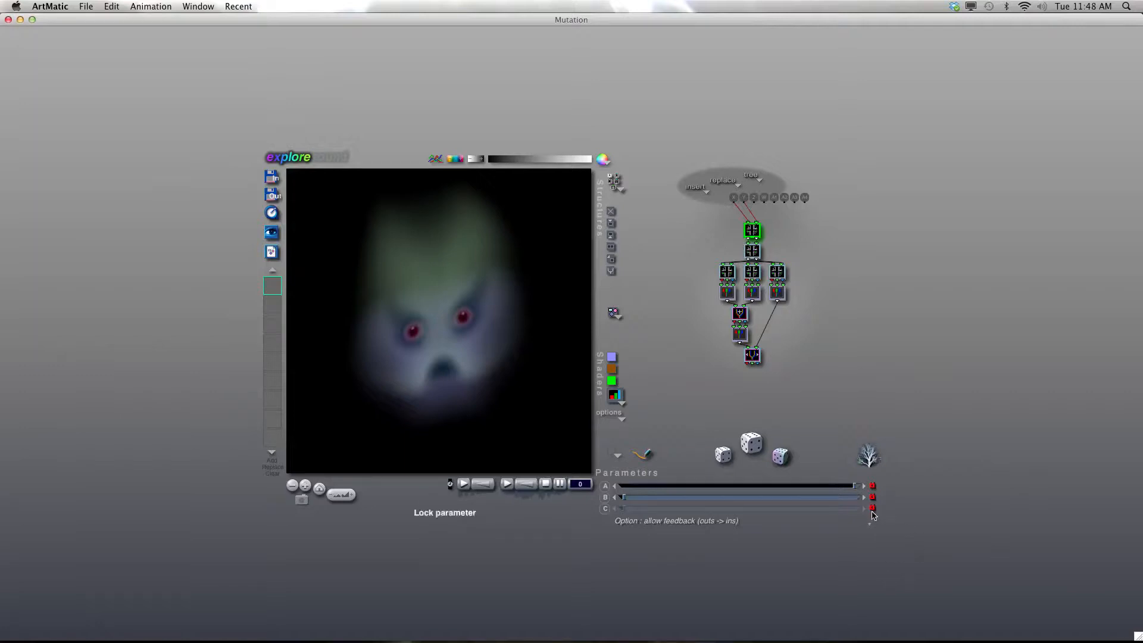
pyautogui.click(777, 278)
pyautogui.click(727, 277)
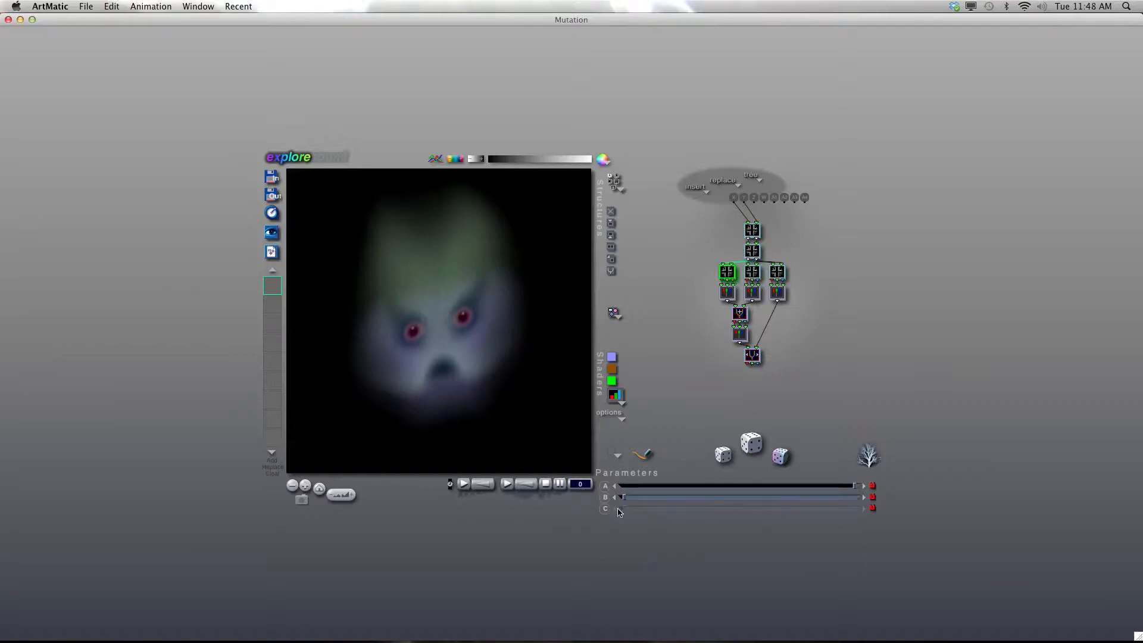
pyautogui.click(872, 510)
pyautogui.click(873, 509)
# Lock all parameters inside the top compiled tree together and return to the main tree.
pyautogui.click(753, 230)
pyautogui.press('Return')
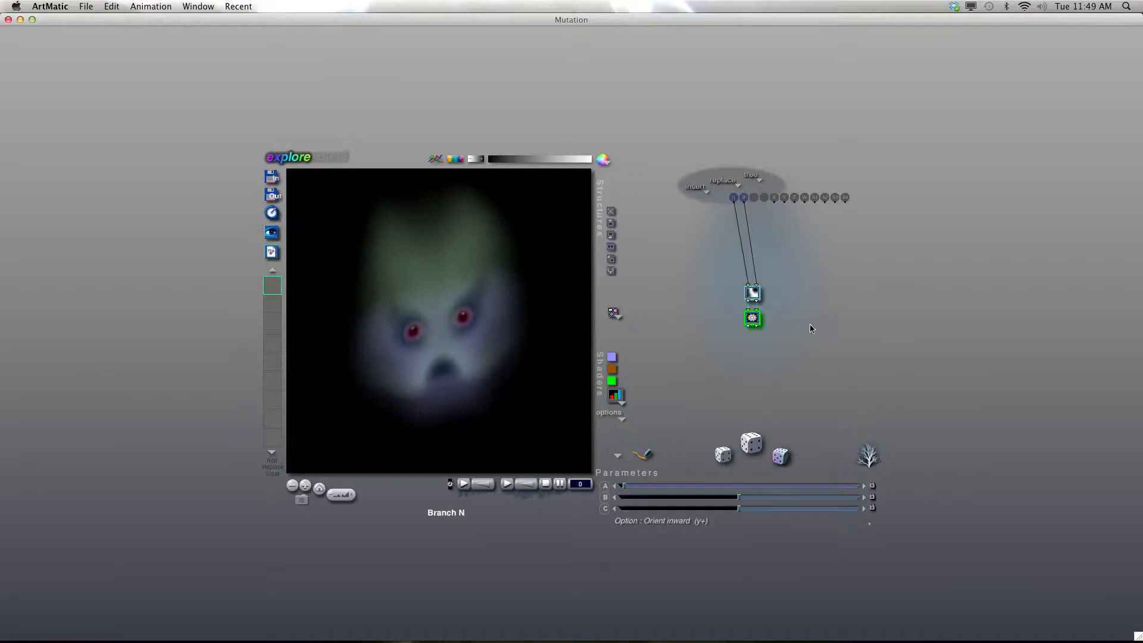
pyautogui.keyDown('alt'); pyautogui.click(873, 497); pyautogui.keyUp('alt')
pyautogui.click(884, 321)
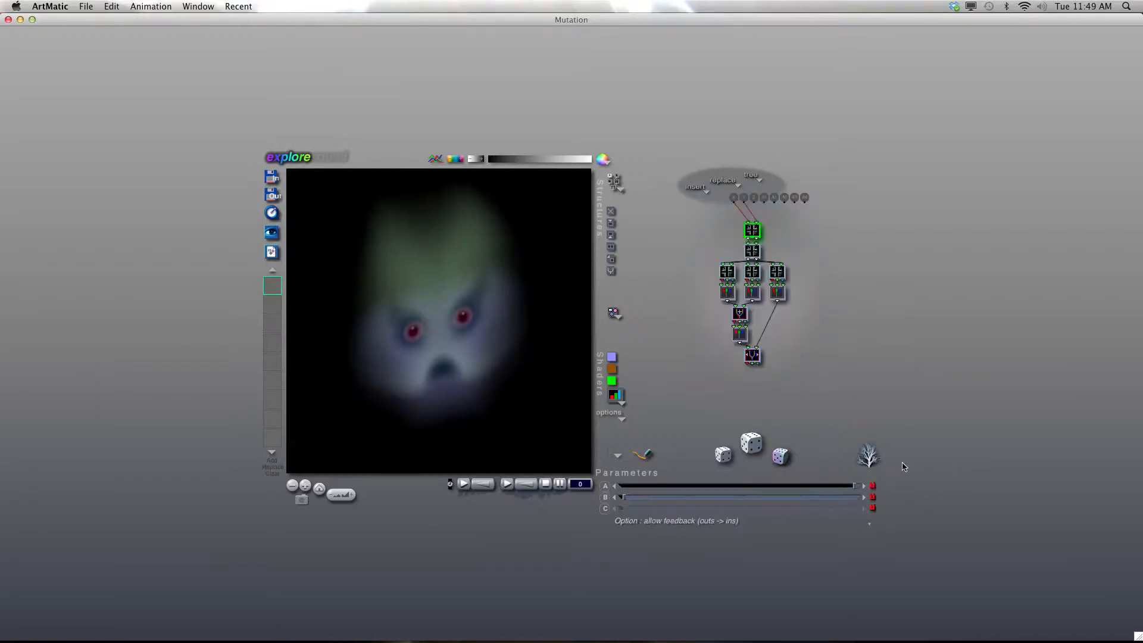
# Unlock parameter C of the top compiled tree's Low Freq Random tile, raise it slightly, and return to the main tree.
pyautogui.click(849, 277)
pyautogui.click(759, 297)
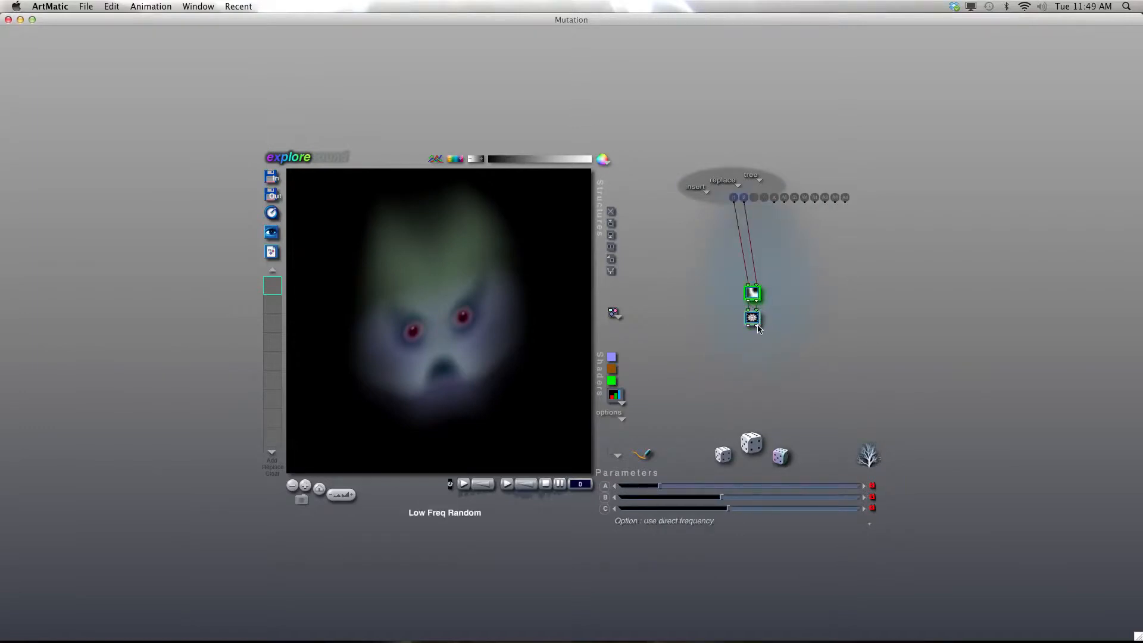
pyautogui.moveTo(728, 511)
pyautogui.click(872, 508)
pyautogui.moveTo(728, 509)
pyautogui.mouseDown()
pyautogui.moveTo(663, 504)
pyautogui.moveTo(730, 522)
pyautogui.mouseUp()
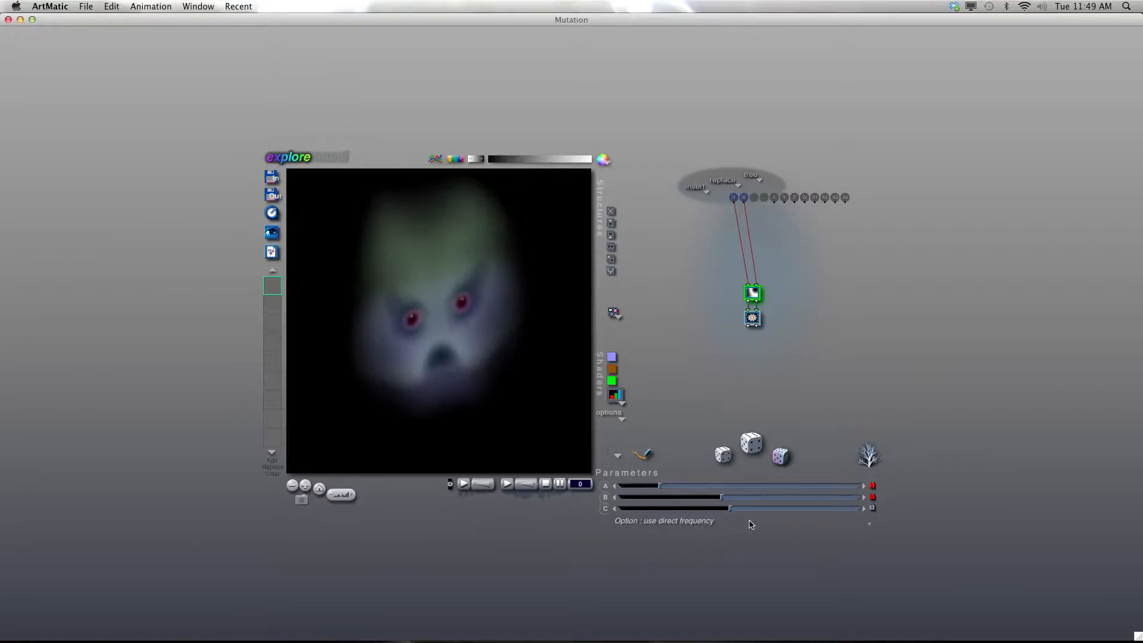
pyautogui.click(841, 375)
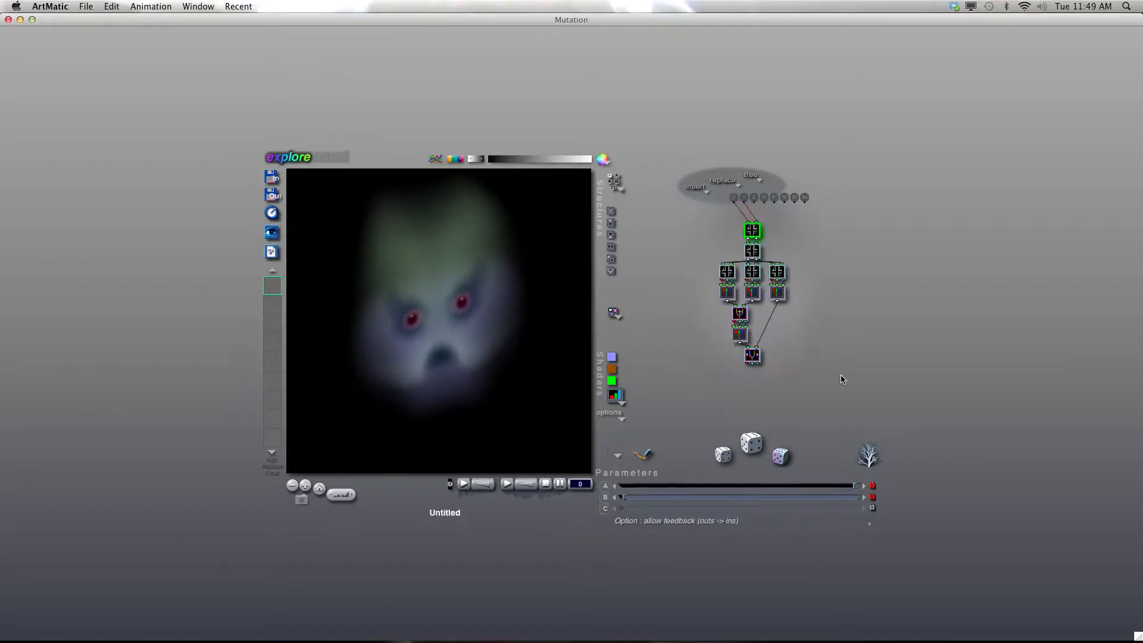
# Preview mutations with Low Freq Random's parameter C unlocked, dismiss them, and recheck the locks inside the top compiled tree.
pyautogui.press('m')
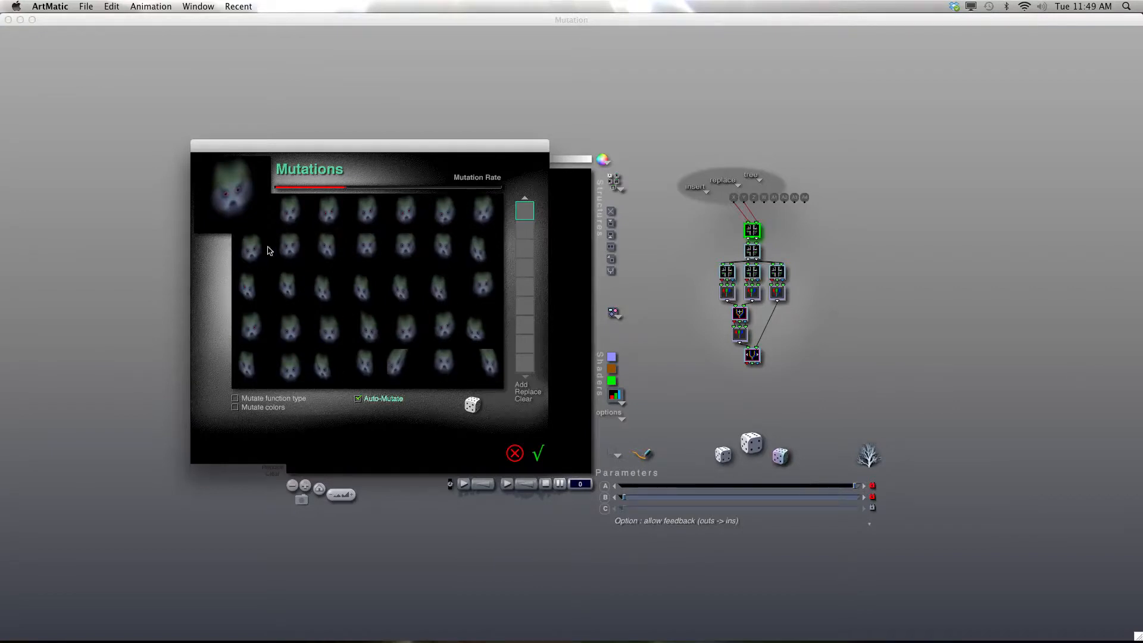
pyautogui.click(514, 456)
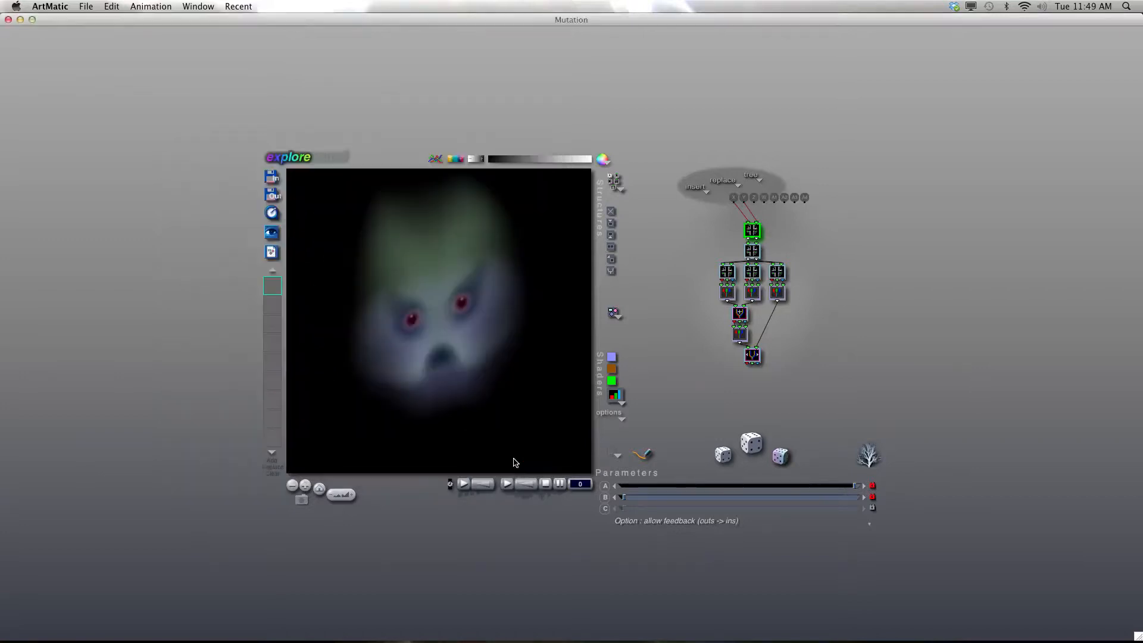
pyautogui.doubleClick(750, 233)
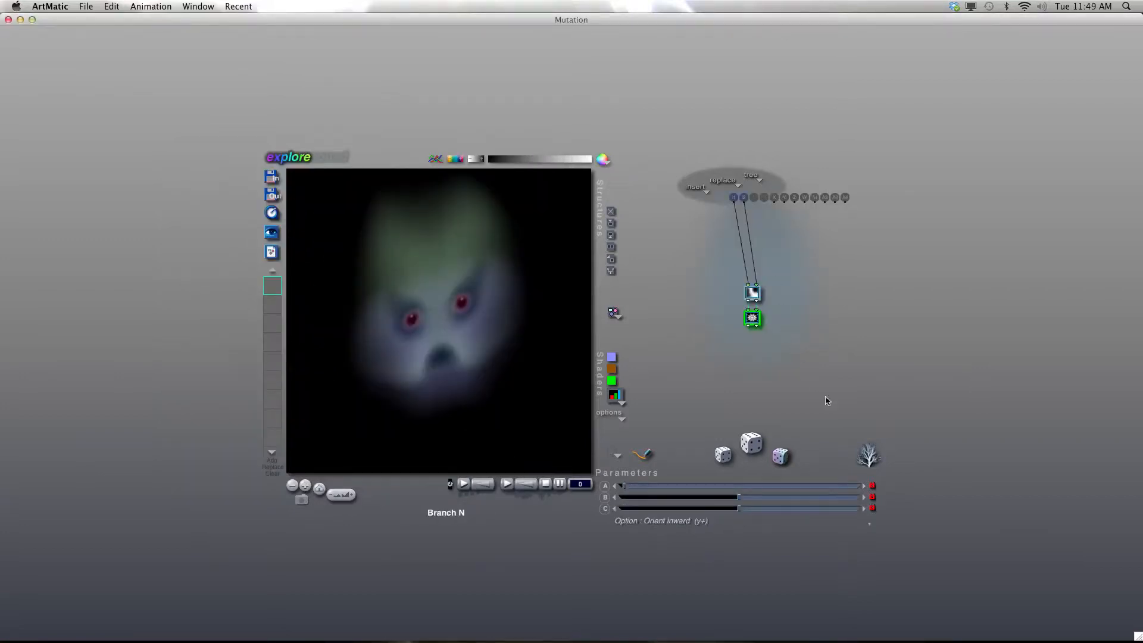
pyautogui.click(752, 292)
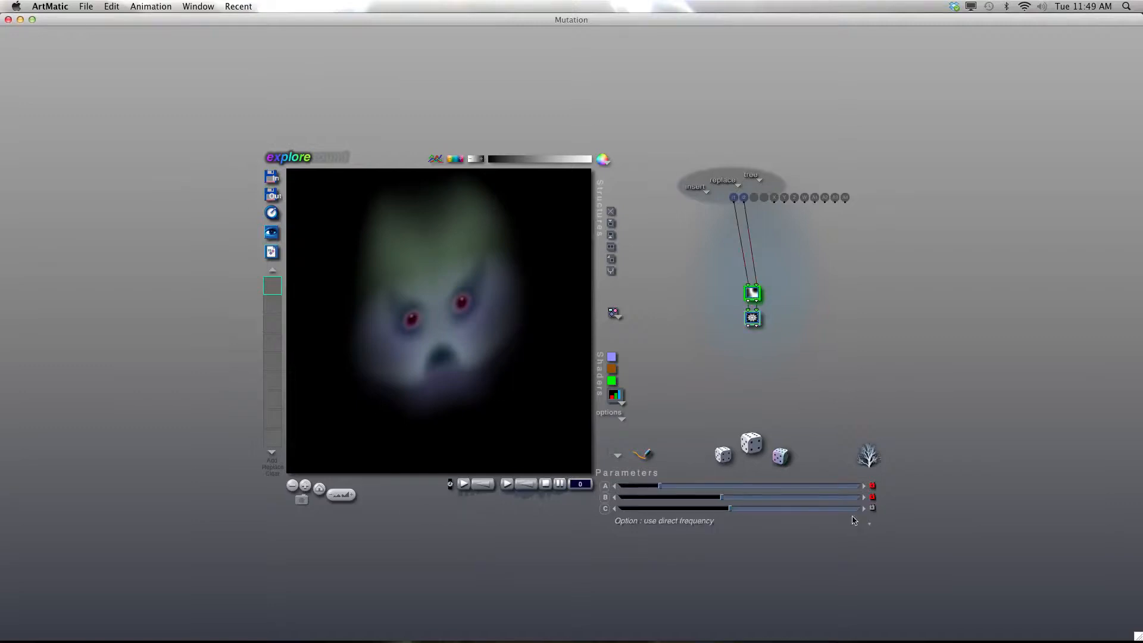
pyautogui.click(824, 355)
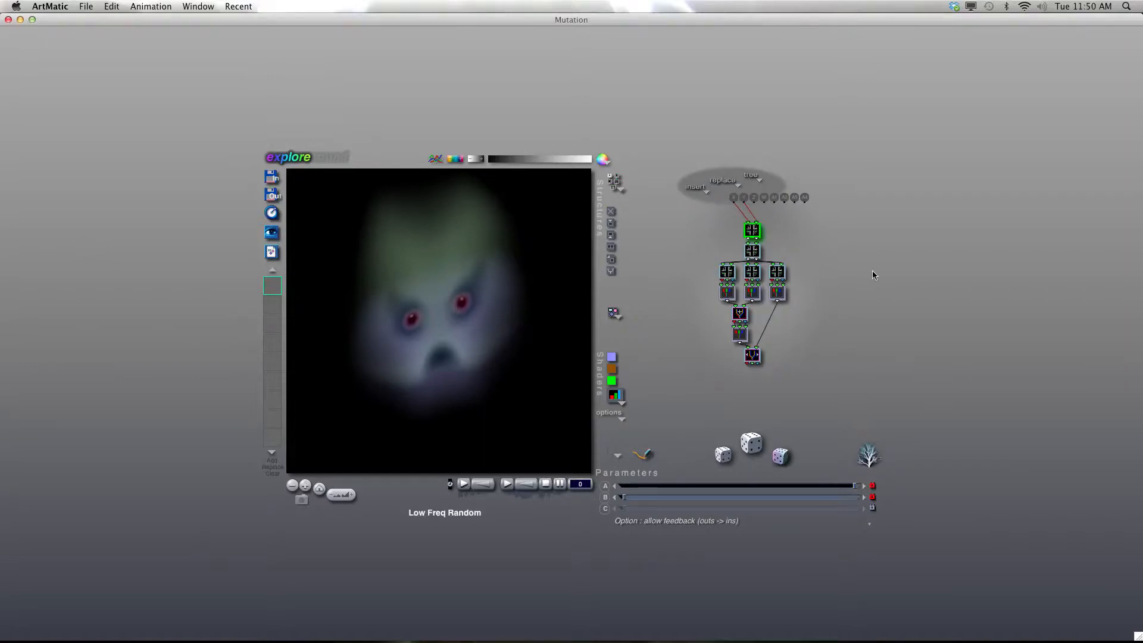
# Lower Low Freq Random's parameter C slightly in the top compiled tree, lock it again, and return to the main tree.
pyautogui.doubleClick(752, 231)
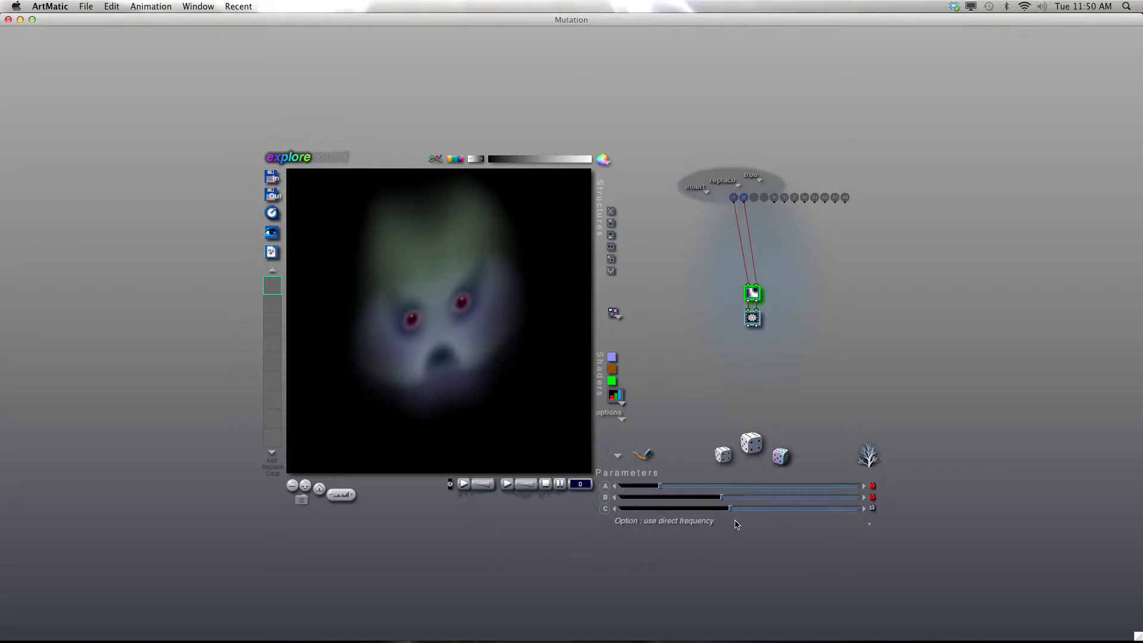
pyautogui.moveTo(729, 508); pyautogui.dragTo(726, 508)
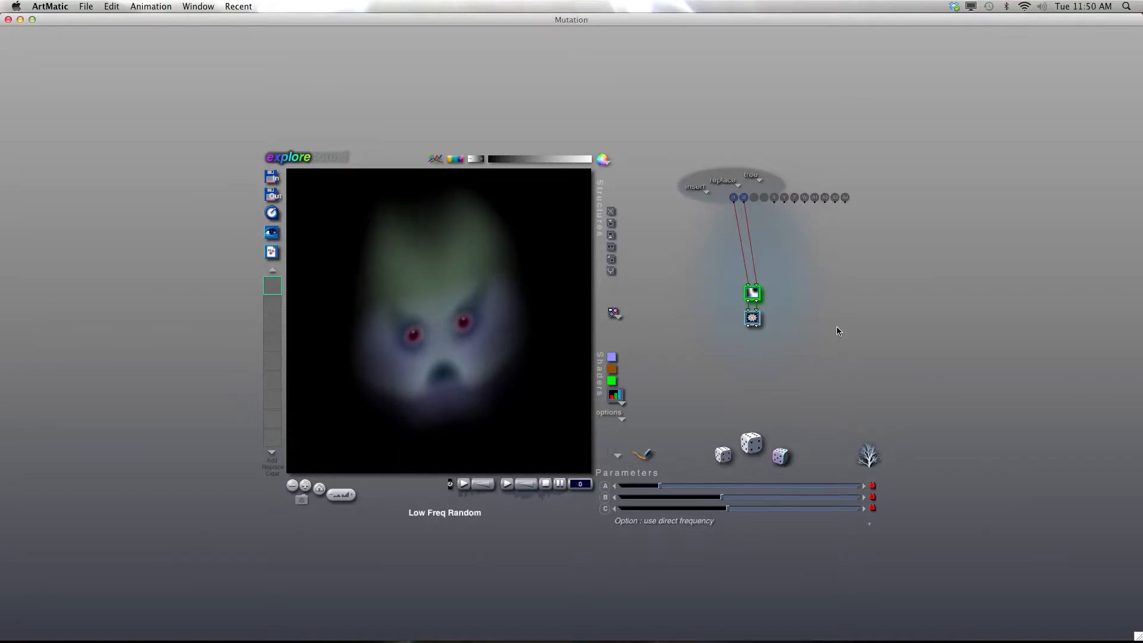
pyautogui.click(829, 355)
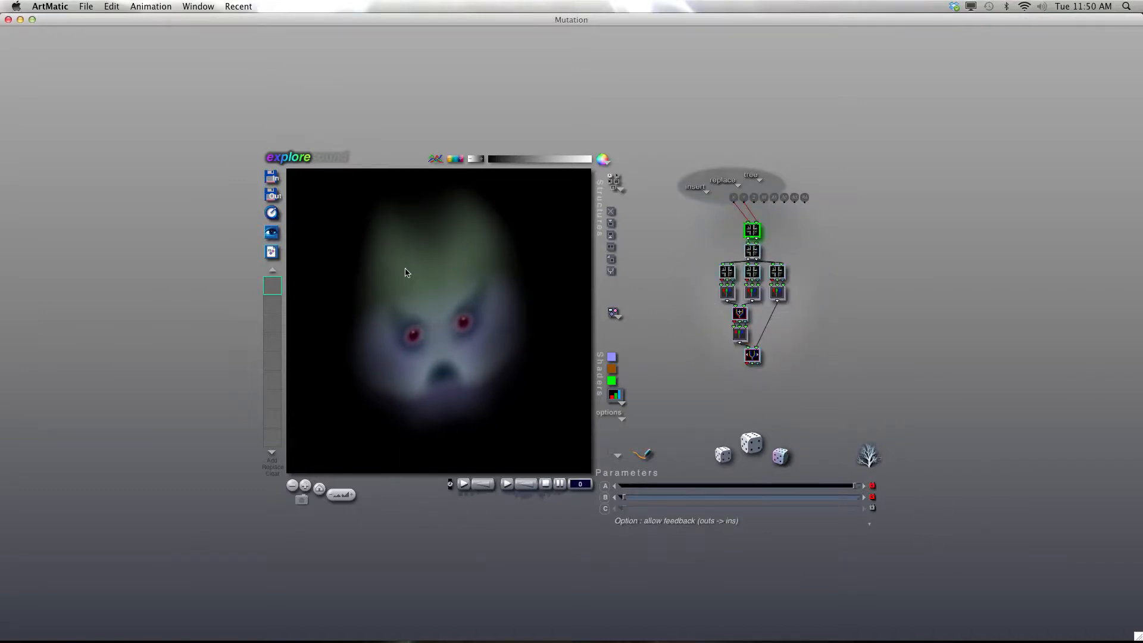
# In the middle branch's compiled tree, unlock parameter B of the first column's Perlin random tile and set the second column's phase to 1.218.
pyautogui.click(726, 276)
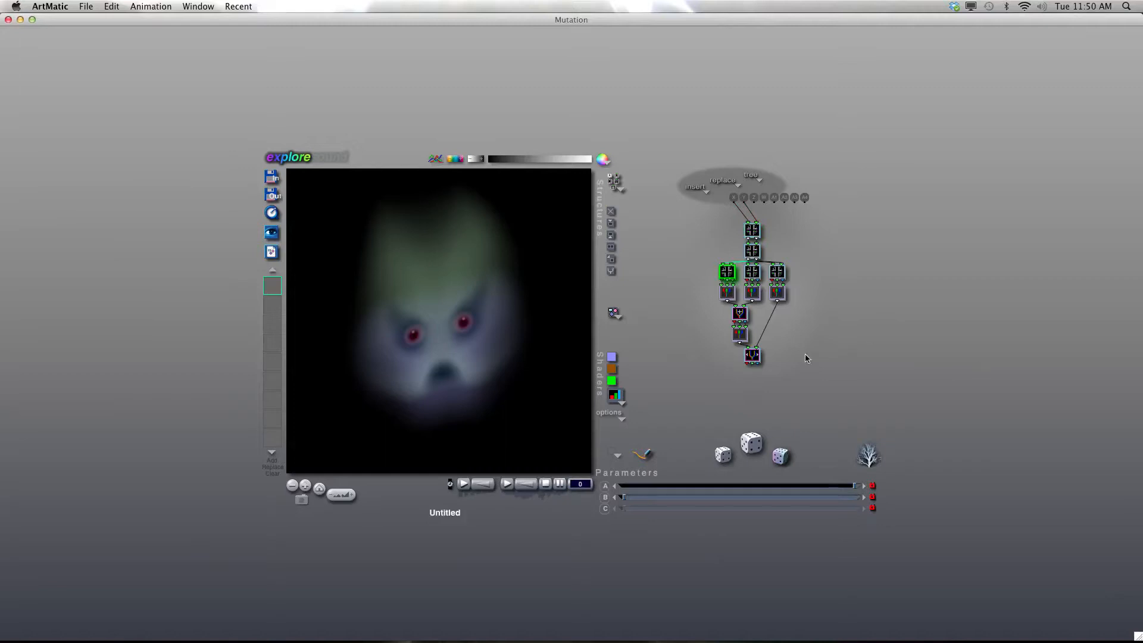
pyautogui.click(751, 274)
pyautogui.doubleClick(751, 275)
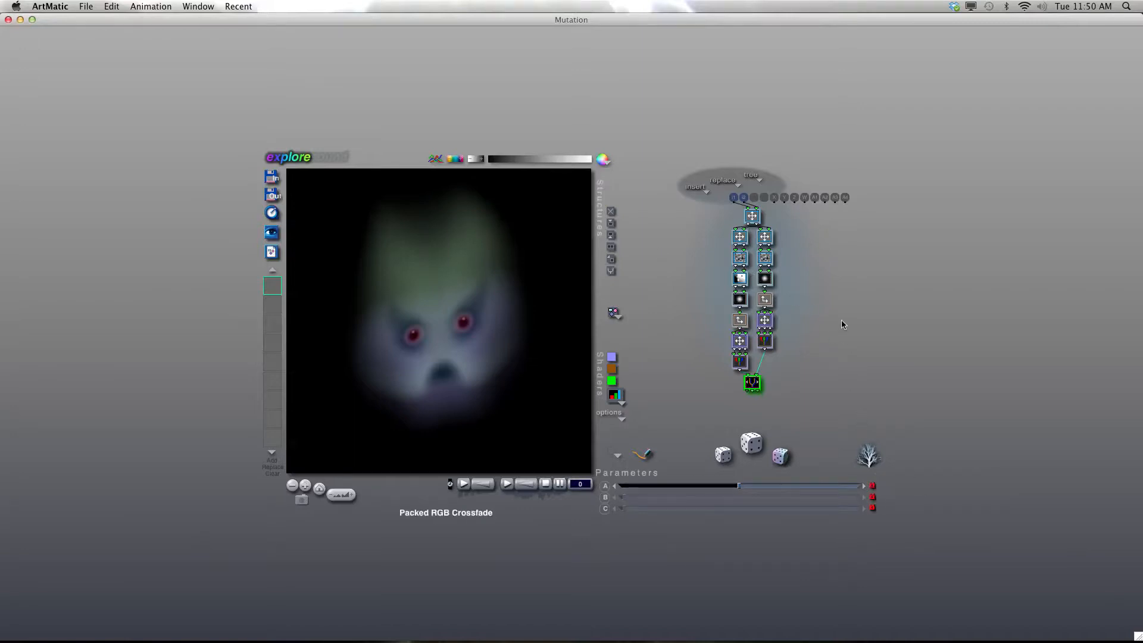
pyautogui.click(740, 261)
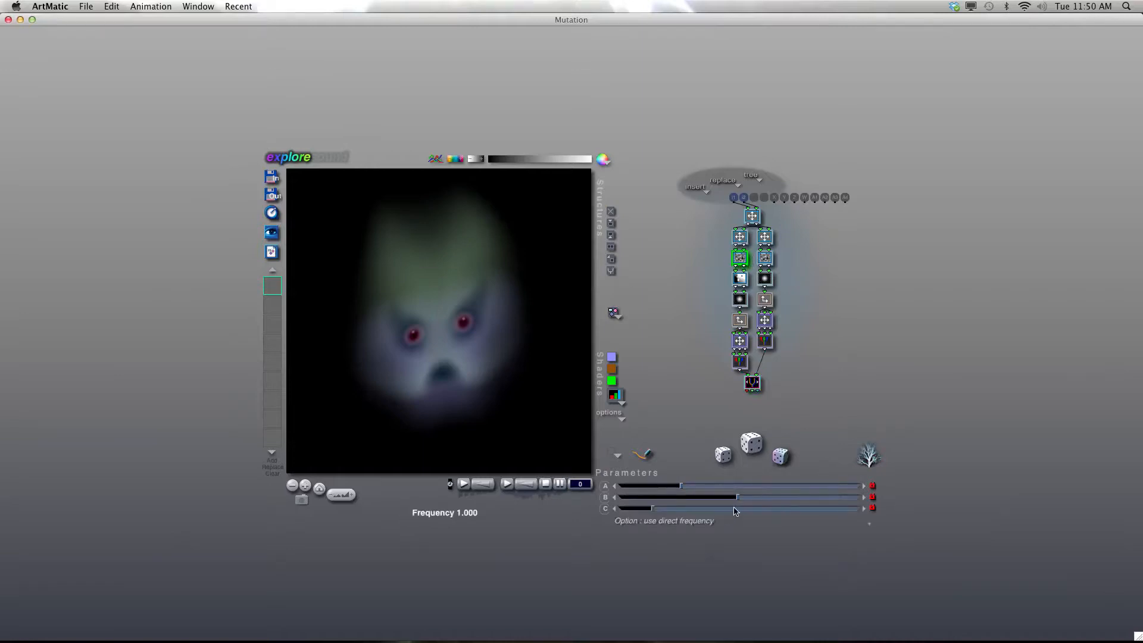
pyautogui.click(872, 496)
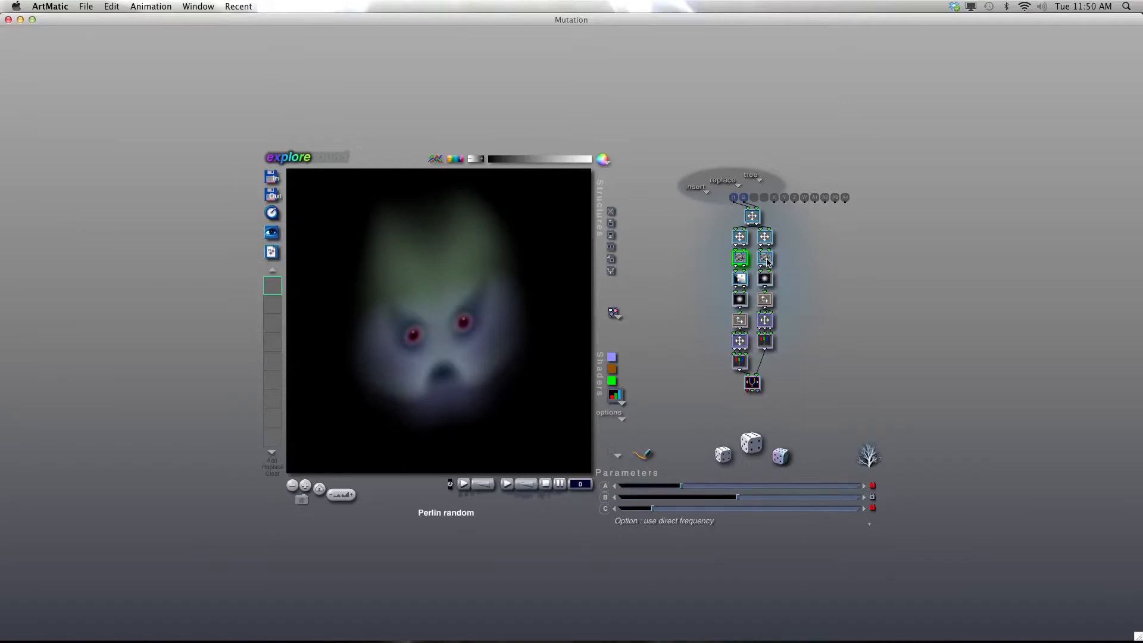
pyautogui.click(765, 259)
pyautogui.click(748, 497)
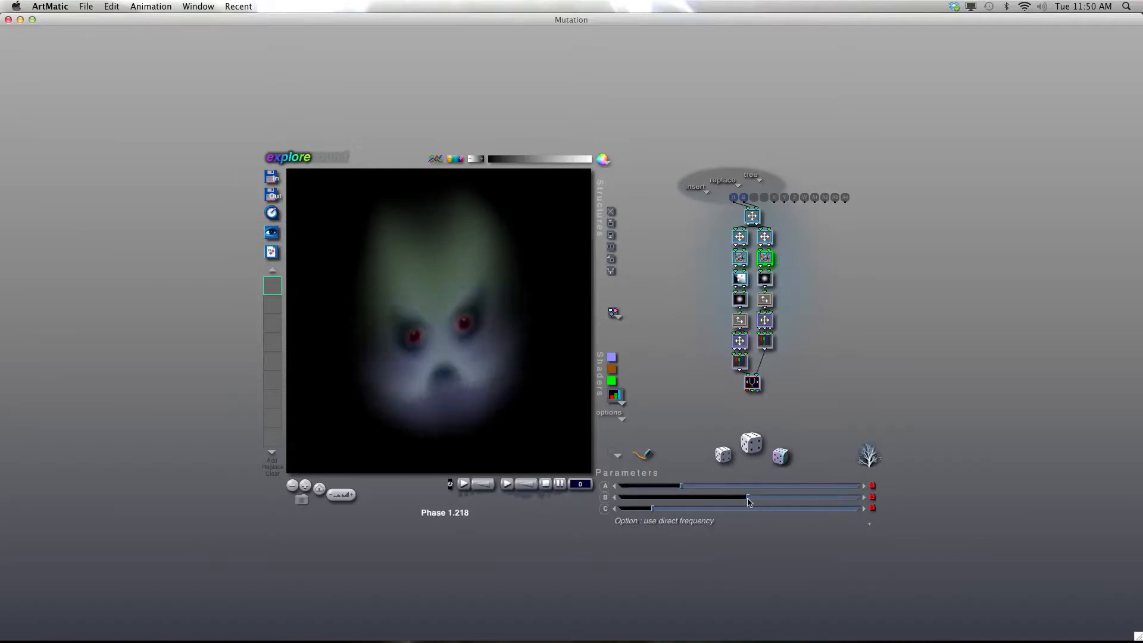
# Unlock parameter B of the second column's Perlin random tile and, in the main tree, parameter C of the middle branch's compiled tile.
pyautogui.click(870, 494)
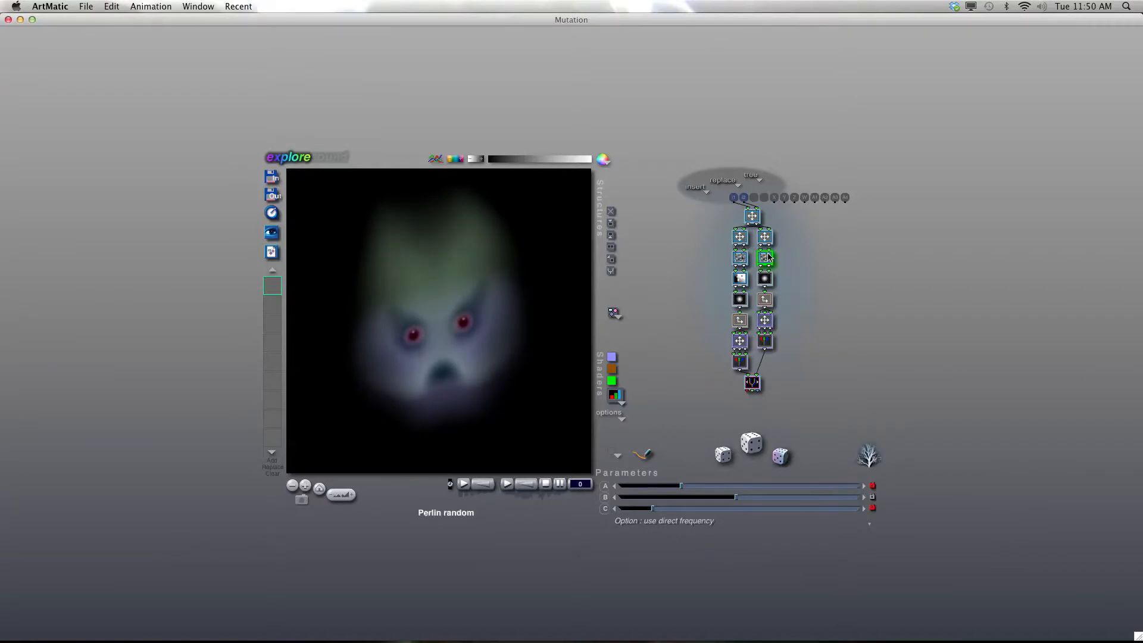
pyautogui.click(792, 295)
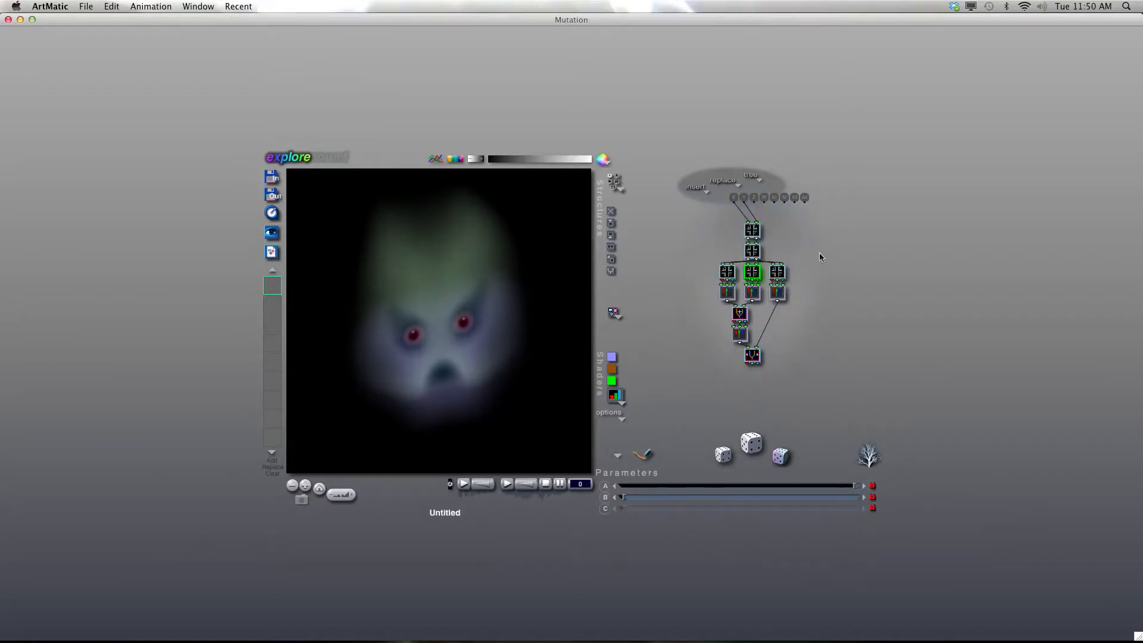
pyautogui.press('e')
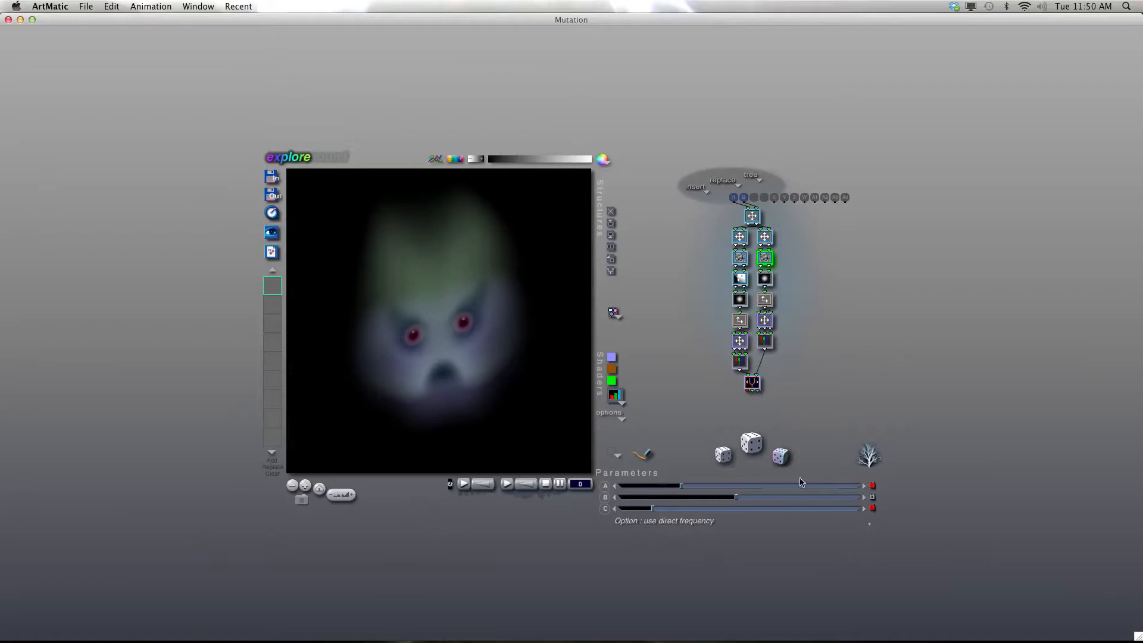
pyautogui.click(848, 405)
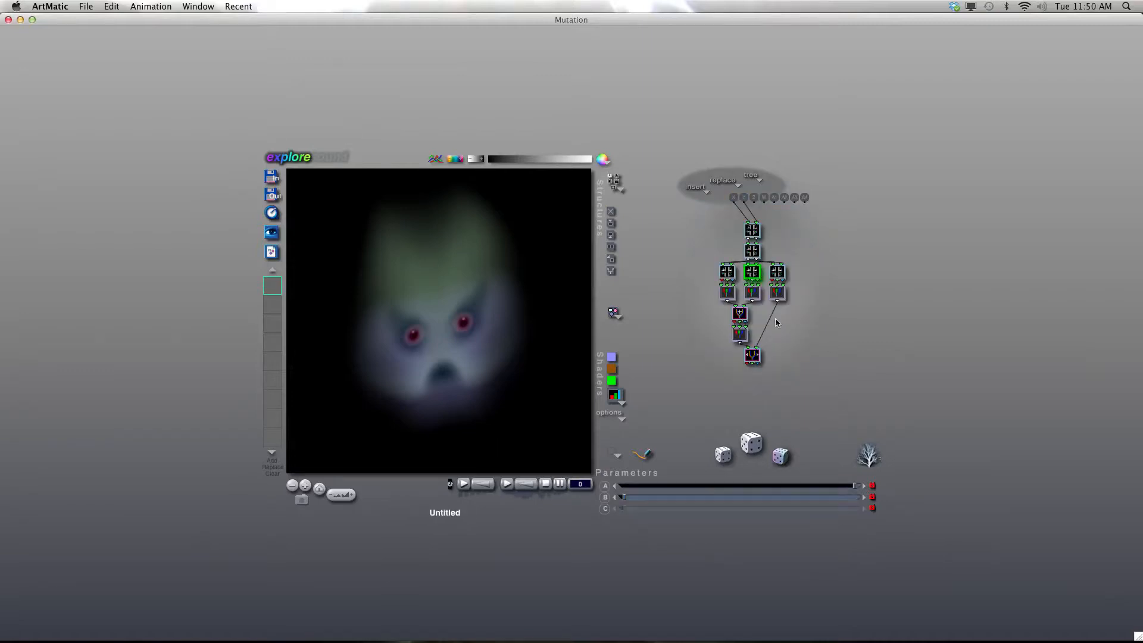
pyautogui.click(873, 508)
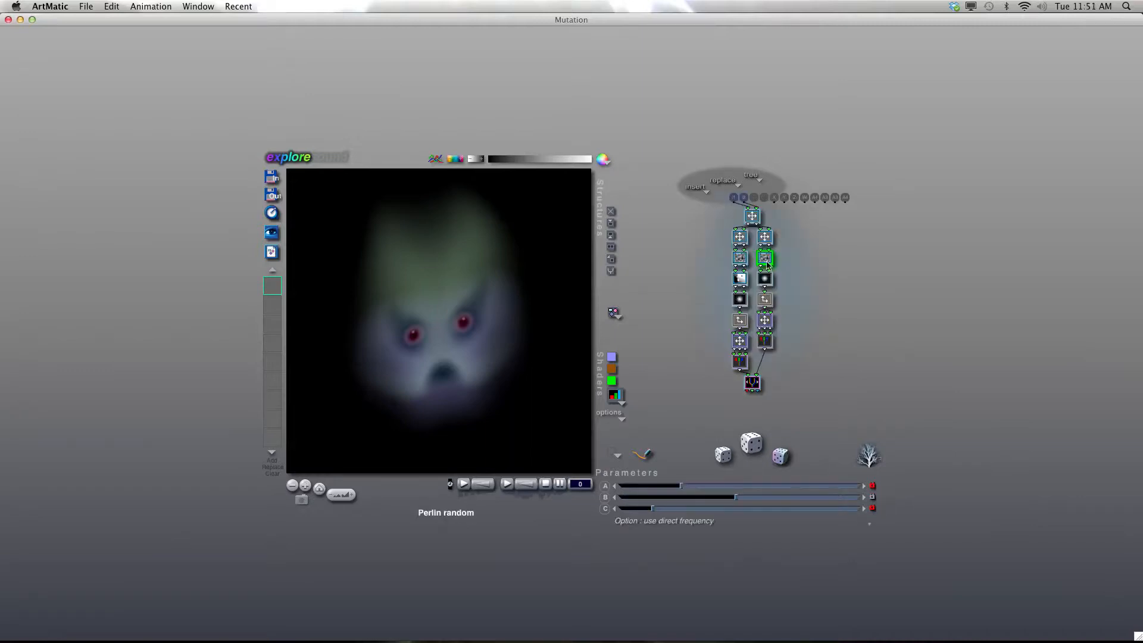
pyautogui.click(830, 284)
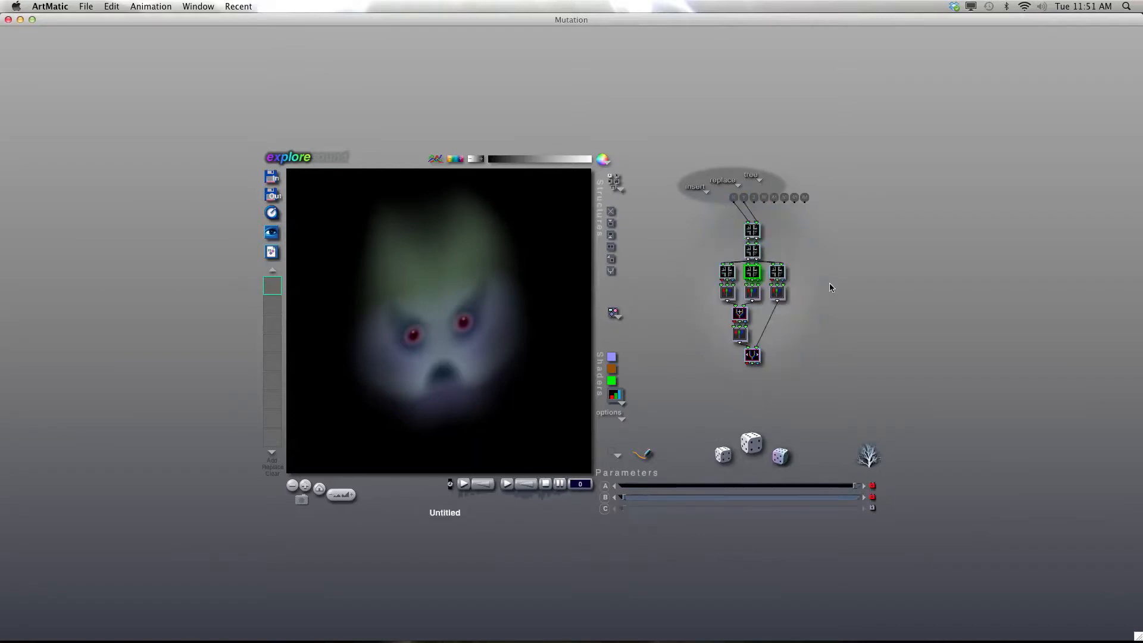
# Open the mutations, store the current face as a keyframe, turn off Auto-Mutate, and store two mutated faces as further keyframes.
pyautogui.press('super+m')
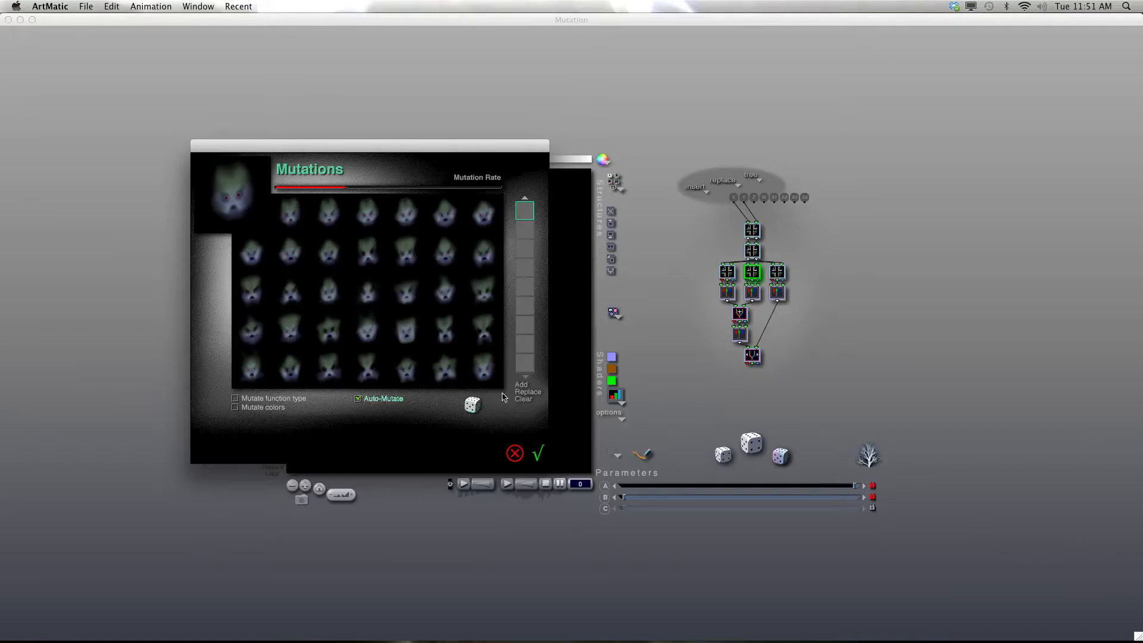
pyautogui.click(522, 385)
pyautogui.click(357, 398)
pyautogui.click(416, 344)
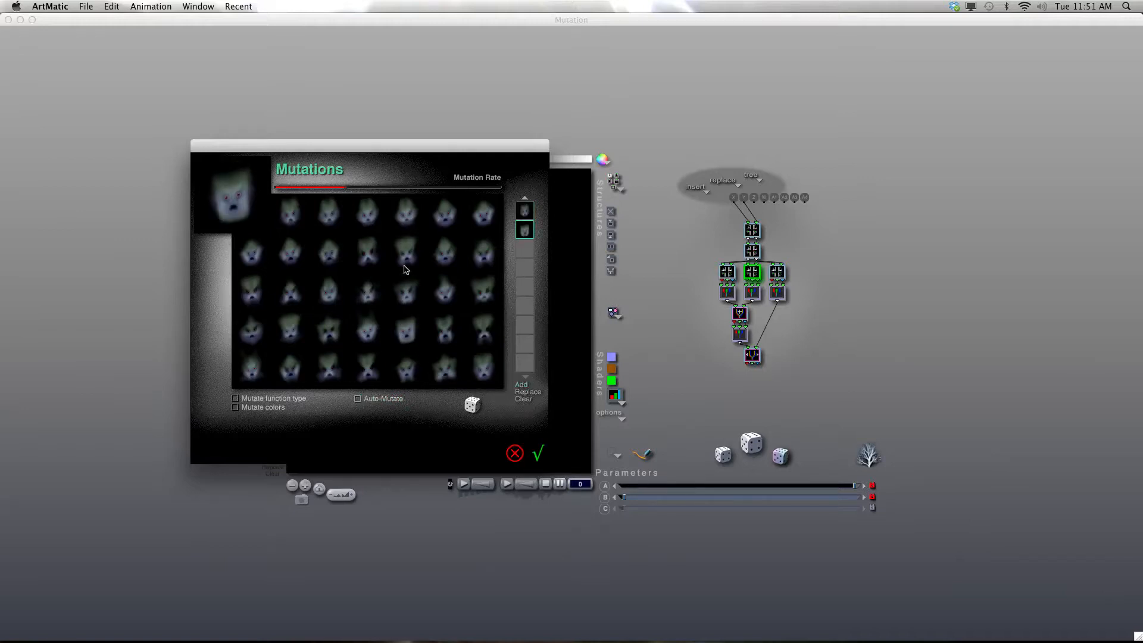
pyautogui.click(250, 292)
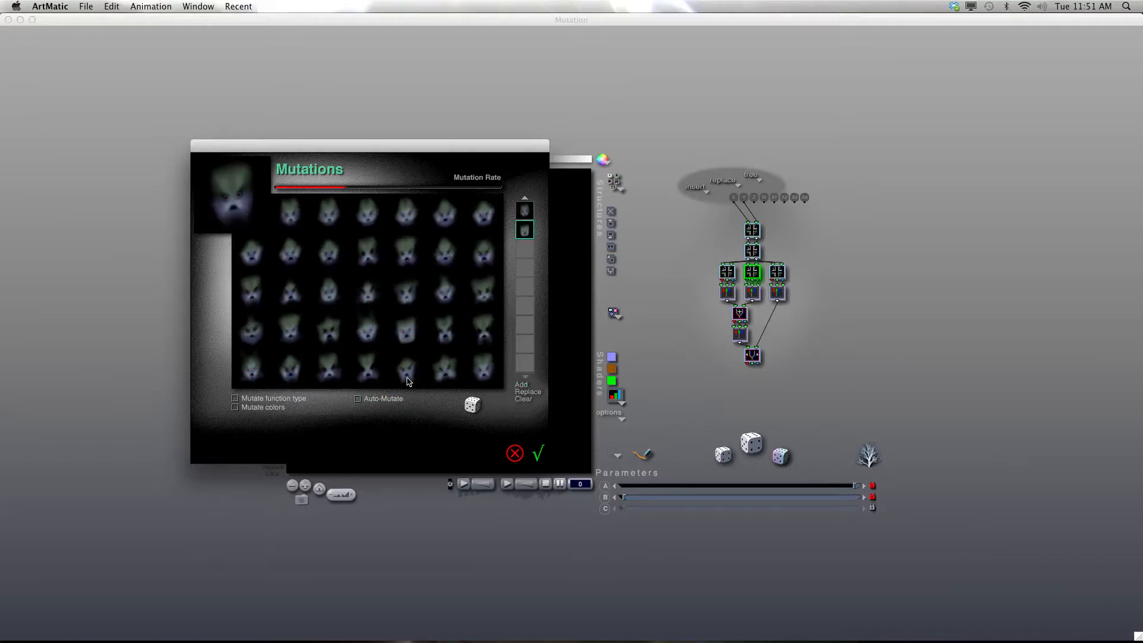
pyautogui.click(522, 386)
# Store two more mutated faces as the fourth and fifth keyframes and accept the last one as the current face.
pyautogui.click(262, 372)
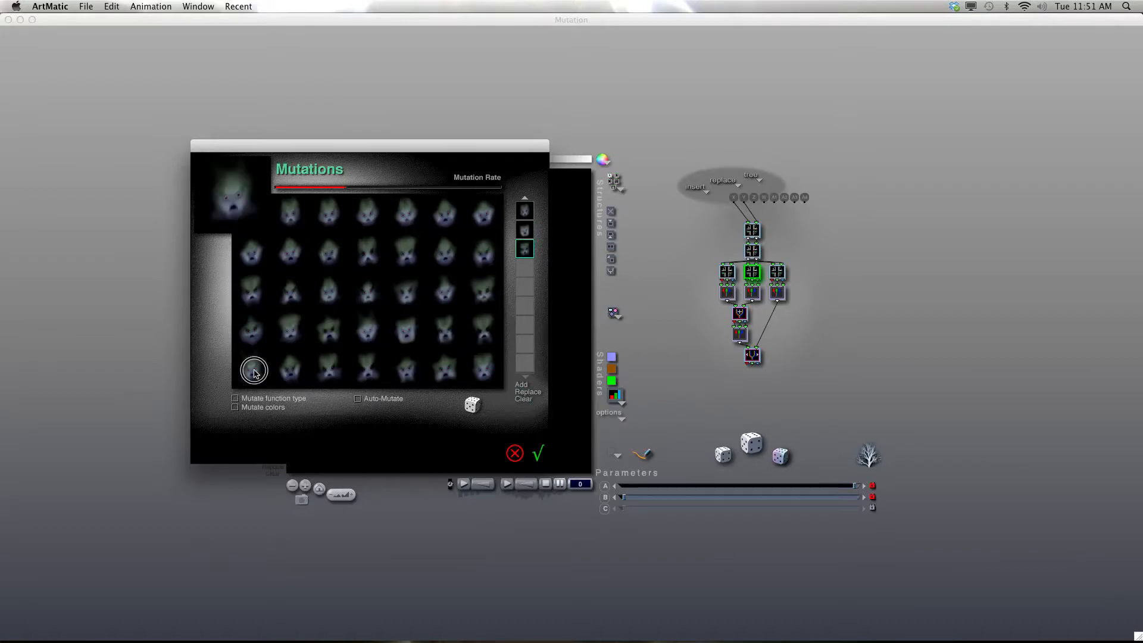
pyautogui.click(522, 386)
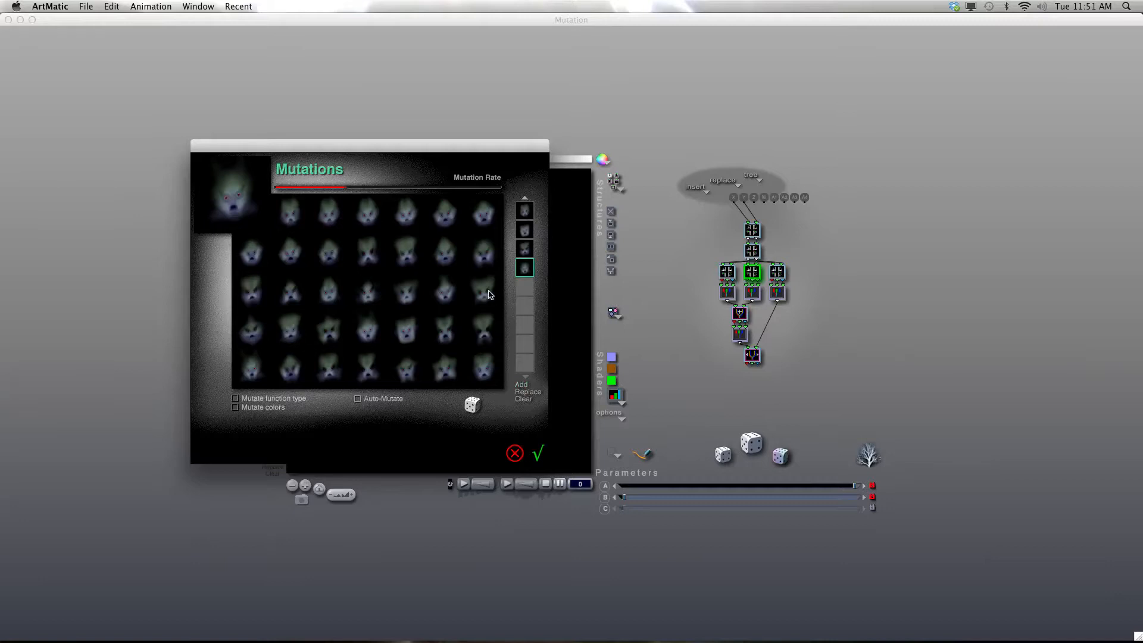
pyautogui.click(488, 294)
pyautogui.click(522, 386)
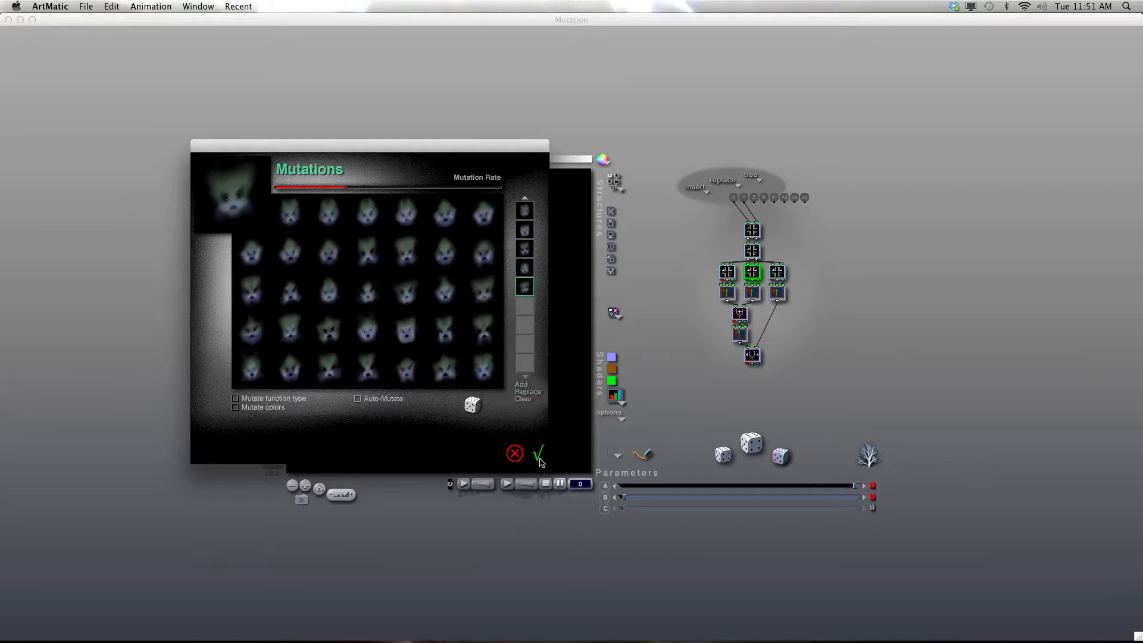
pyautogui.click(538, 457)
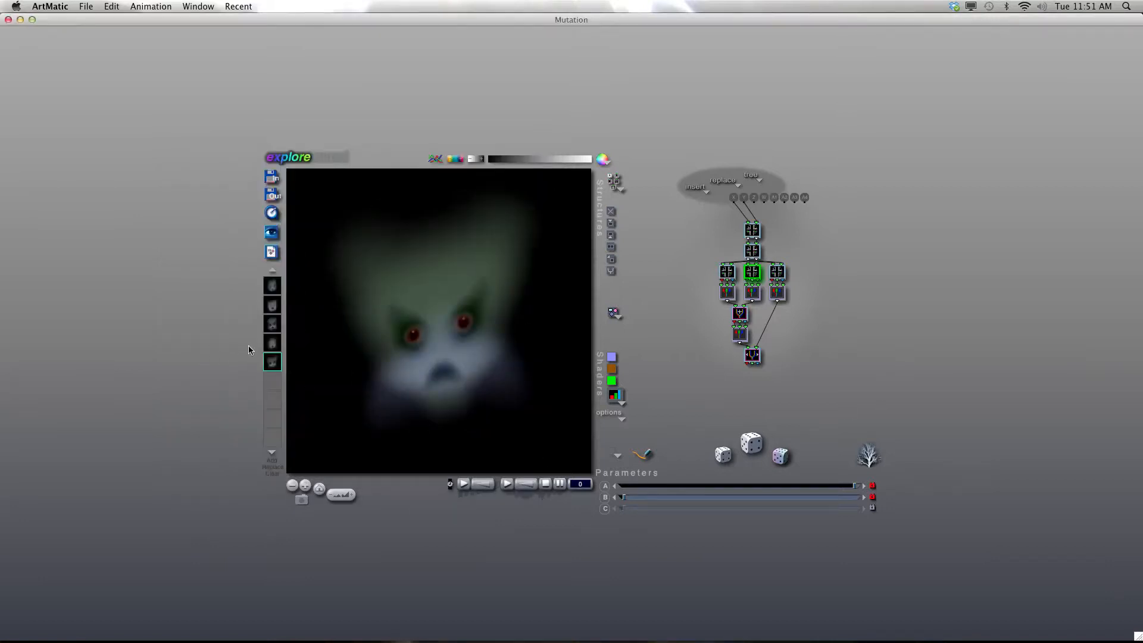
# Compare the five stored face keyframes one after another, ending on the fifth.
pyautogui.click(275, 324)
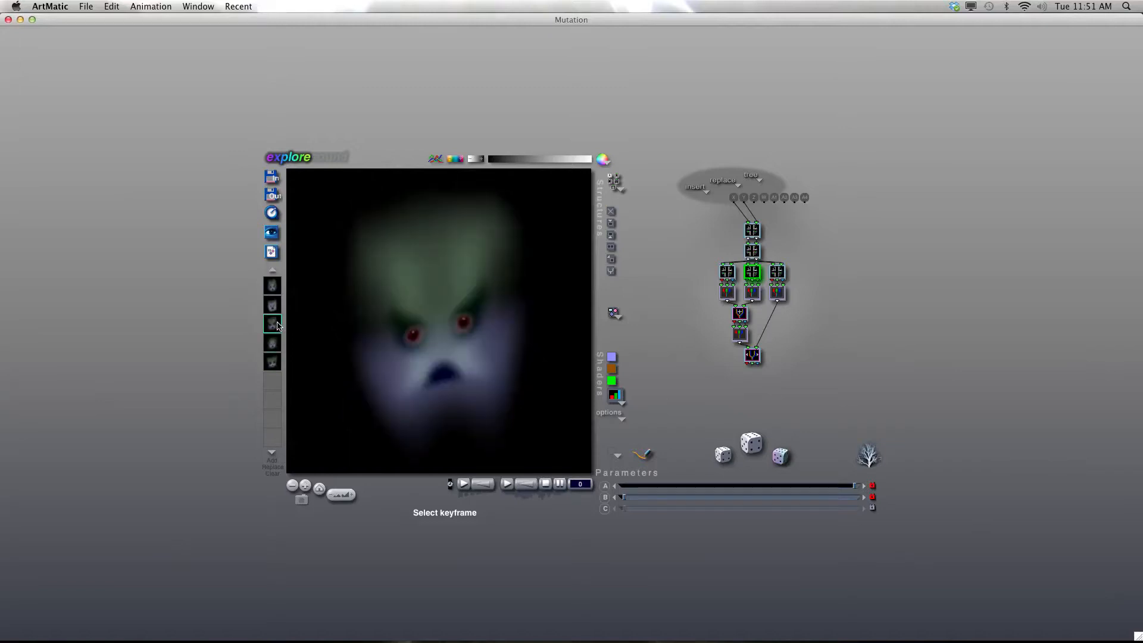
pyautogui.click(277, 287)
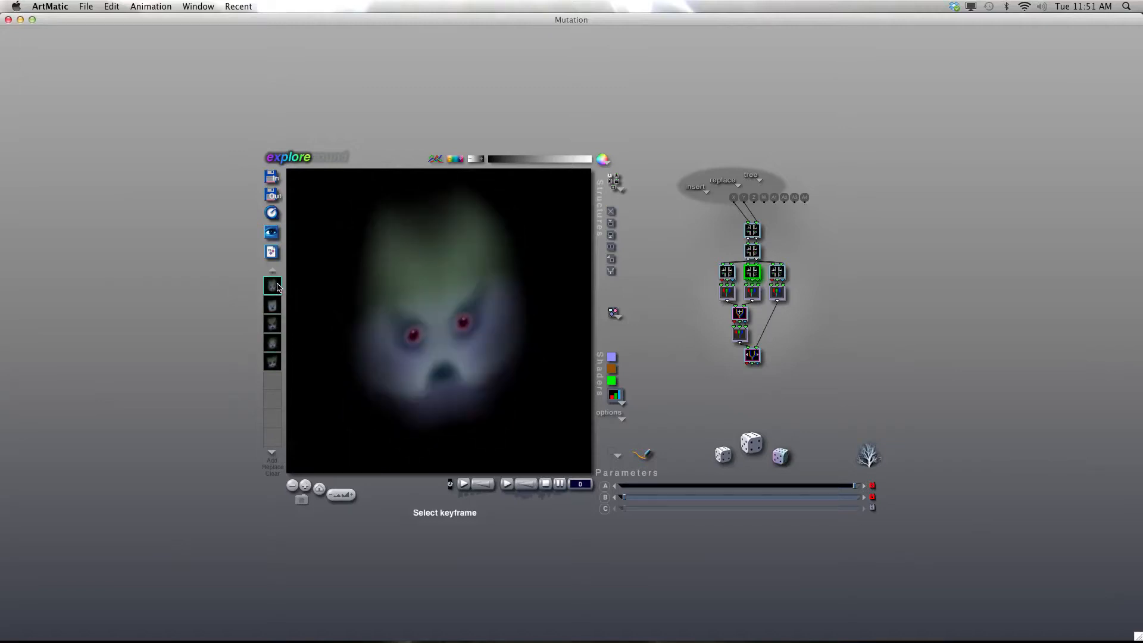
pyautogui.click(275, 305)
pyautogui.click(275, 324)
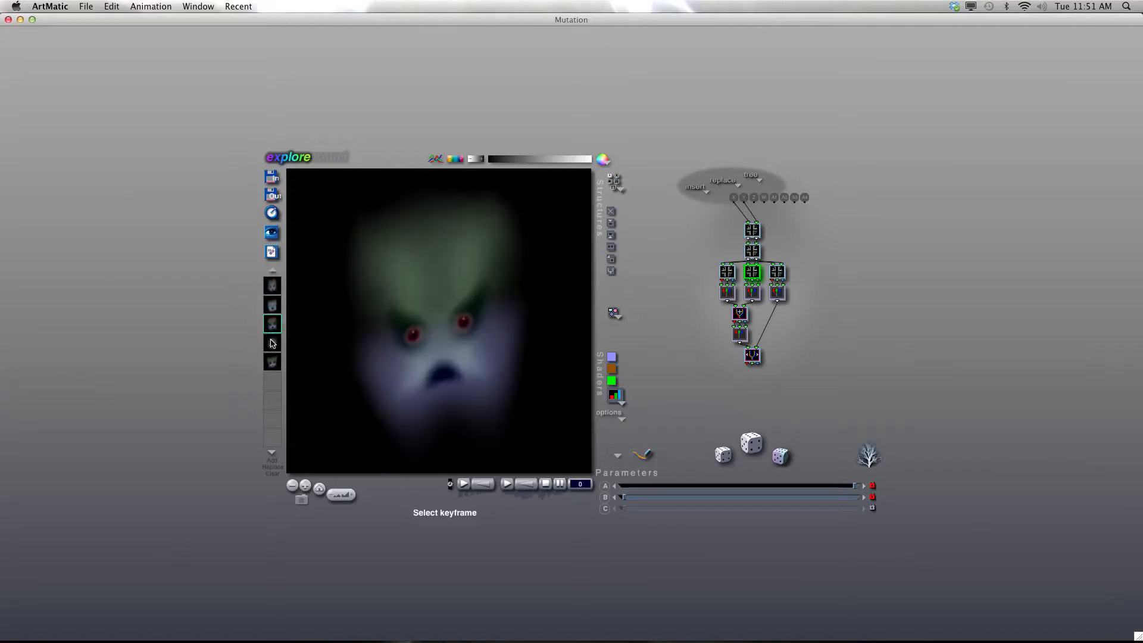
pyautogui.click(272, 344)
pyautogui.click(272, 362)
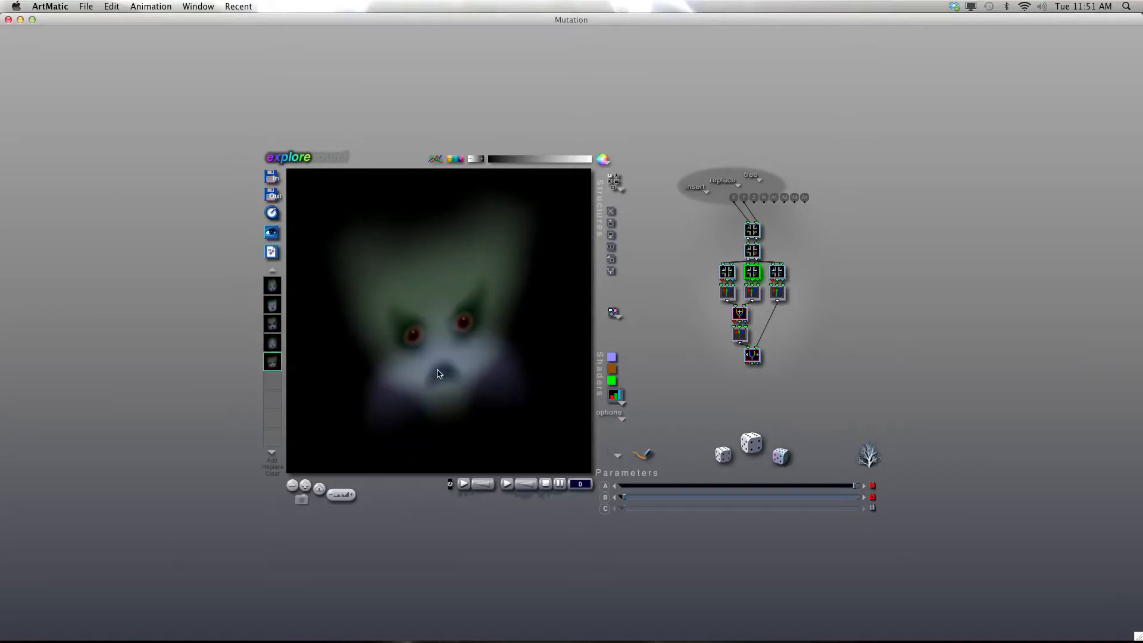
# Mutate the fifth face at a high mutation rate, store new variations as keyframes, and bring the mutation rate down to its minimum.
pyautogui.press('super+m')
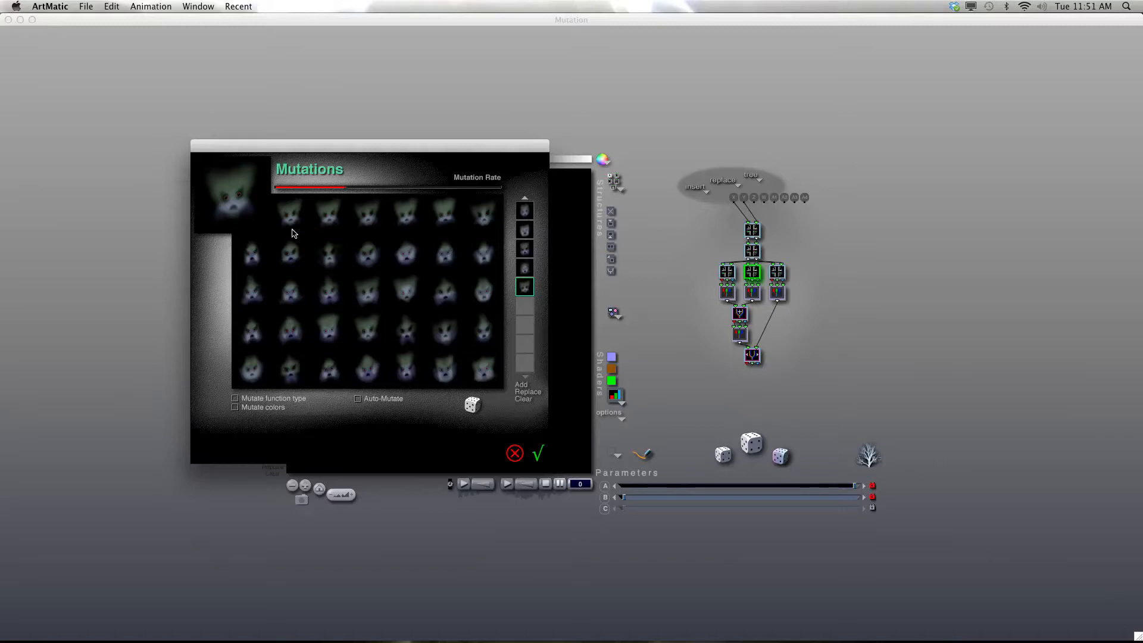
pyautogui.click(357, 400)
pyautogui.moveTo(344, 192); pyautogui.dragTo(465, 194)
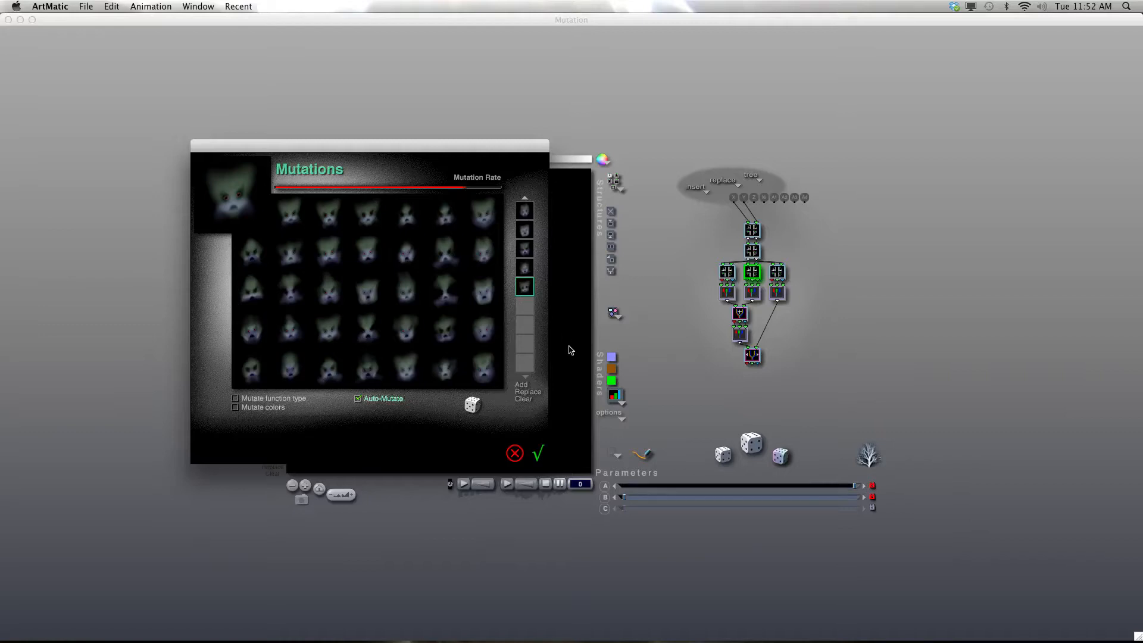
pyautogui.click(476, 207)
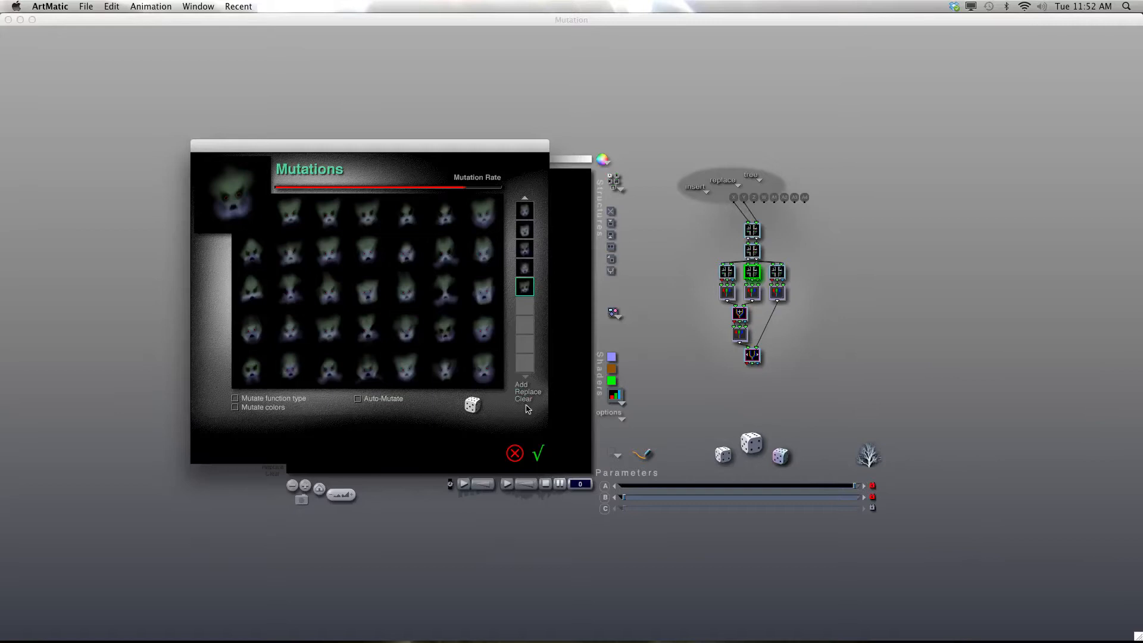
pyautogui.click(522, 385)
pyautogui.moveTo(467, 188); pyautogui.dragTo(516, 194)
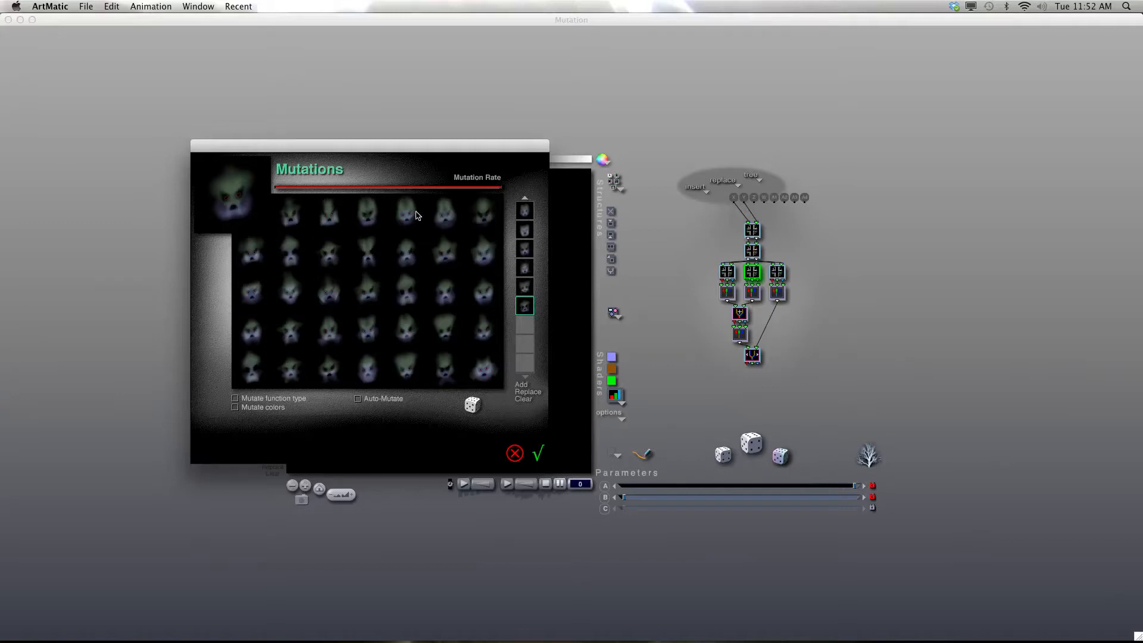
pyautogui.moveTo(499, 190); pyautogui.dragTo(277, 189)
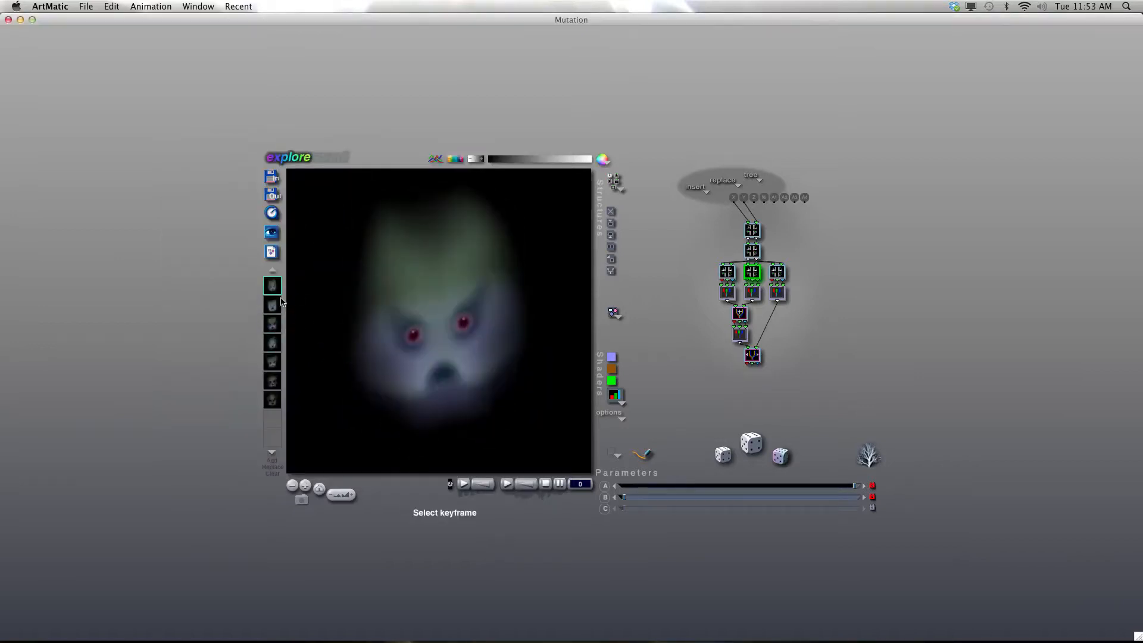
# Review the stored keyframes from the sixth back to the first, leaving the original face selected.
pyautogui.click(276, 385)
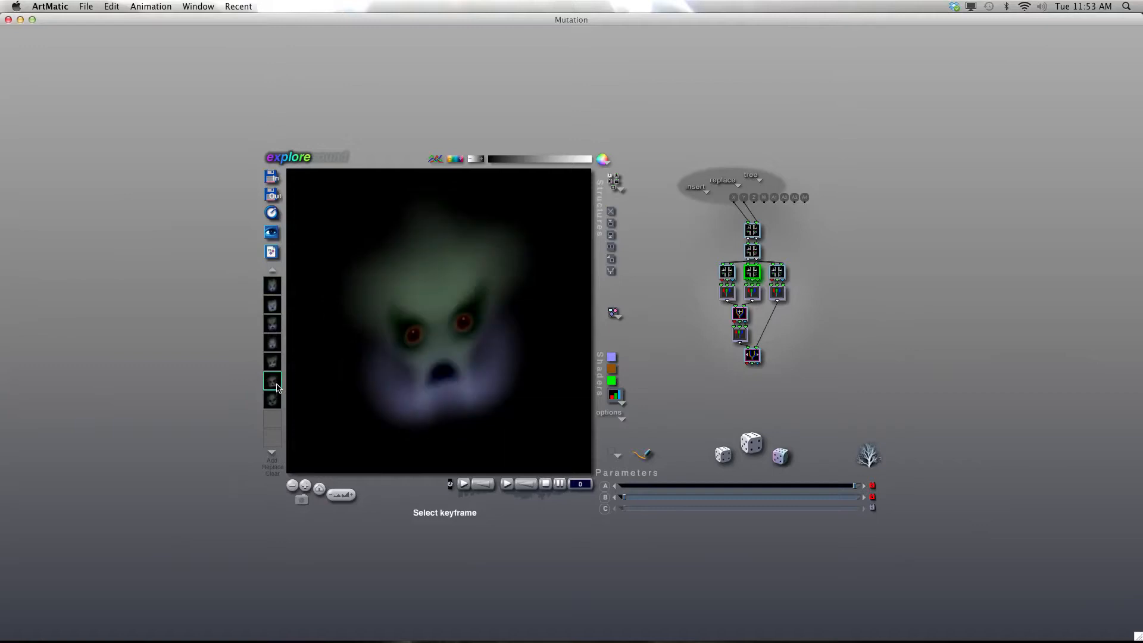
pyautogui.click(275, 364)
pyautogui.click(274, 345)
pyautogui.click(274, 325)
pyautogui.click(274, 305)
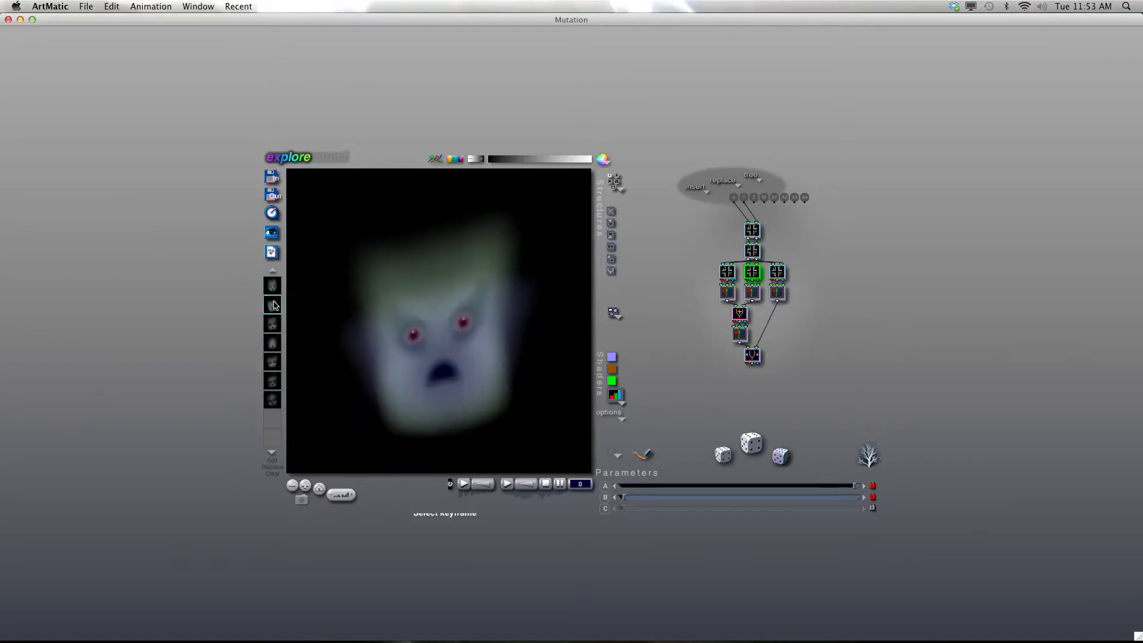
pyautogui.click(273, 286)
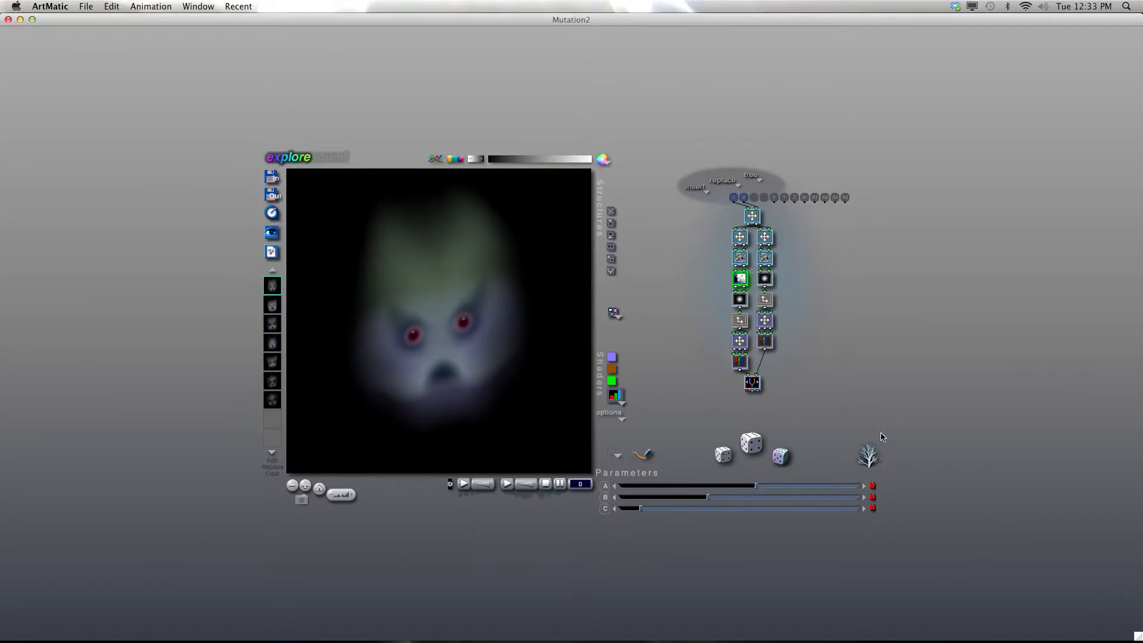
# Unlock parameter B of the Spots displace tile in the middle compiled tree, raise it to about four fifths, and return to the main tree.
pyautogui.click(762, 260)
pyautogui.click(742, 279)
pyautogui.click(872, 497)
pyautogui.moveTo(705, 499); pyautogui.dragTo(817, 504)
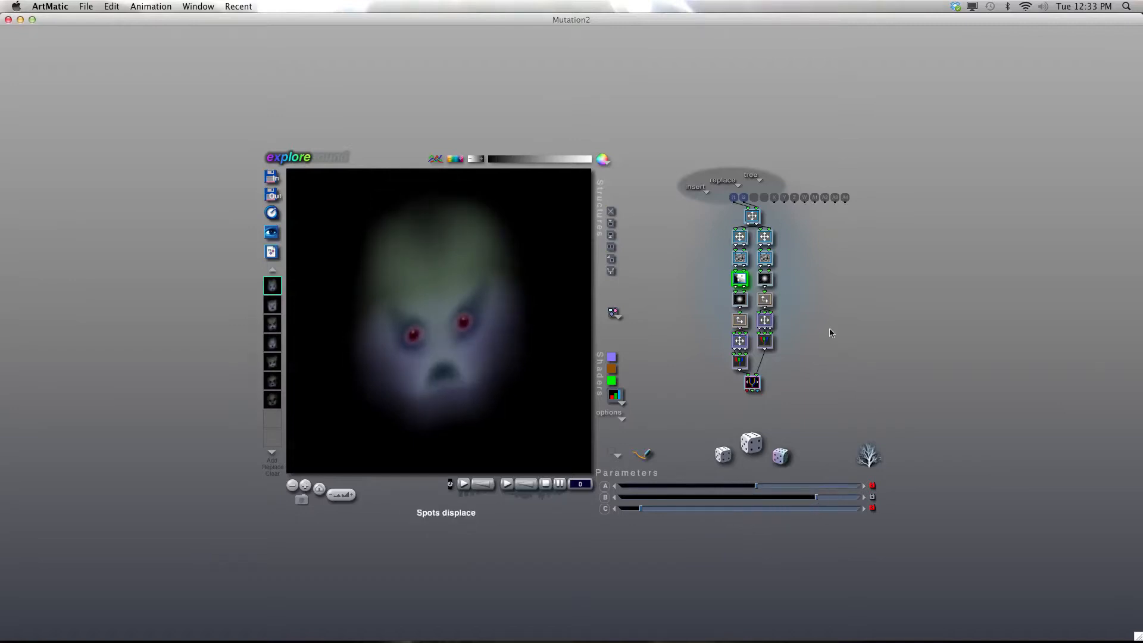
pyautogui.click(829, 312)
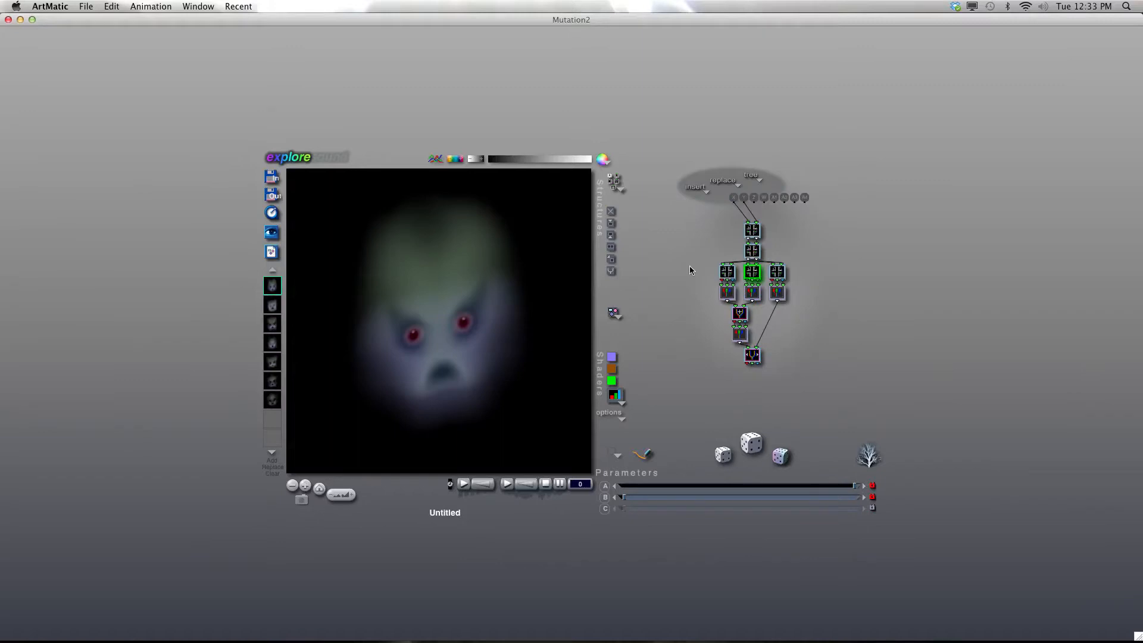
# Mutate the face at the maximum mutation rate with Auto-Mutate on, and accept a variation with a stretched, horned head.
pyautogui.press('super+m')
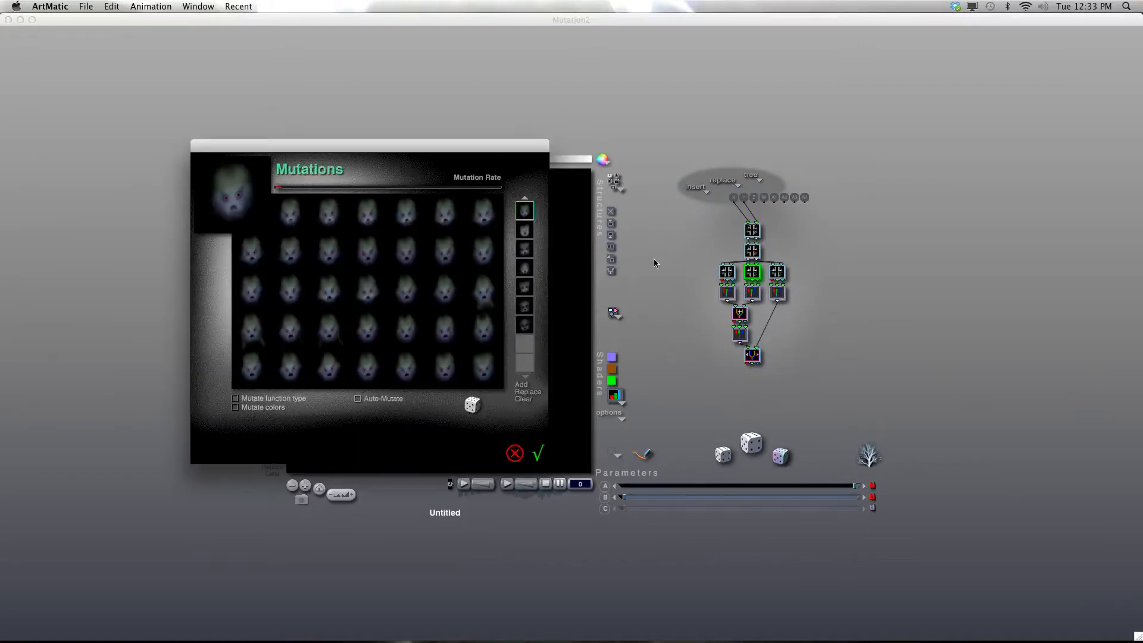
pyautogui.moveTo(280, 189); pyautogui.dragTo(498, 192)
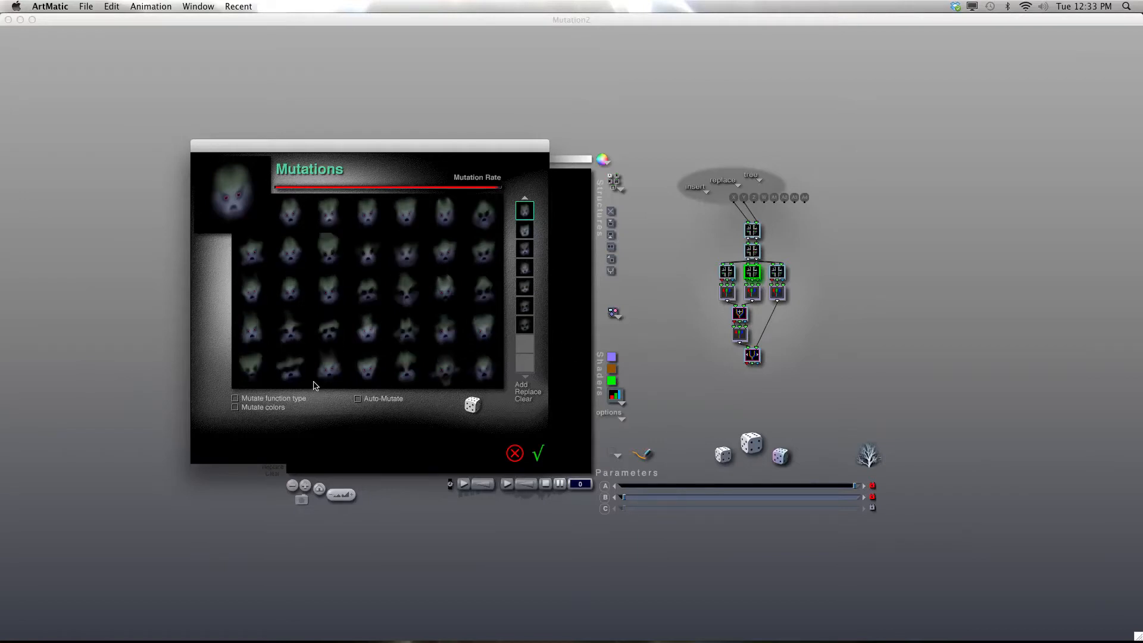
pyautogui.click(357, 398)
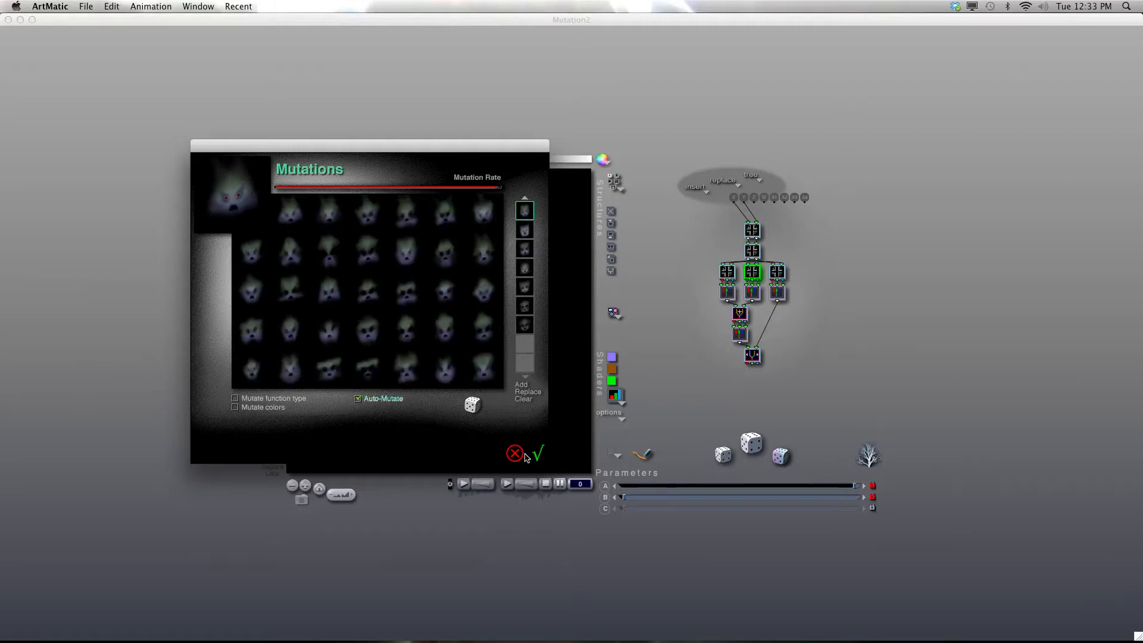
pyautogui.click(537, 454)
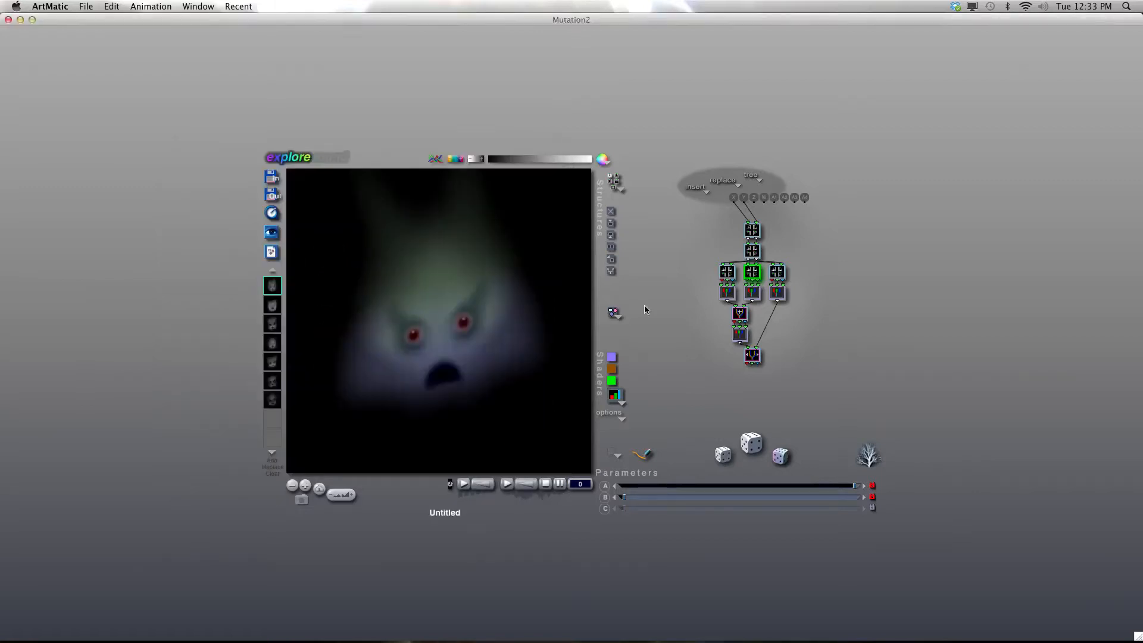
# Mutate the new face through two further generations and accept the star-shaped variation.
pyautogui.press('super+m')
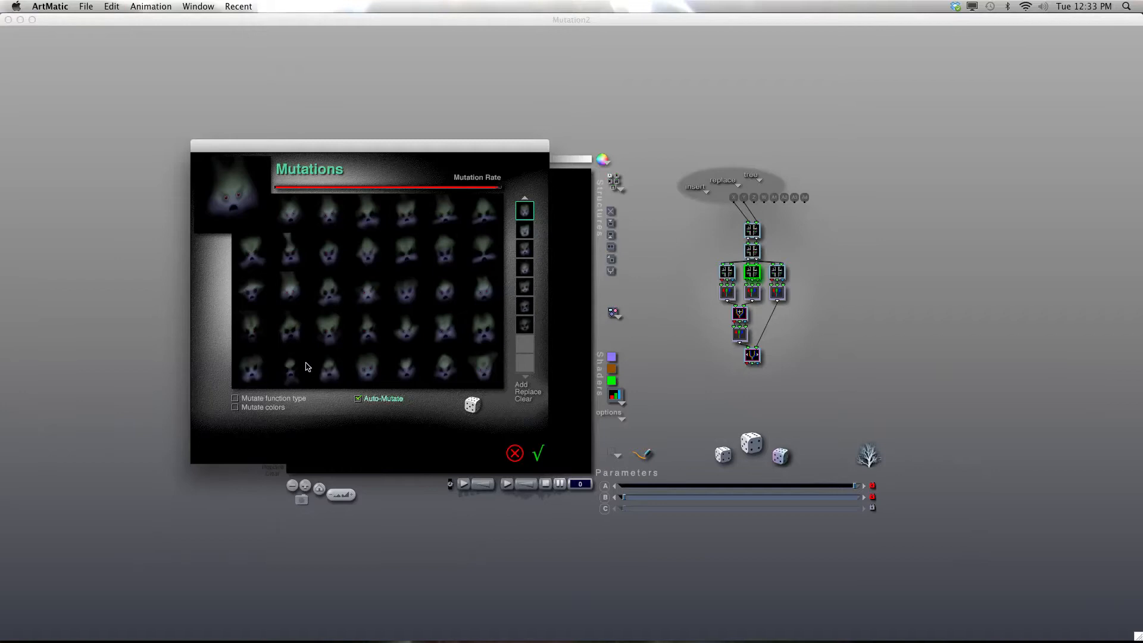
pyautogui.click(326, 333)
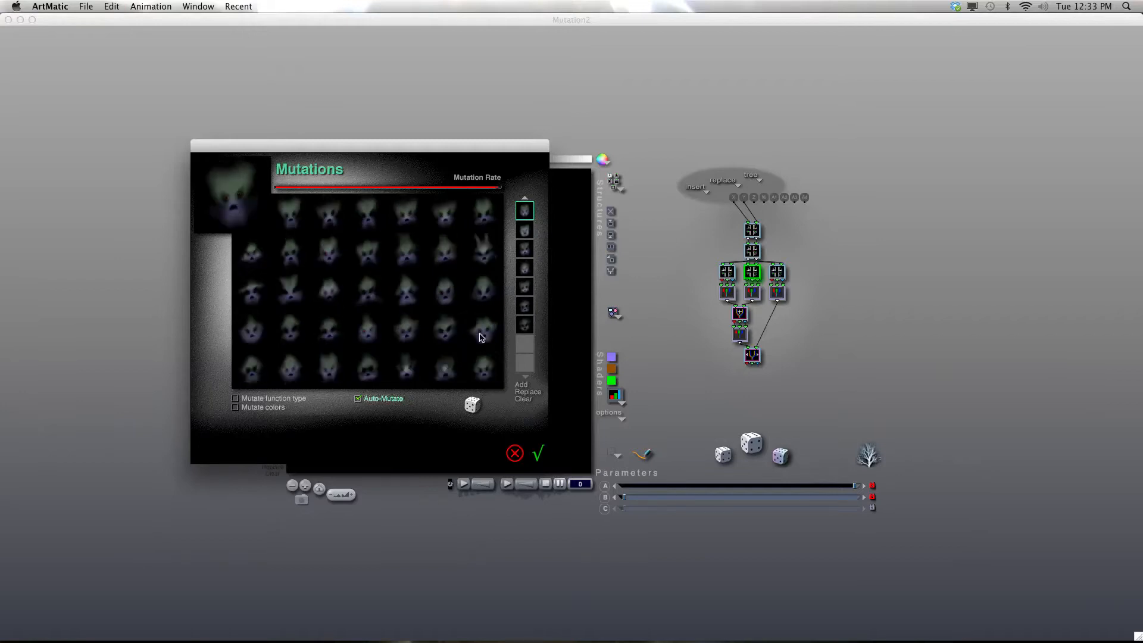
pyautogui.click(484, 337)
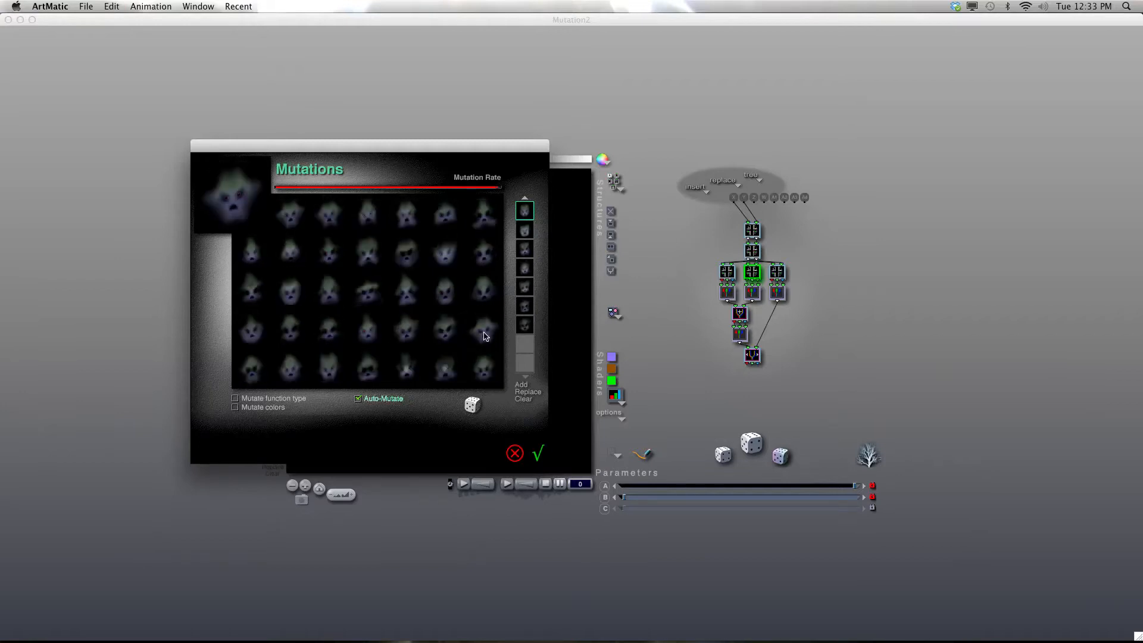
pyautogui.click(542, 457)
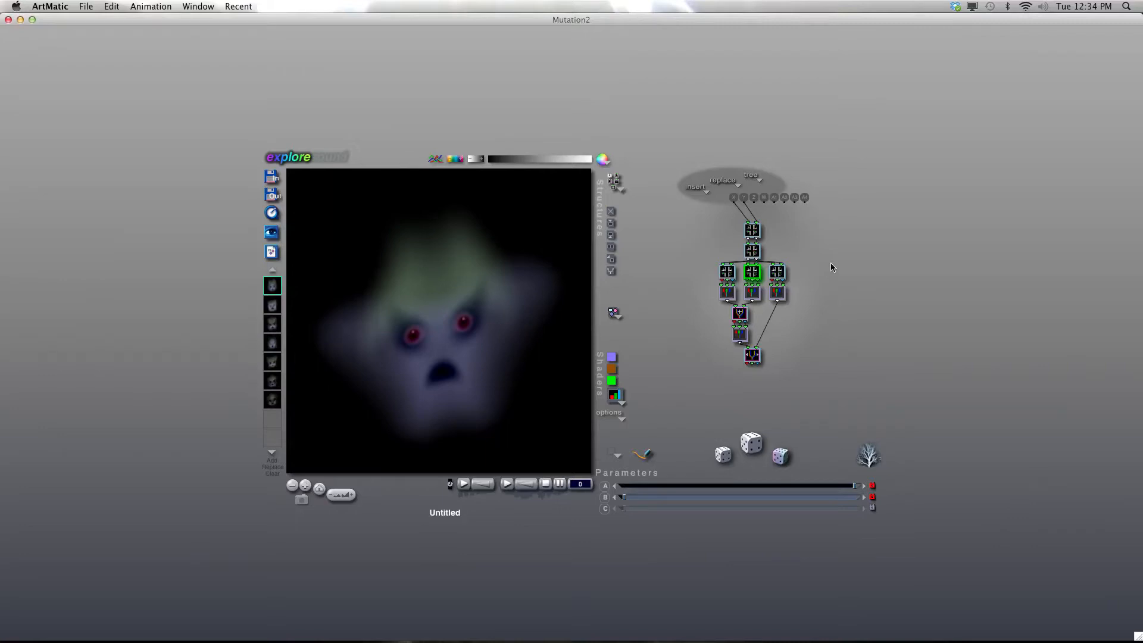
# In the left compiled tree, unlock parameter B of the top tile in the third branch, set its phase to about 2.89, and lower parameter A.
pyautogui.click(728, 272)
pyautogui.doubleClick(730, 273)
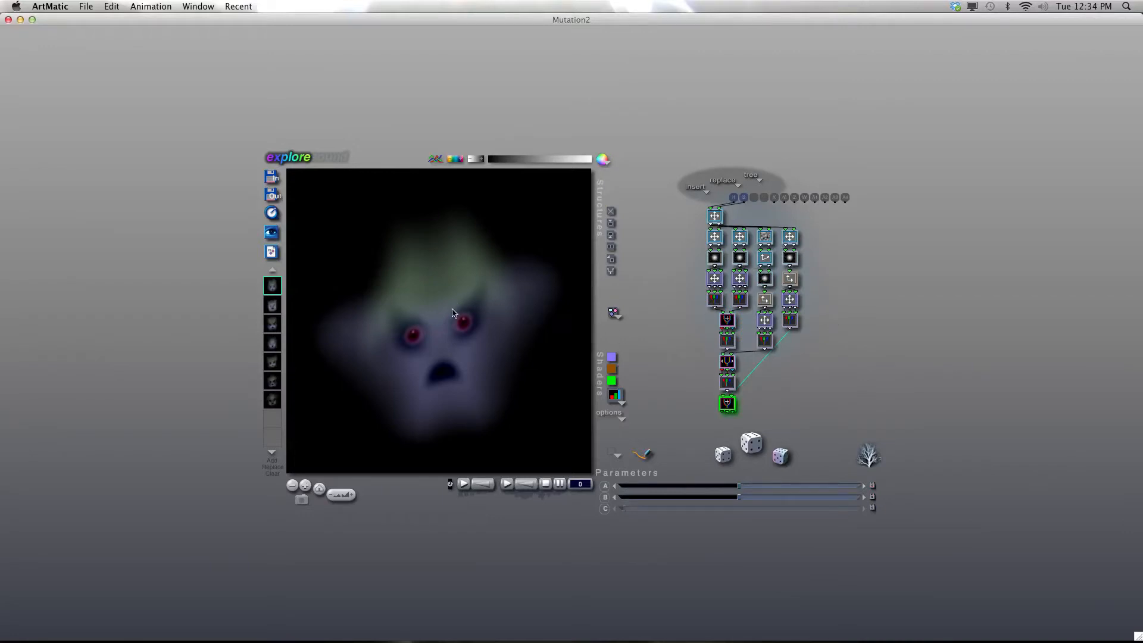
pyautogui.click(764, 236)
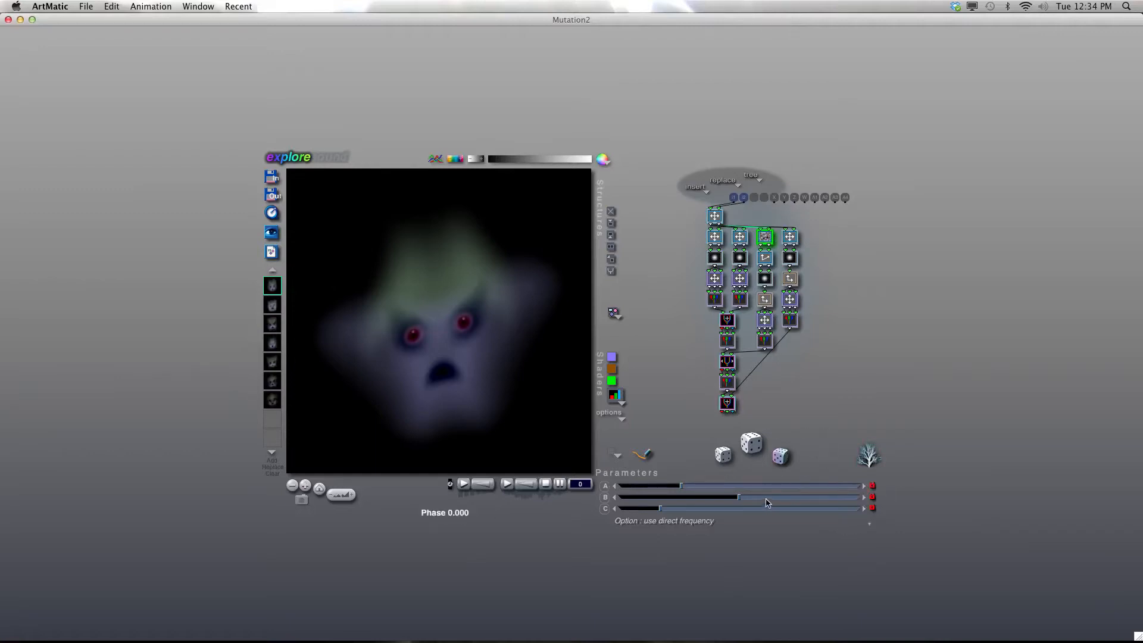
pyautogui.click(871, 498)
pyautogui.click(742, 498)
pyautogui.moveTo(743, 497); pyautogui.dragTo(632, 490)
pyautogui.moveTo(739, 498); pyautogui.dragTo(759, 498)
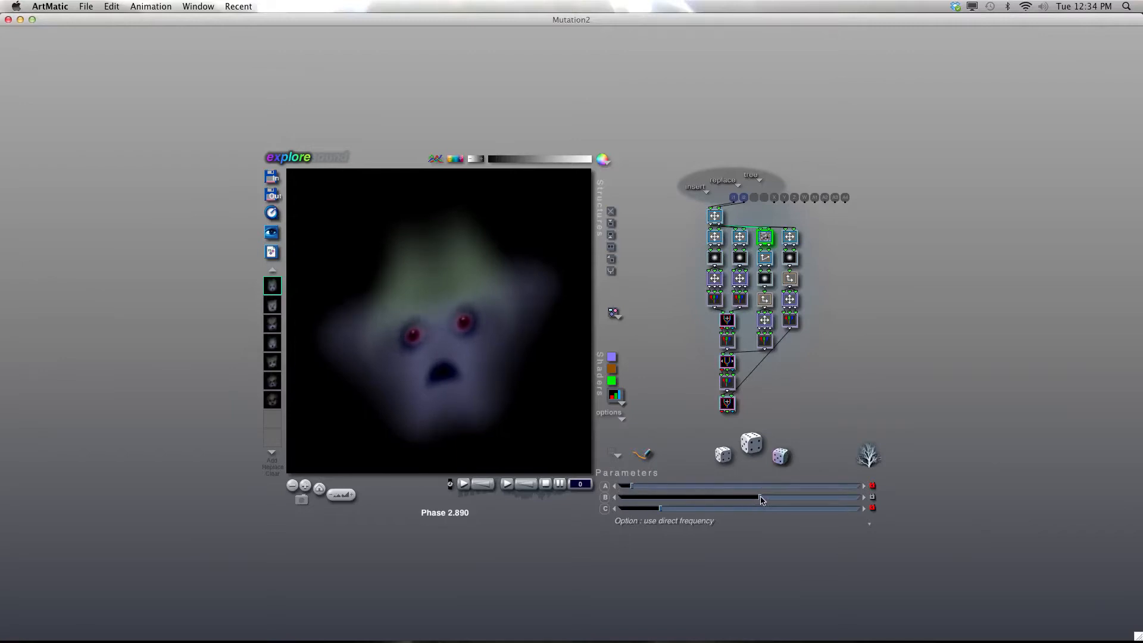
pyautogui.moveTo(634, 487); pyautogui.dragTo(638, 486)
# Raise parameter B of the third branch's Gaussian Dot tile slightly and return to the main tree.
pyautogui.click(764, 278)
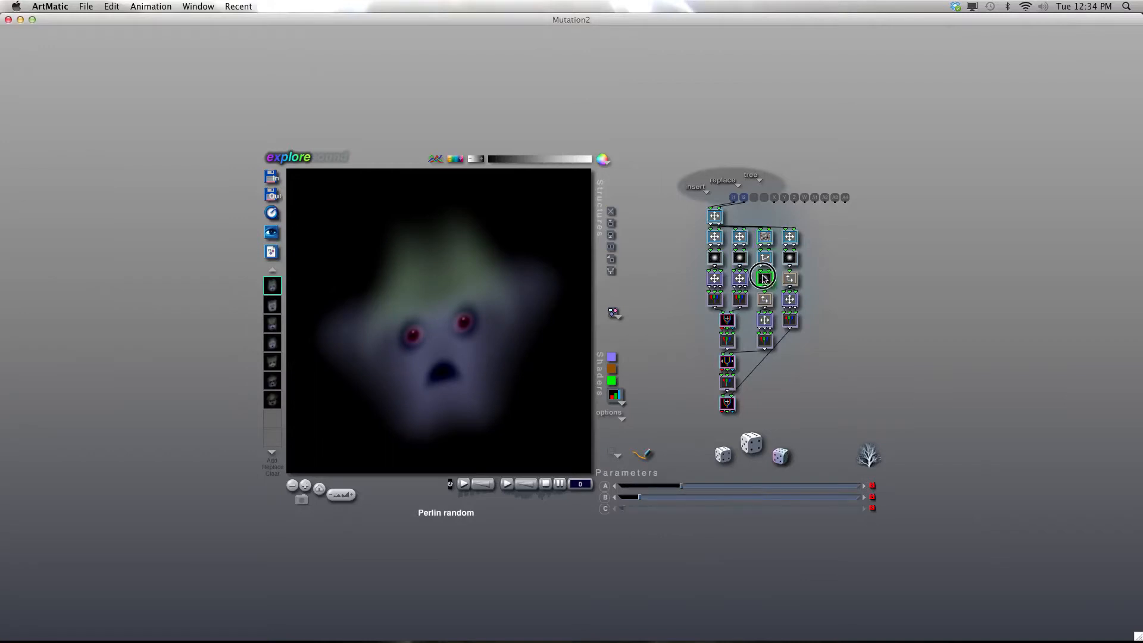
pyautogui.click(641, 498)
pyautogui.moveTo(641, 498); pyautogui.dragTo(646, 499)
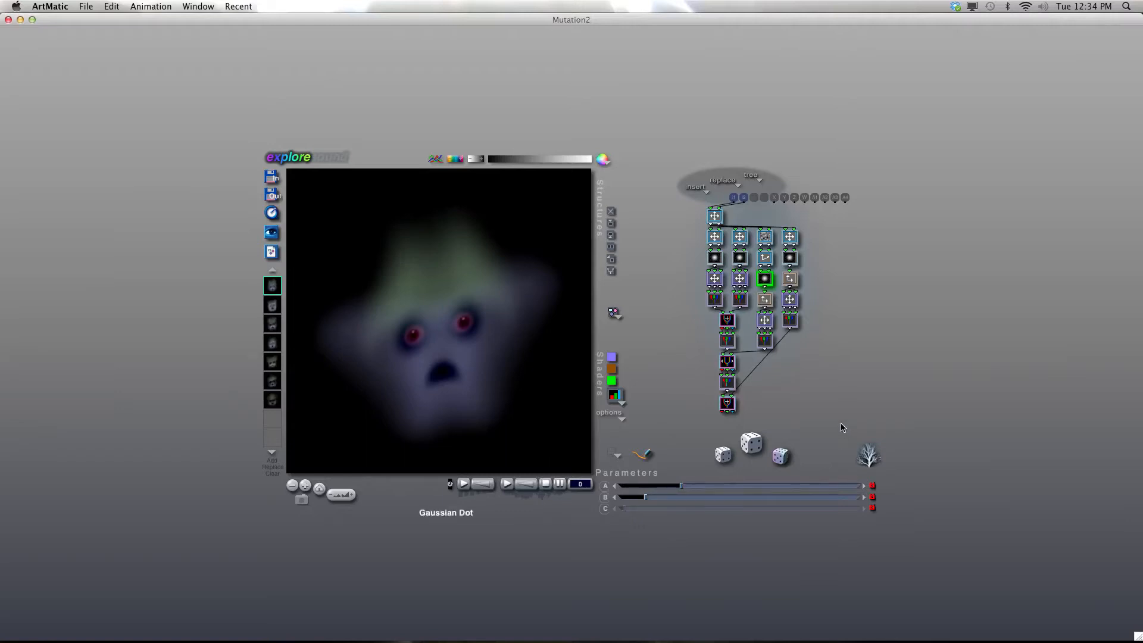
pyautogui.click(832, 279)
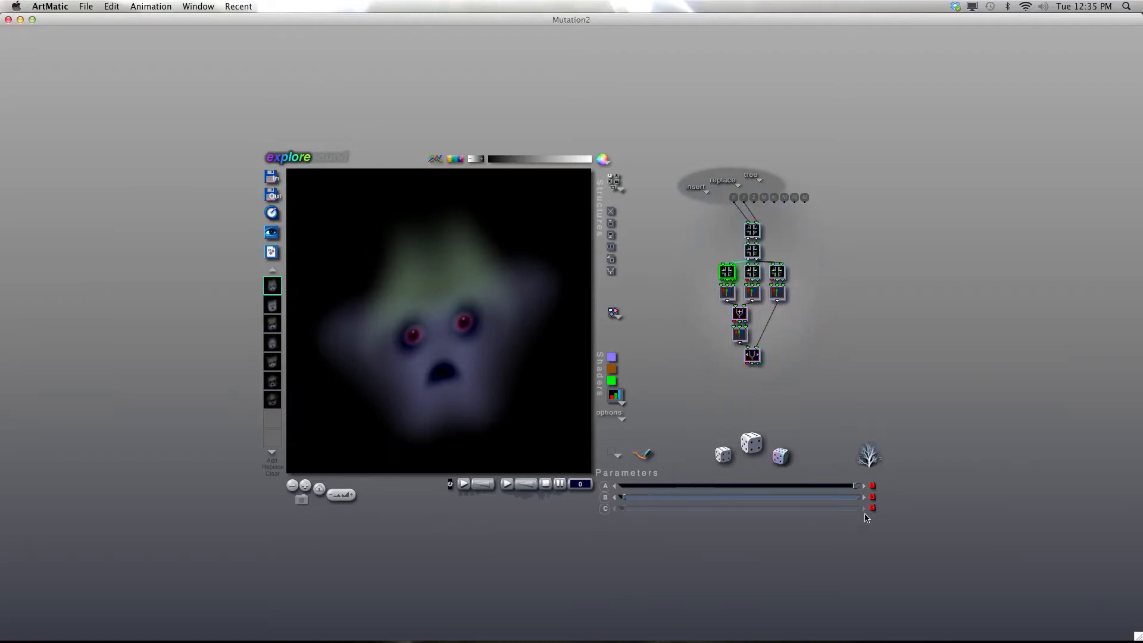
# Reopen the left compiled tree, mutate the face through three generations at the maximum rate, and accept a variation with a wide cap-like green top.
pyautogui.press('e')
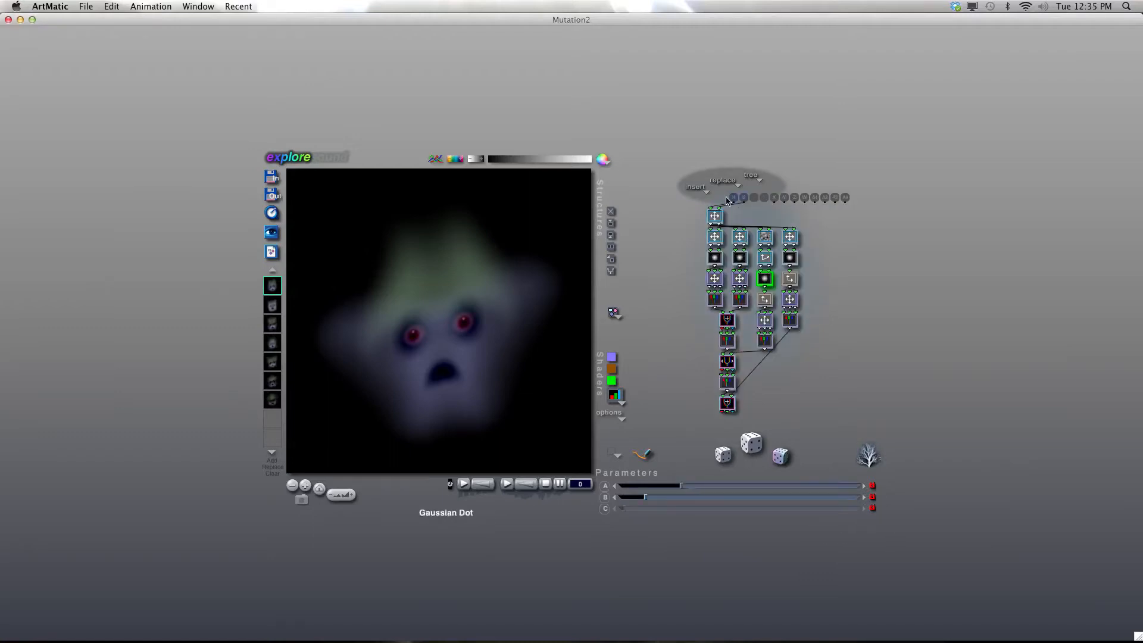
pyautogui.press('super+m')
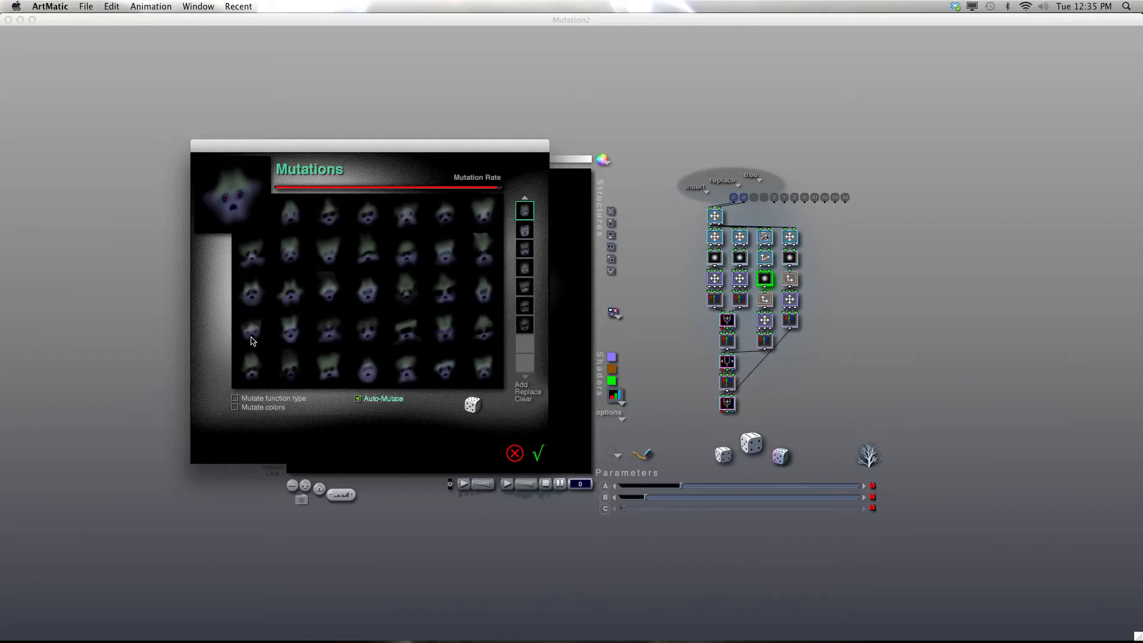
pyautogui.click(251, 332)
pyautogui.click(441, 257)
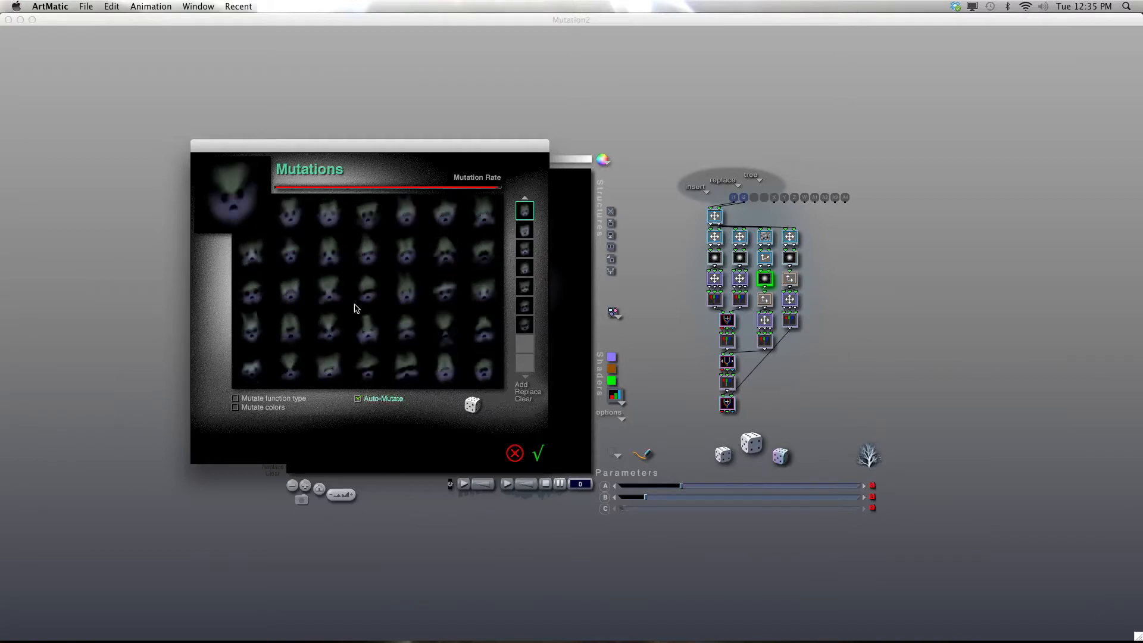
pyautogui.click(246, 298)
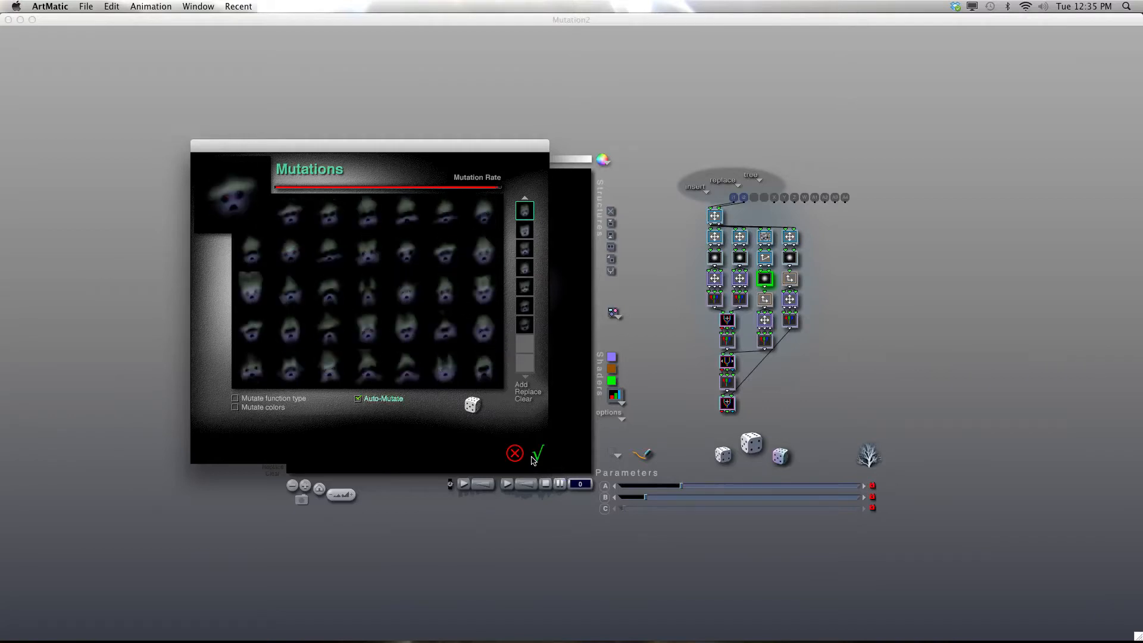
pyautogui.click(535, 455)
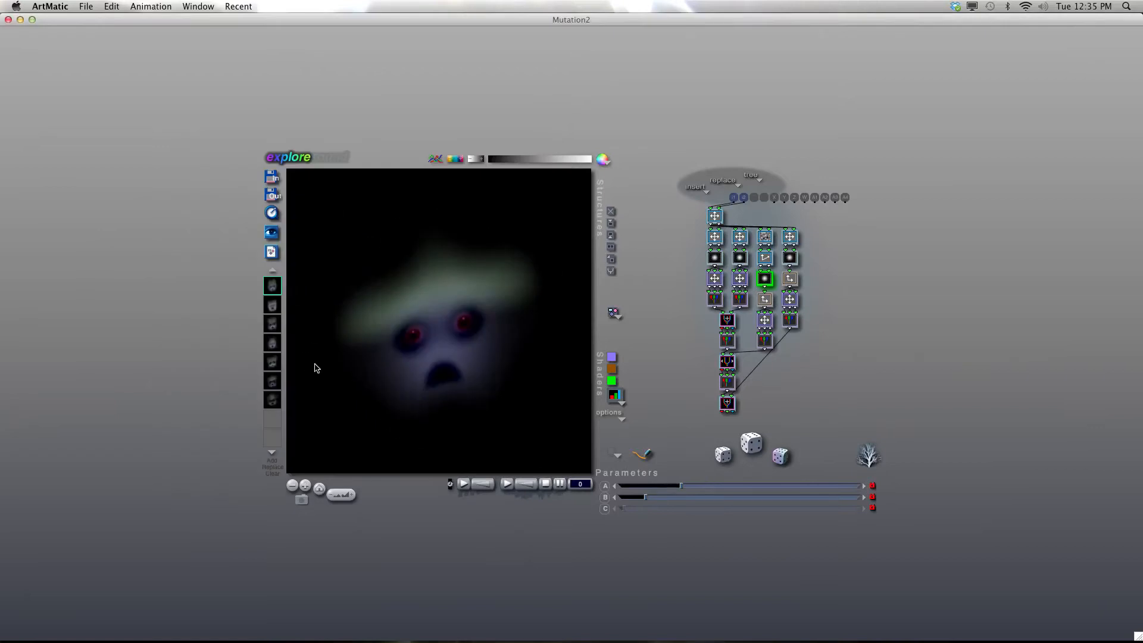
# Mutate the capped face once more and accept the variation with a green star-shaped top and rounded purple jaw.
pyautogui.press('m')
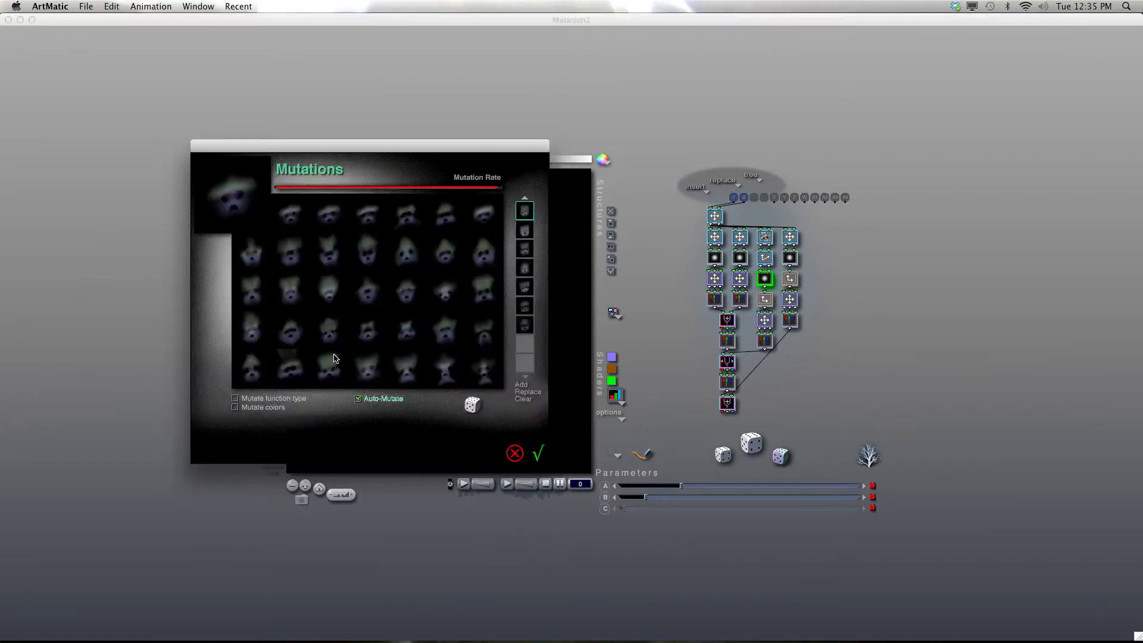
pyautogui.click(456, 340)
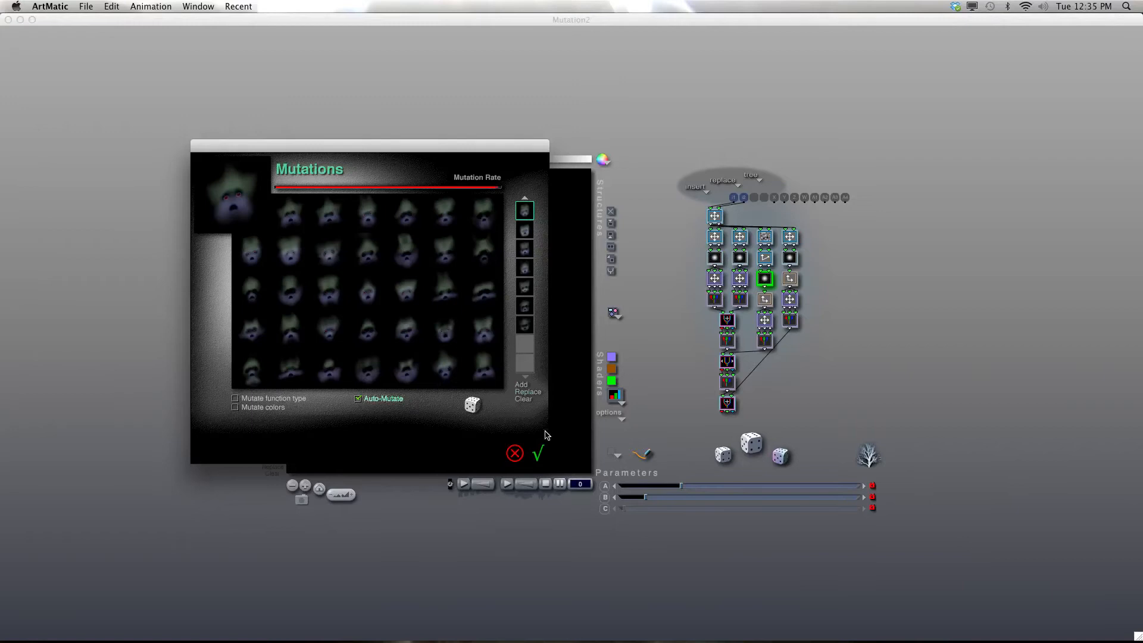
pyautogui.click(539, 453)
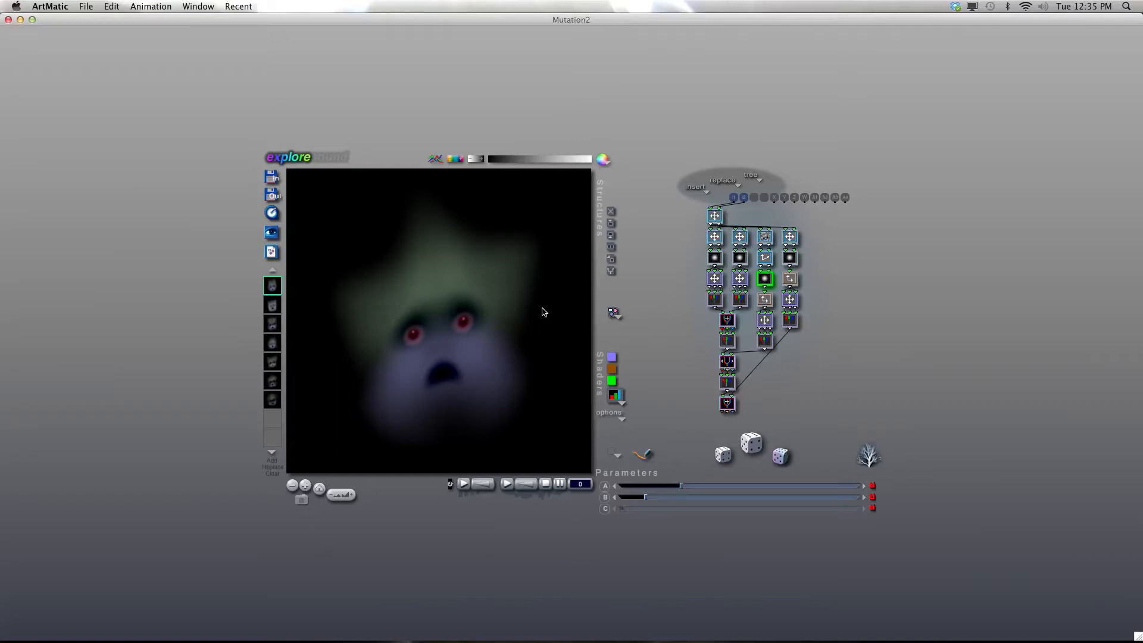
# Open the middle compiled tree and unlock the parameters of the scale tiles near the end of both branches.
pyautogui.click(802, 285)
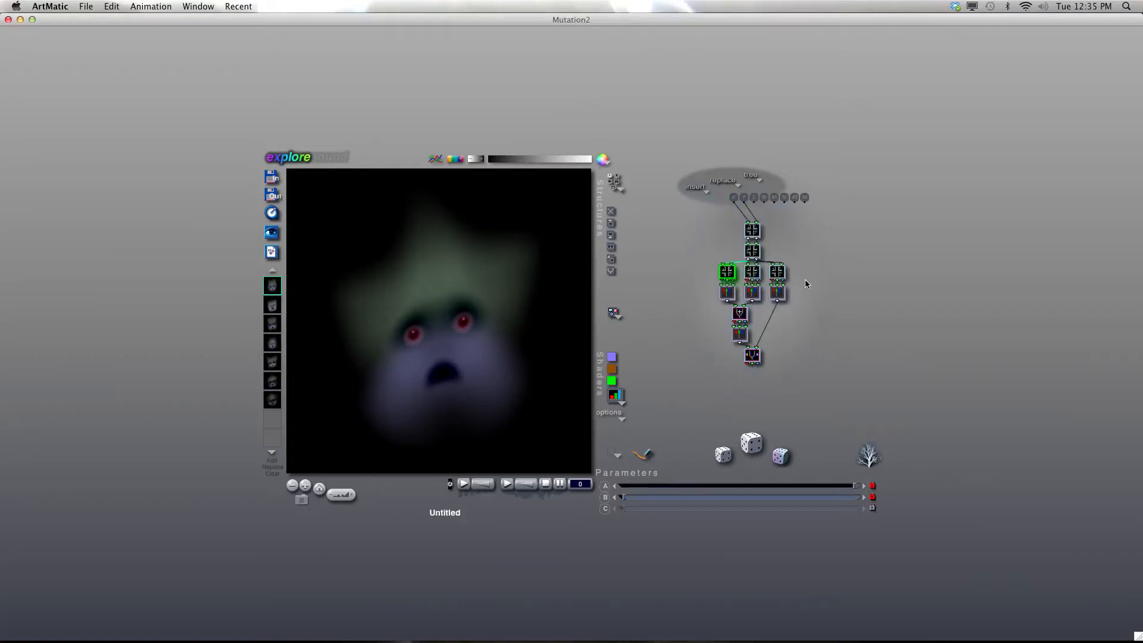
pyautogui.doubleClick(752, 273)
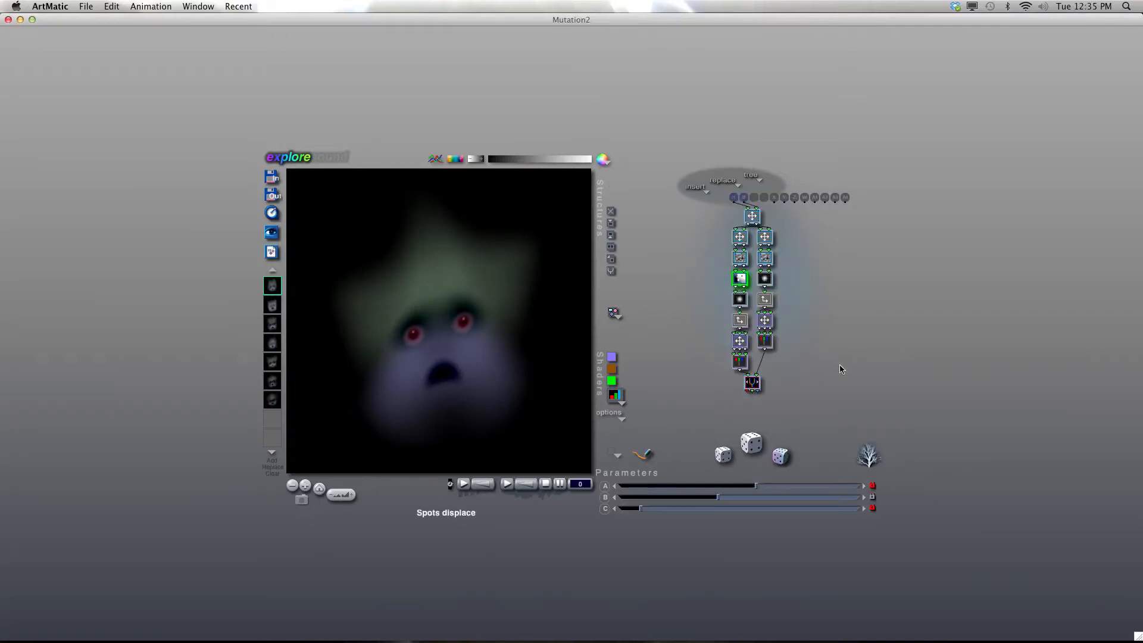
pyautogui.click(744, 341)
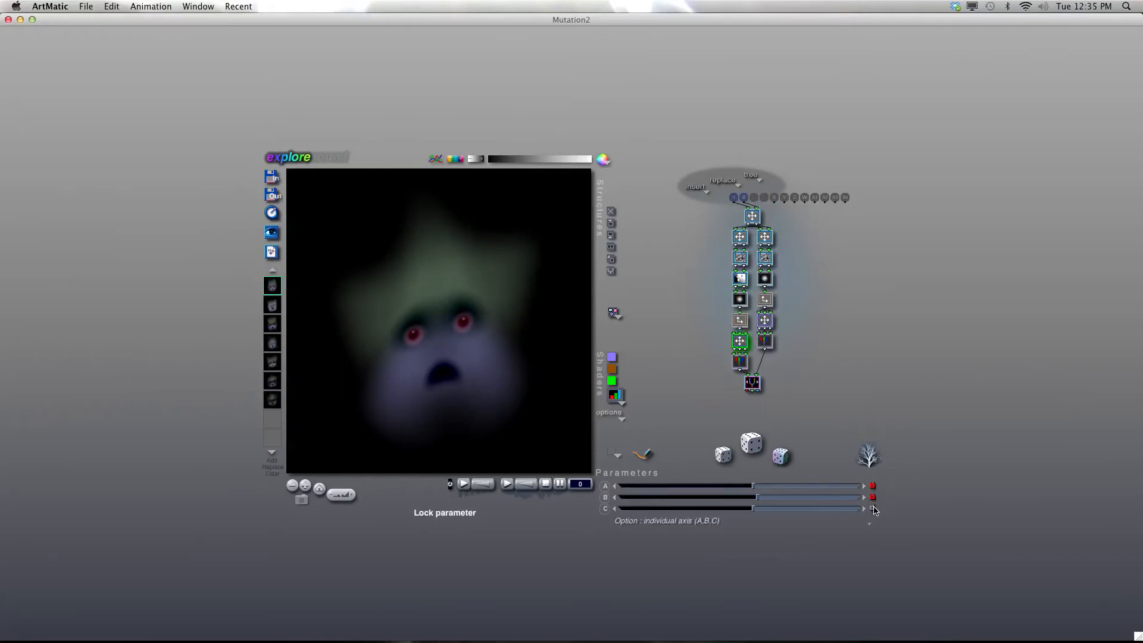
pyautogui.click(873, 497)
pyautogui.click(765, 320)
pyautogui.click(873, 486)
pyautogui.moveTo(754, 486)
pyautogui.mouseDown()
pyautogui.moveTo(744, 492)
pyautogui.moveTo(754, 490)
pyautogui.mouseUp()
# Mutate the face with the mutation rate reduced to about one fifth and accept the orange and purple horned variation.
pyautogui.press('super+m')
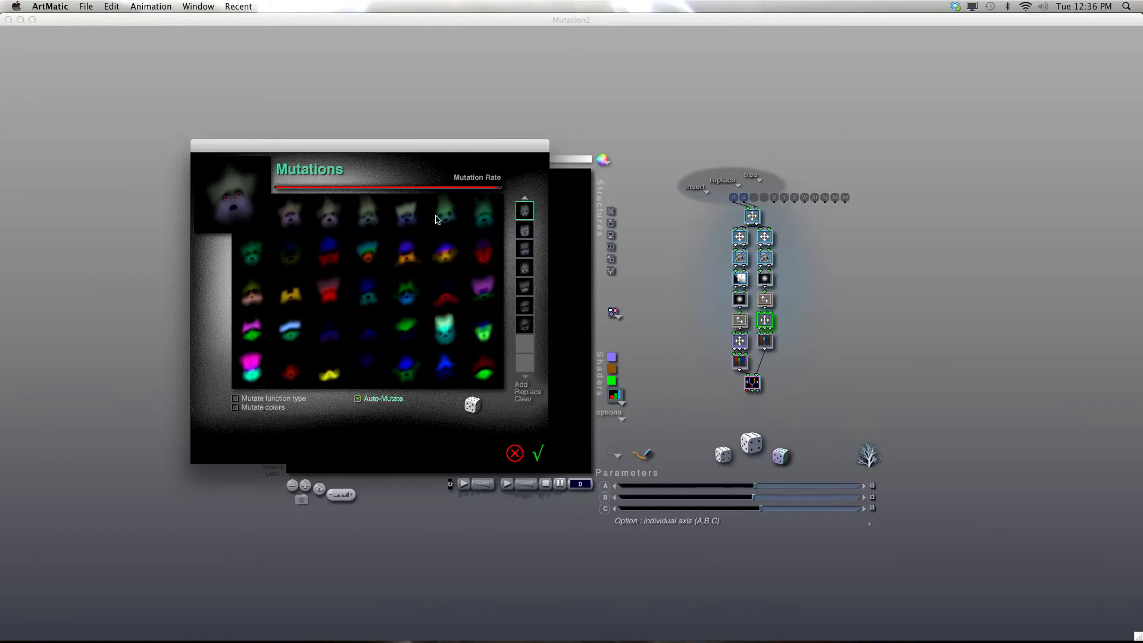
pyautogui.moveTo(391, 190); pyautogui.dragTo(321, 187)
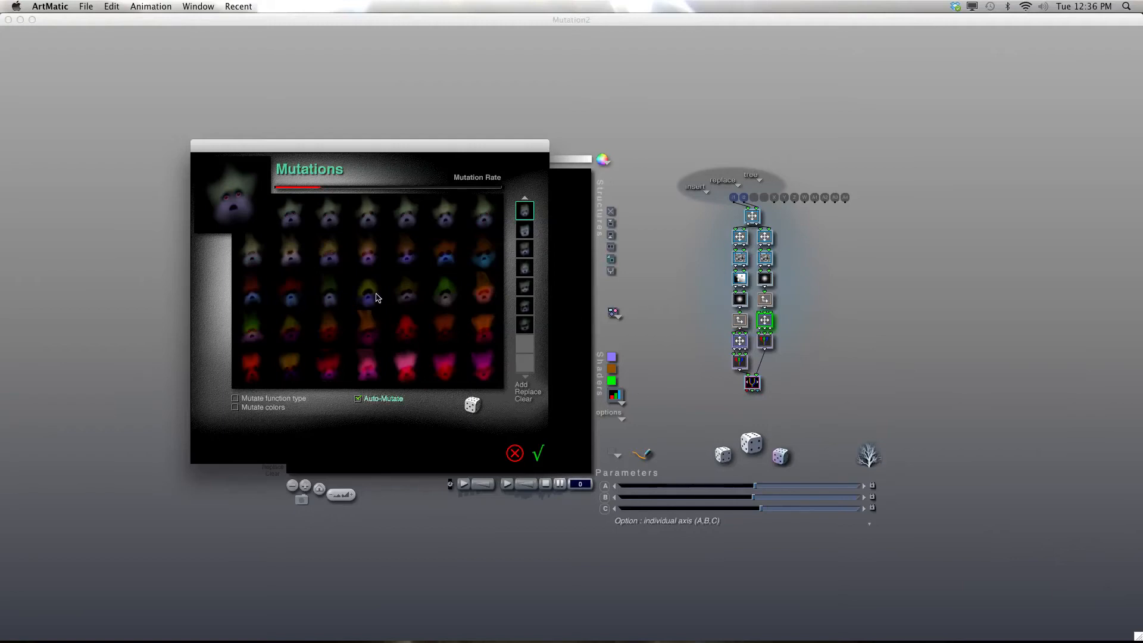
pyautogui.click(368, 261)
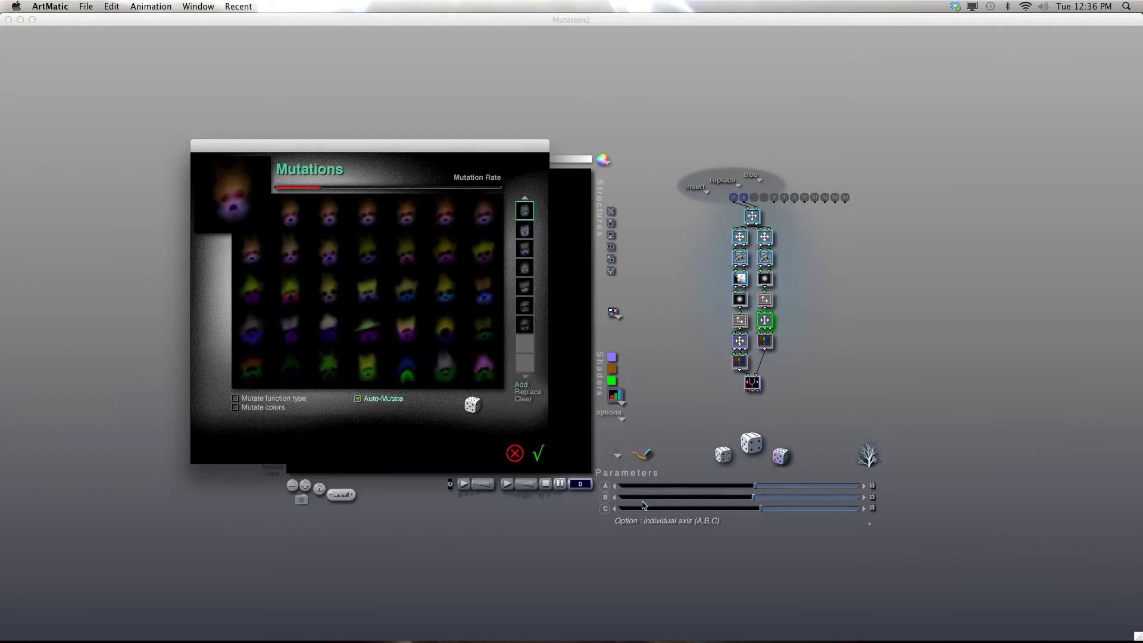
pyautogui.click(537, 454)
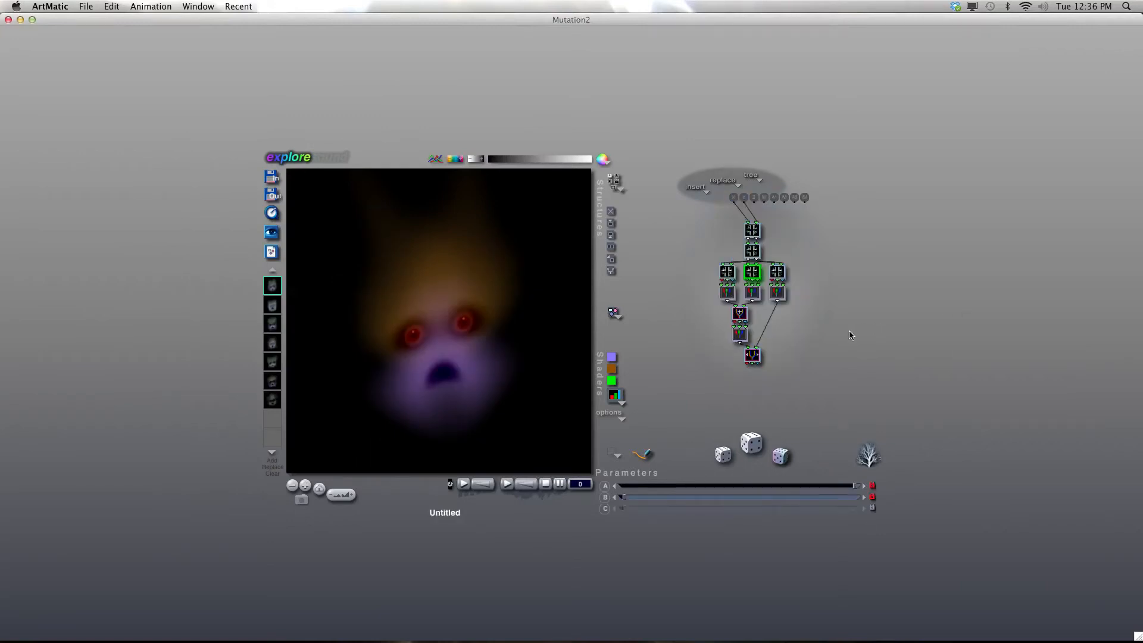
# Open the left compiled tree, unlock the parameters of the 3D Scale tile in the second branch, and adjust its parameter B.
pyautogui.click(775, 273)
pyautogui.doubleClick(729, 274)
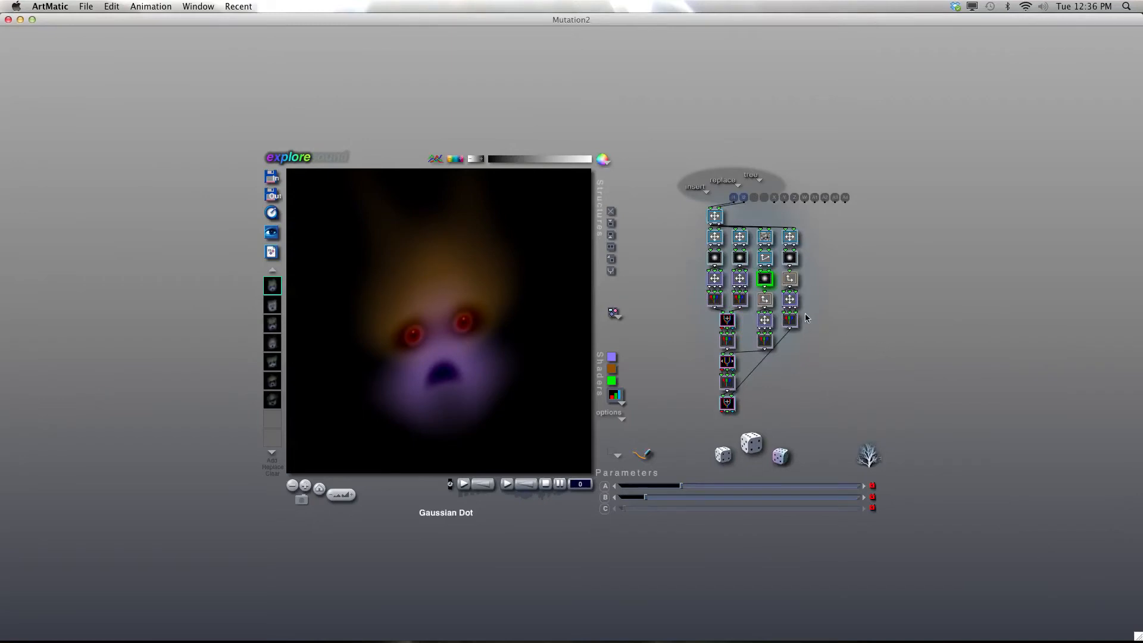
pyautogui.click(742, 280)
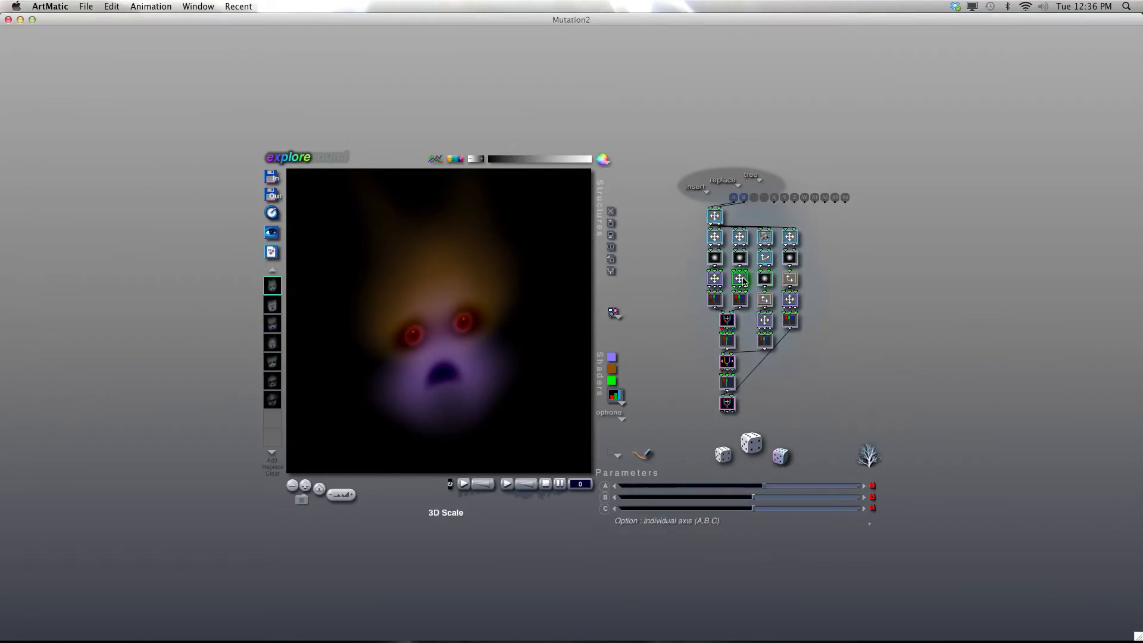
pyautogui.moveTo(754, 498); pyautogui.dragTo(766, 500)
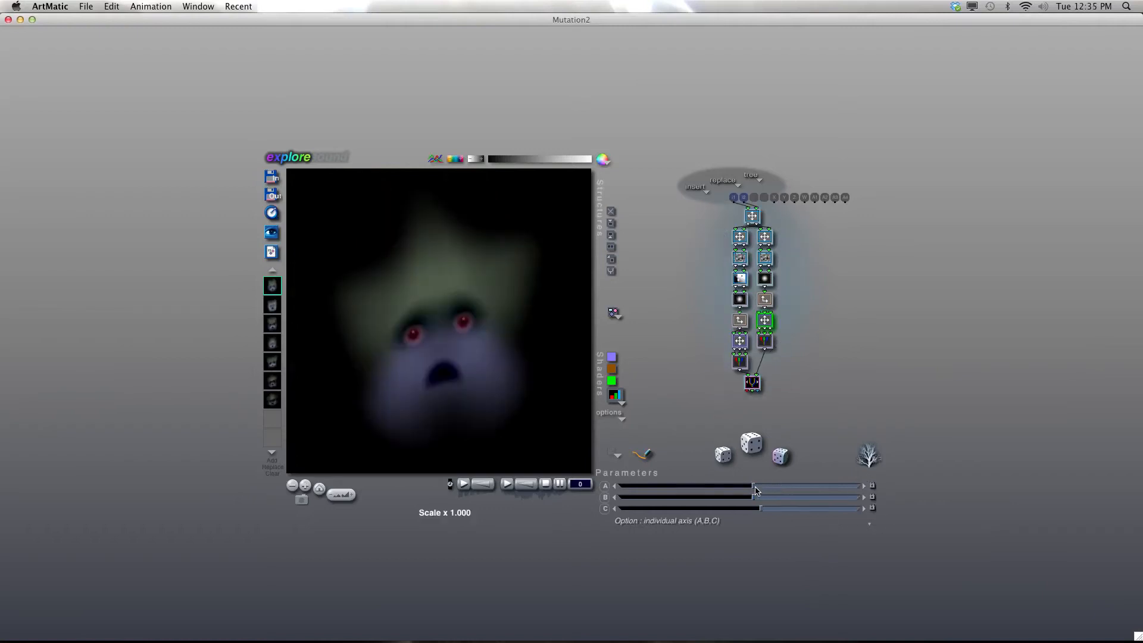
# Mutate the star-shaped face at about one fifth of the mutation rate and accept the variation with a pink top.
pyautogui.moveTo(754, 489)
pyautogui.mouseDown()
pyautogui.moveTo(738, 490)
pyautogui.moveTo(755, 490)
pyautogui.mouseUp()
pyautogui.press('super+m')
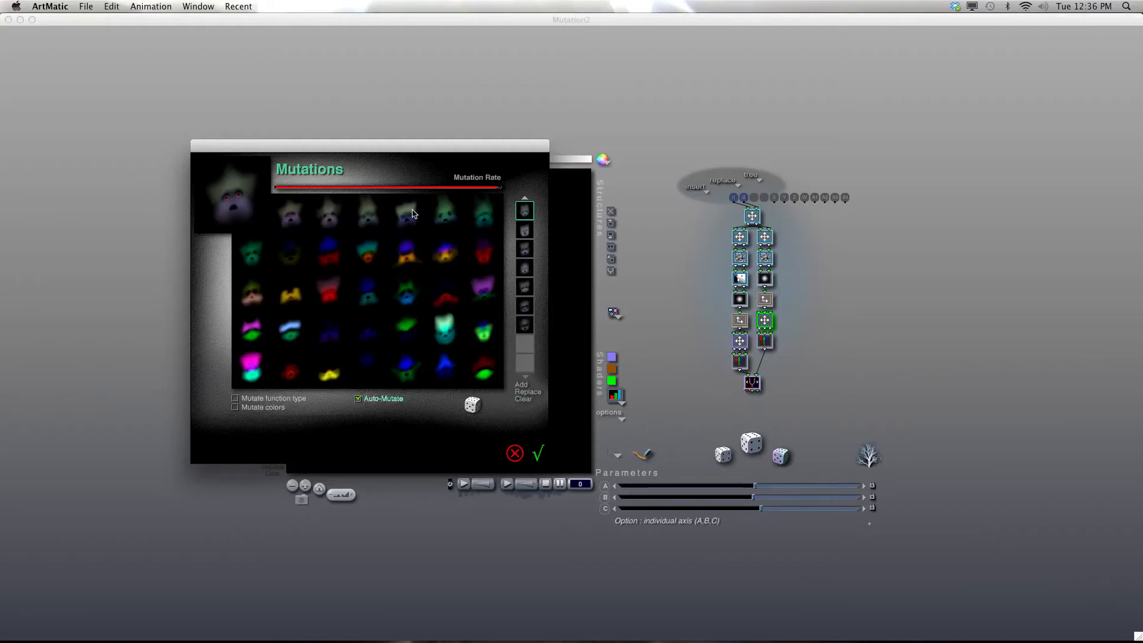
pyautogui.moveTo(387, 186); pyautogui.dragTo(321, 187)
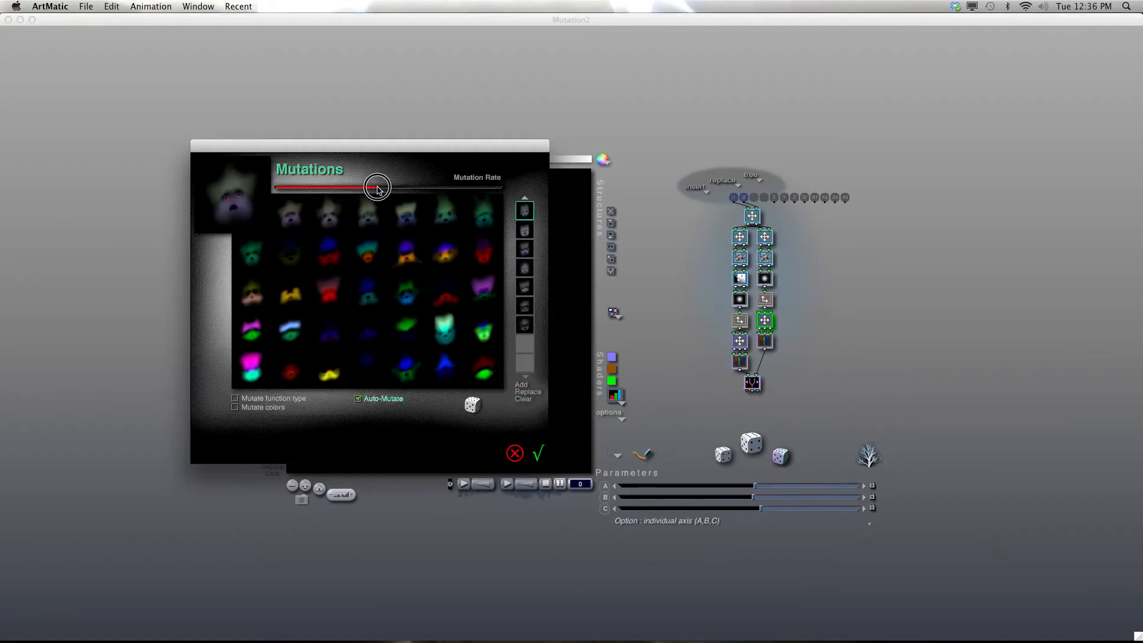
pyautogui.click(538, 453)
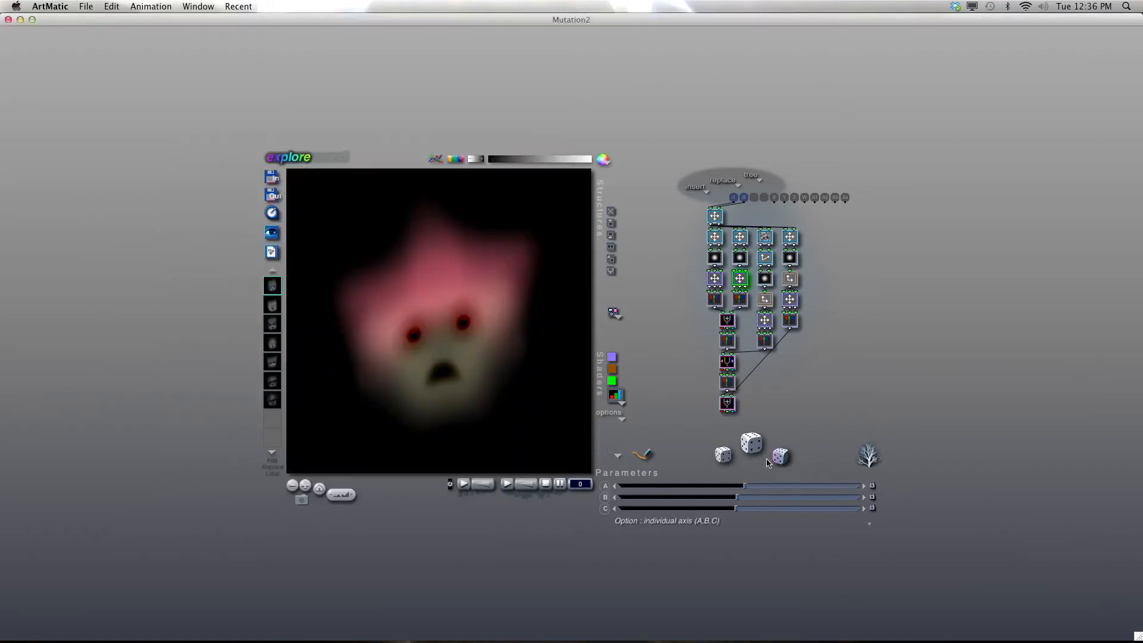
# From the main tree, open the topmost compiled tree and unlock parameter C of its Low Freq Random tile.
pyautogui.click(847, 395)
pyautogui.click(756, 256)
pyautogui.doubleClick(755, 252)
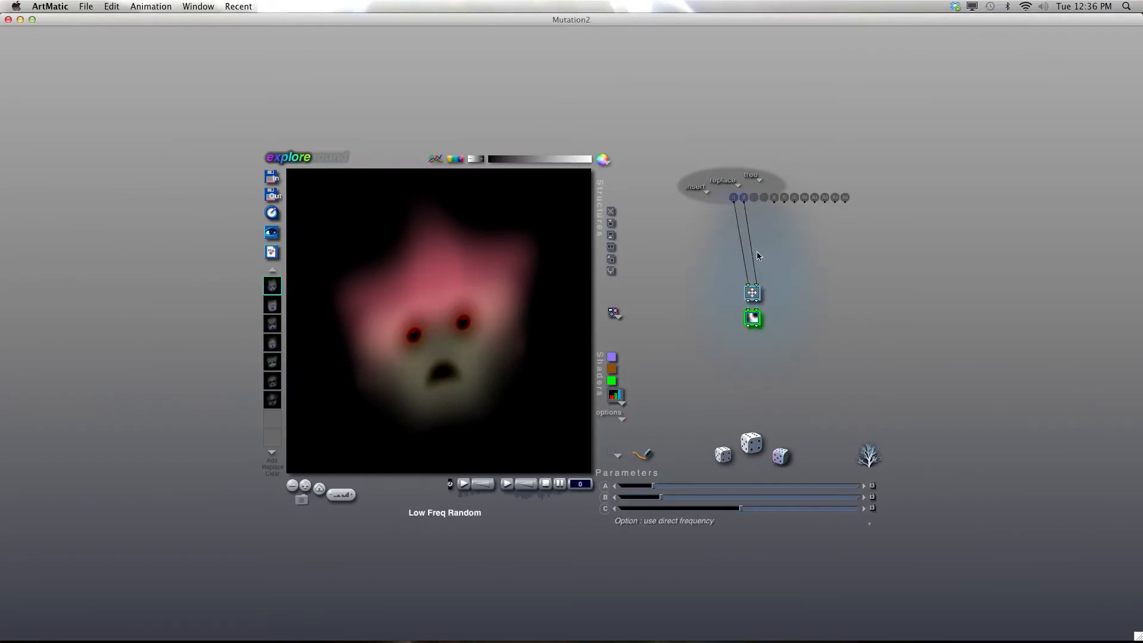
pyautogui.click(756, 251)
pyautogui.doubleClick(756, 233)
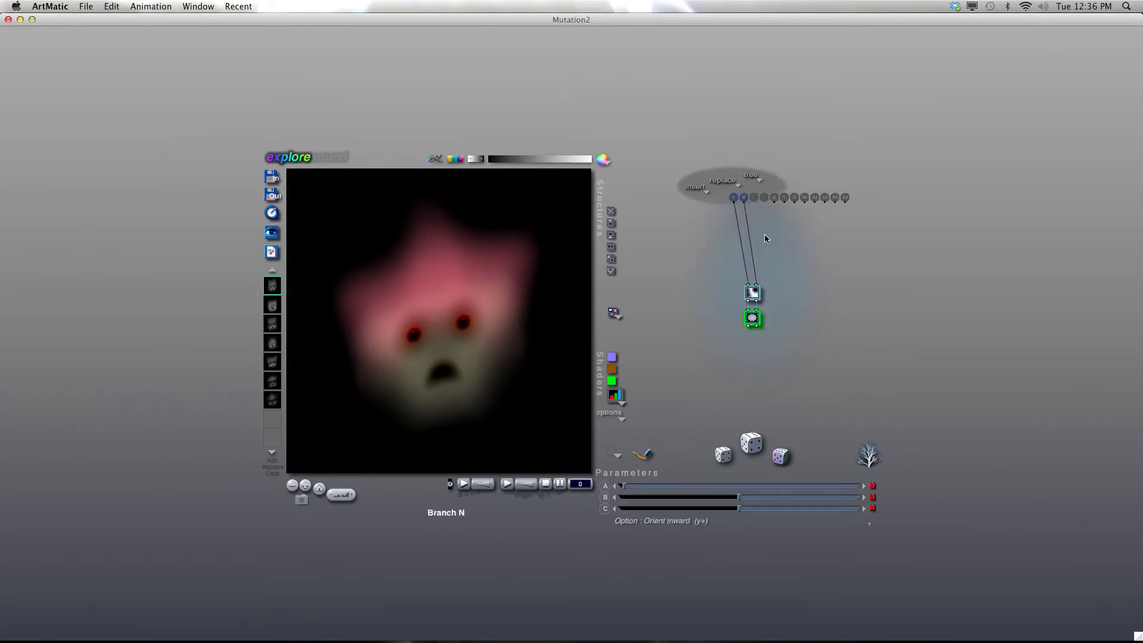
pyautogui.click(752, 292)
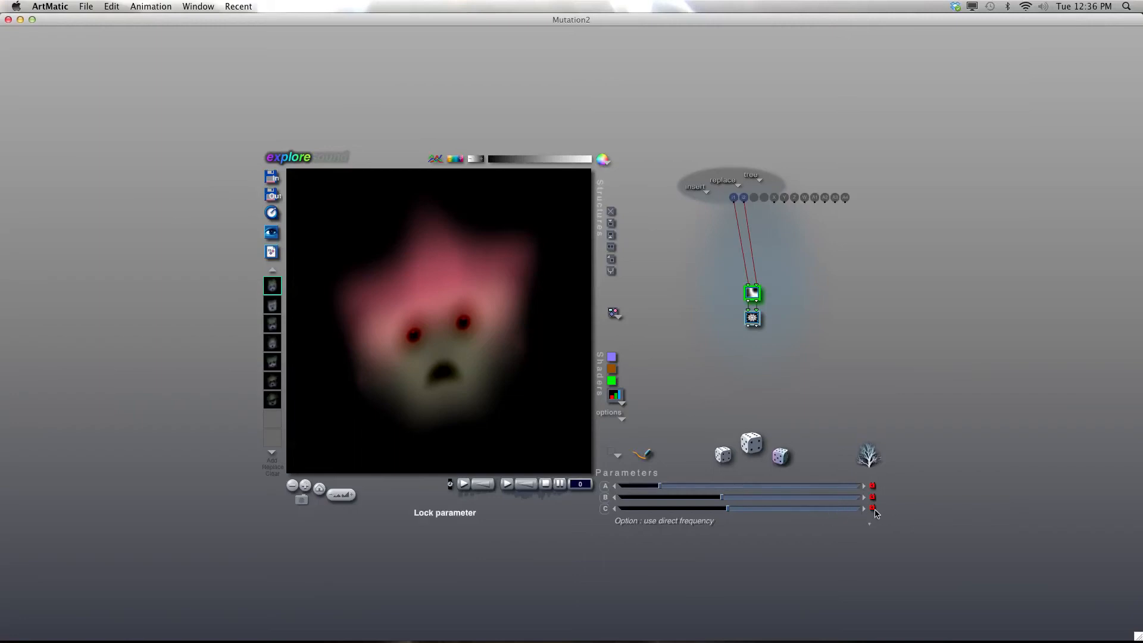
pyautogui.click(873, 509)
# Try a lower parameter A and a frequency of about 2.82 on the Low Freq Random tile, previewing the mutations without accepting one.
pyautogui.moveTo(659, 487); pyautogui.dragTo(650, 488)
pyautogui.moveTo(722, 498); pyautogui.dragTo(786, 500)
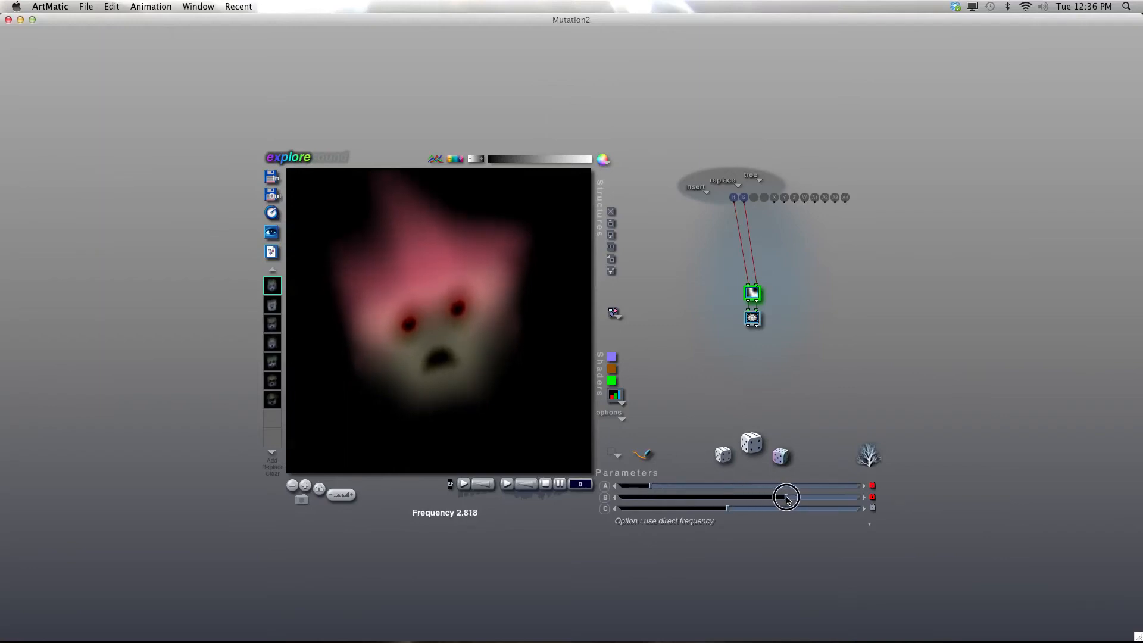
pyautogui.click(765, 441)
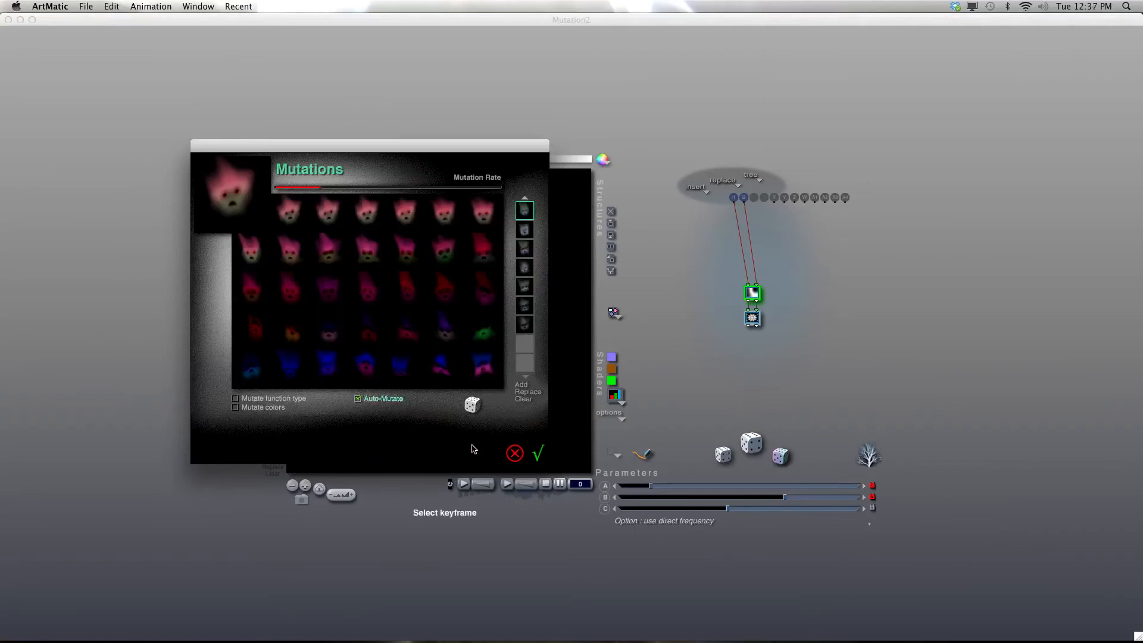
pyautogui.click(514, 453)
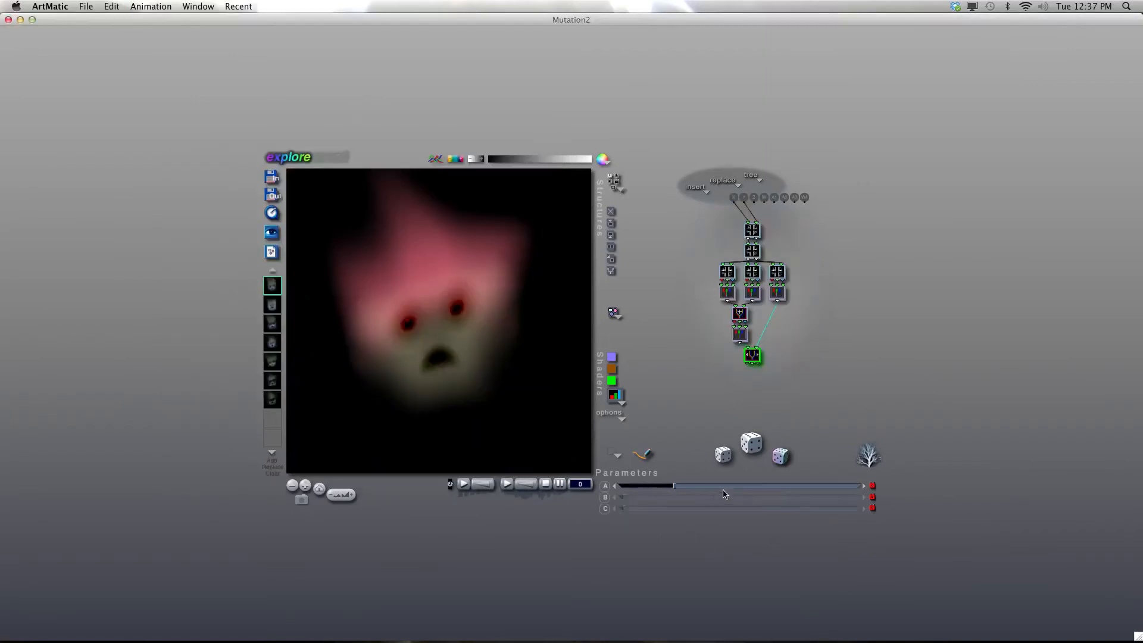
# Undo the last change and set the Low Freq Random tile's frequency to about 2.3.
pyautogui.press('super+z')
pyautogui.click(758, 497)
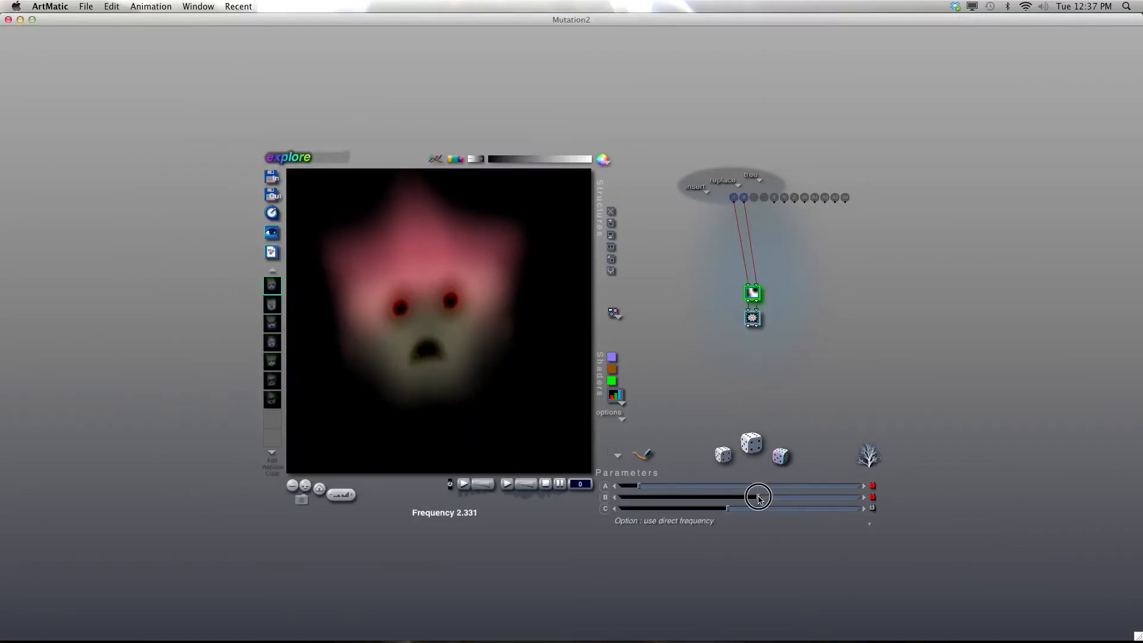
pyautogui.moveTo(758, 497); pyautogui.dragTo(756, 497)
# Mutate the pink-topped face through three successive variations and accept the dark skull-like face with a crimson top and purple jaw.
pyautogui.press('m')
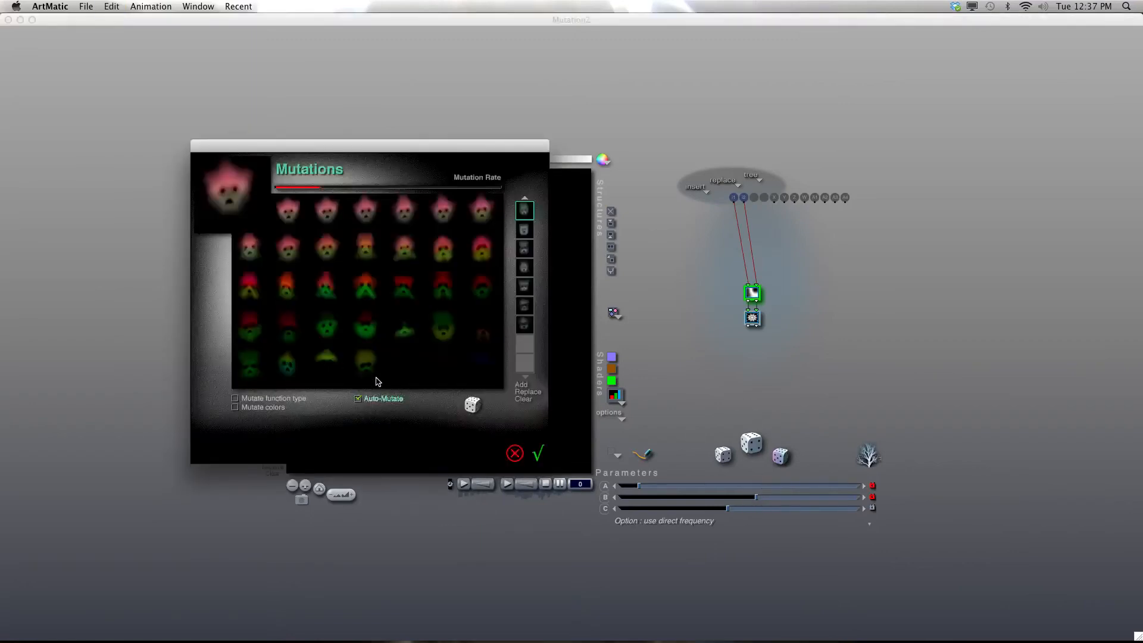
pyautogui.click(372, 366)
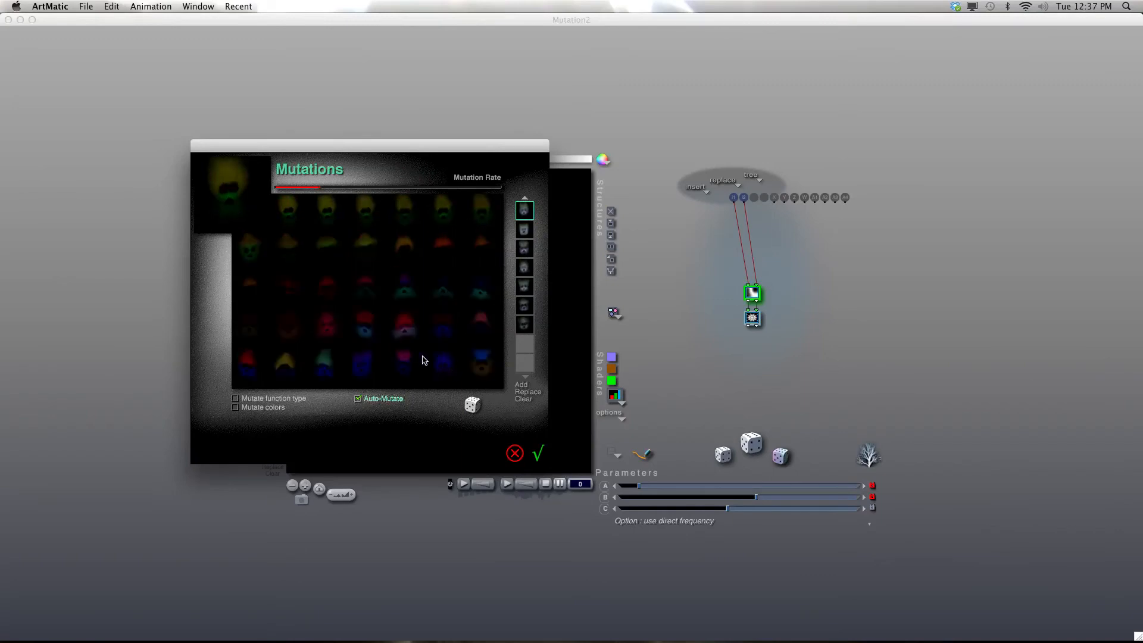
pyautogui.click(402, 331)
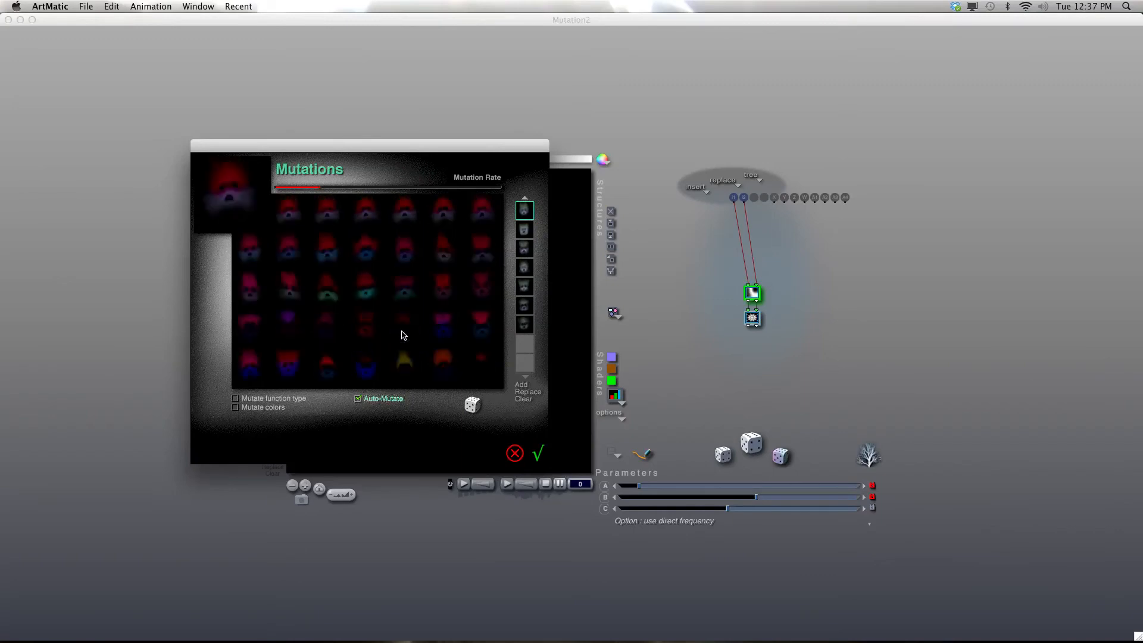
pyautogui.click(485, 282)
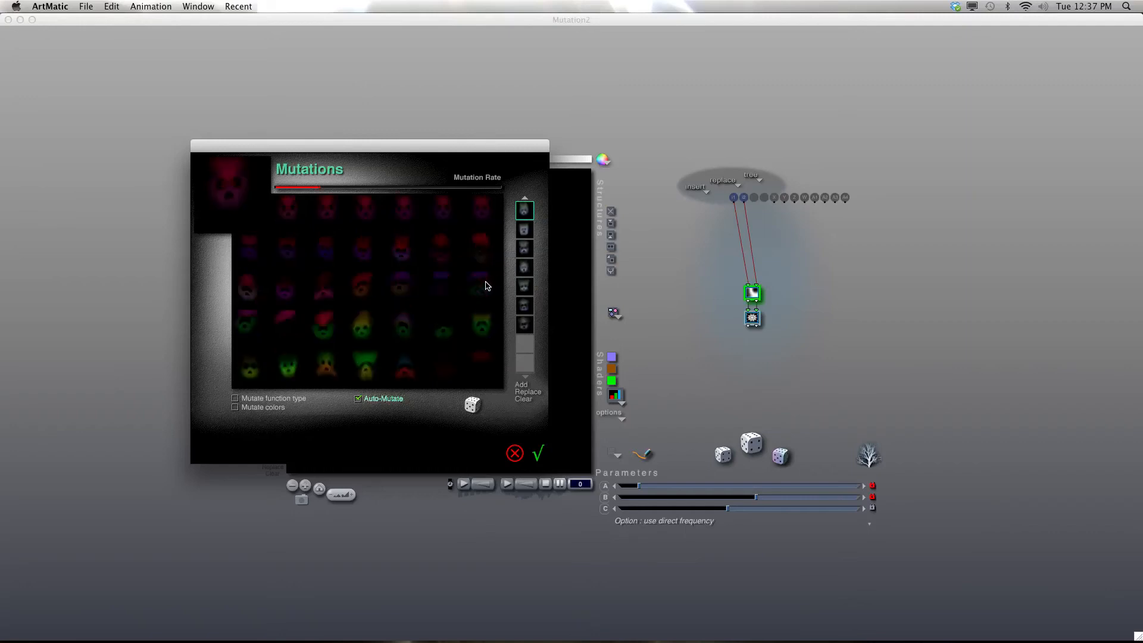
pyautogui.click(539, 453)
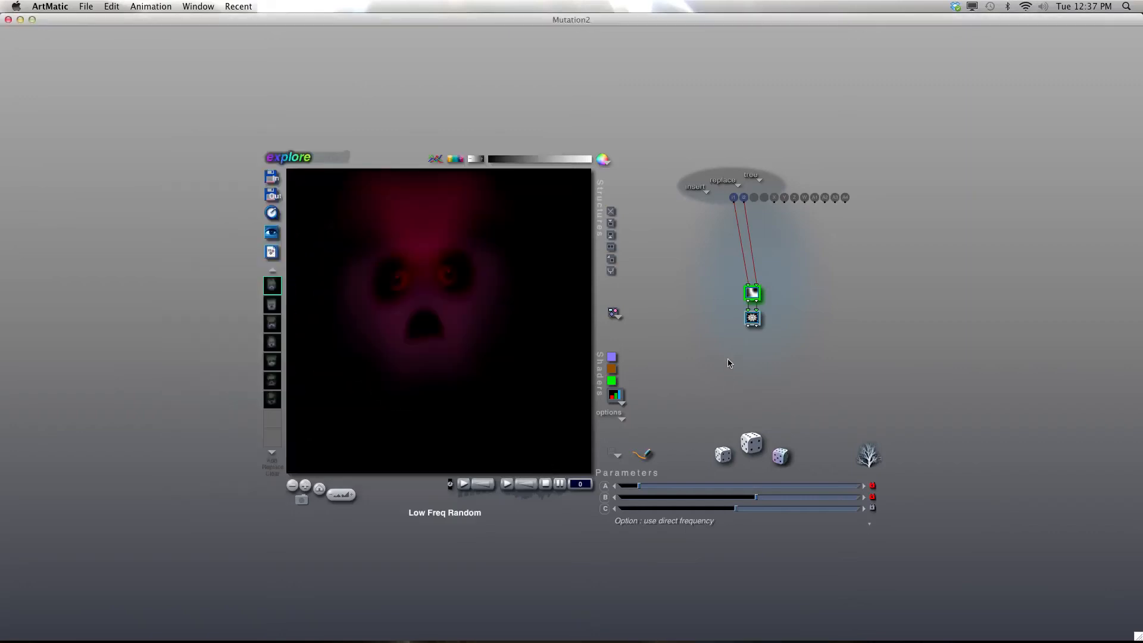
# Mutate the crimson and purple skull once more and accept a rounder, uniformly dark red face.
pyautogui.press('super+m')
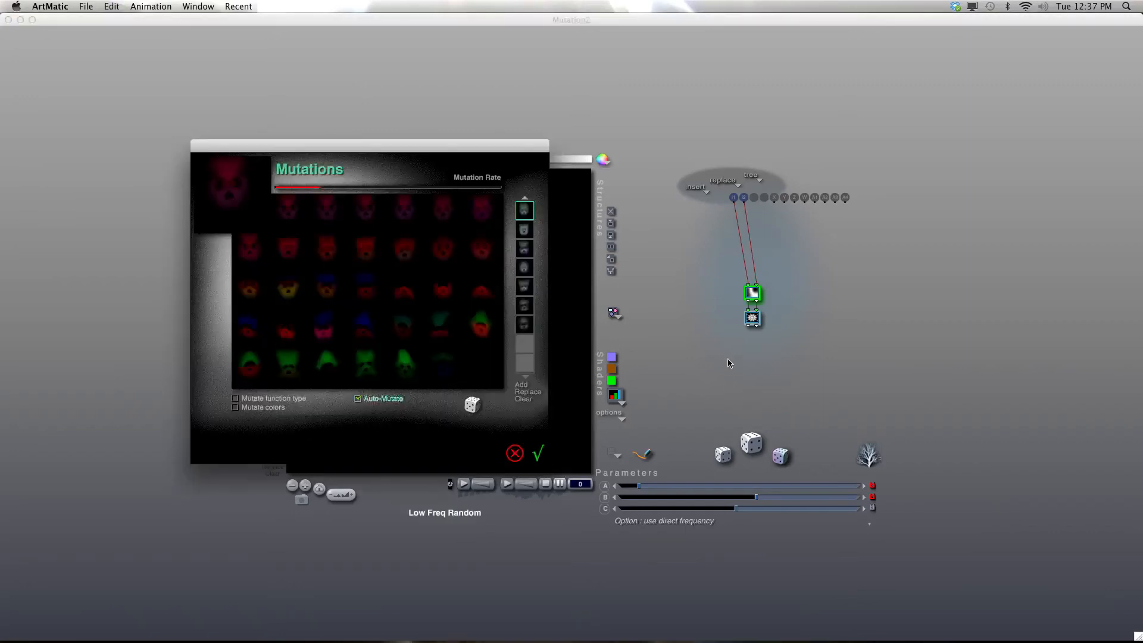
pyautogui.click(484, 262)
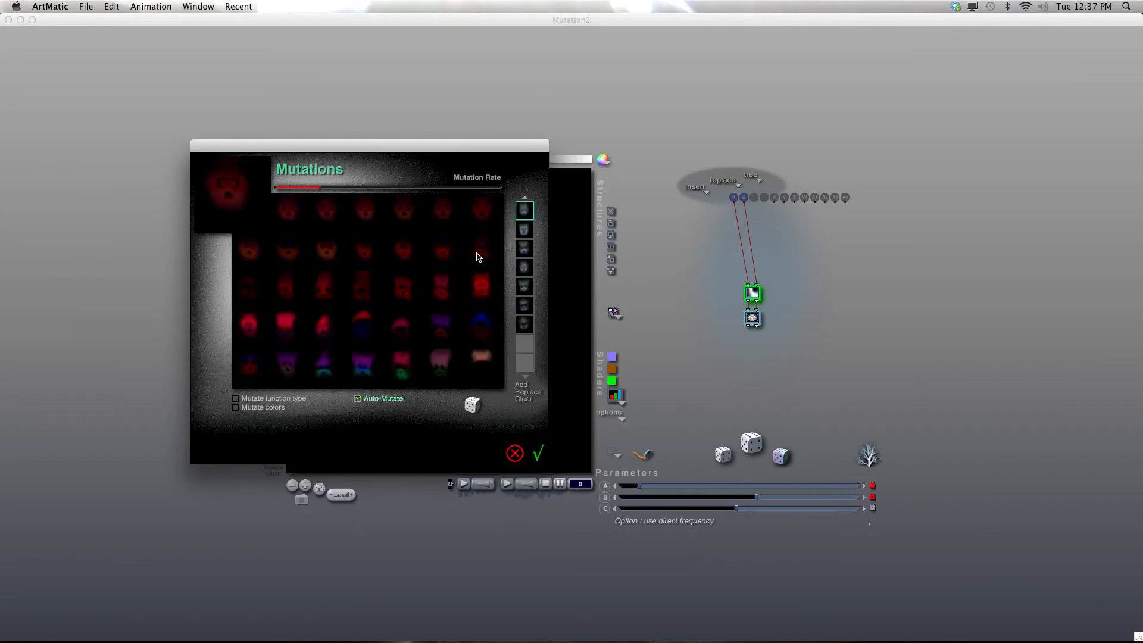
pyautogui.click(539, 453)
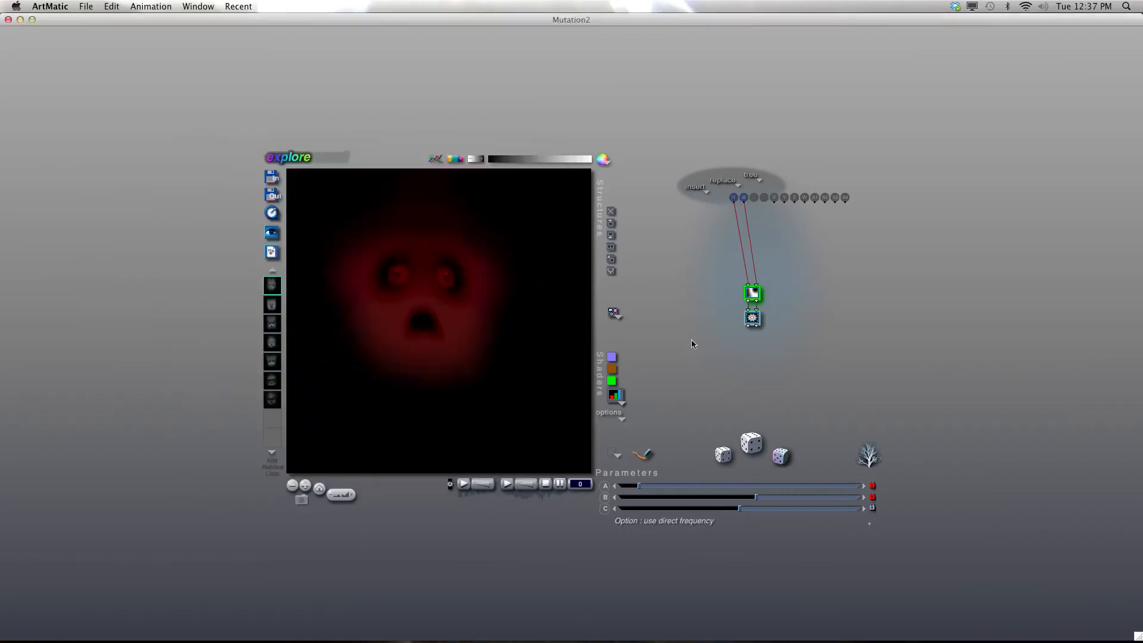